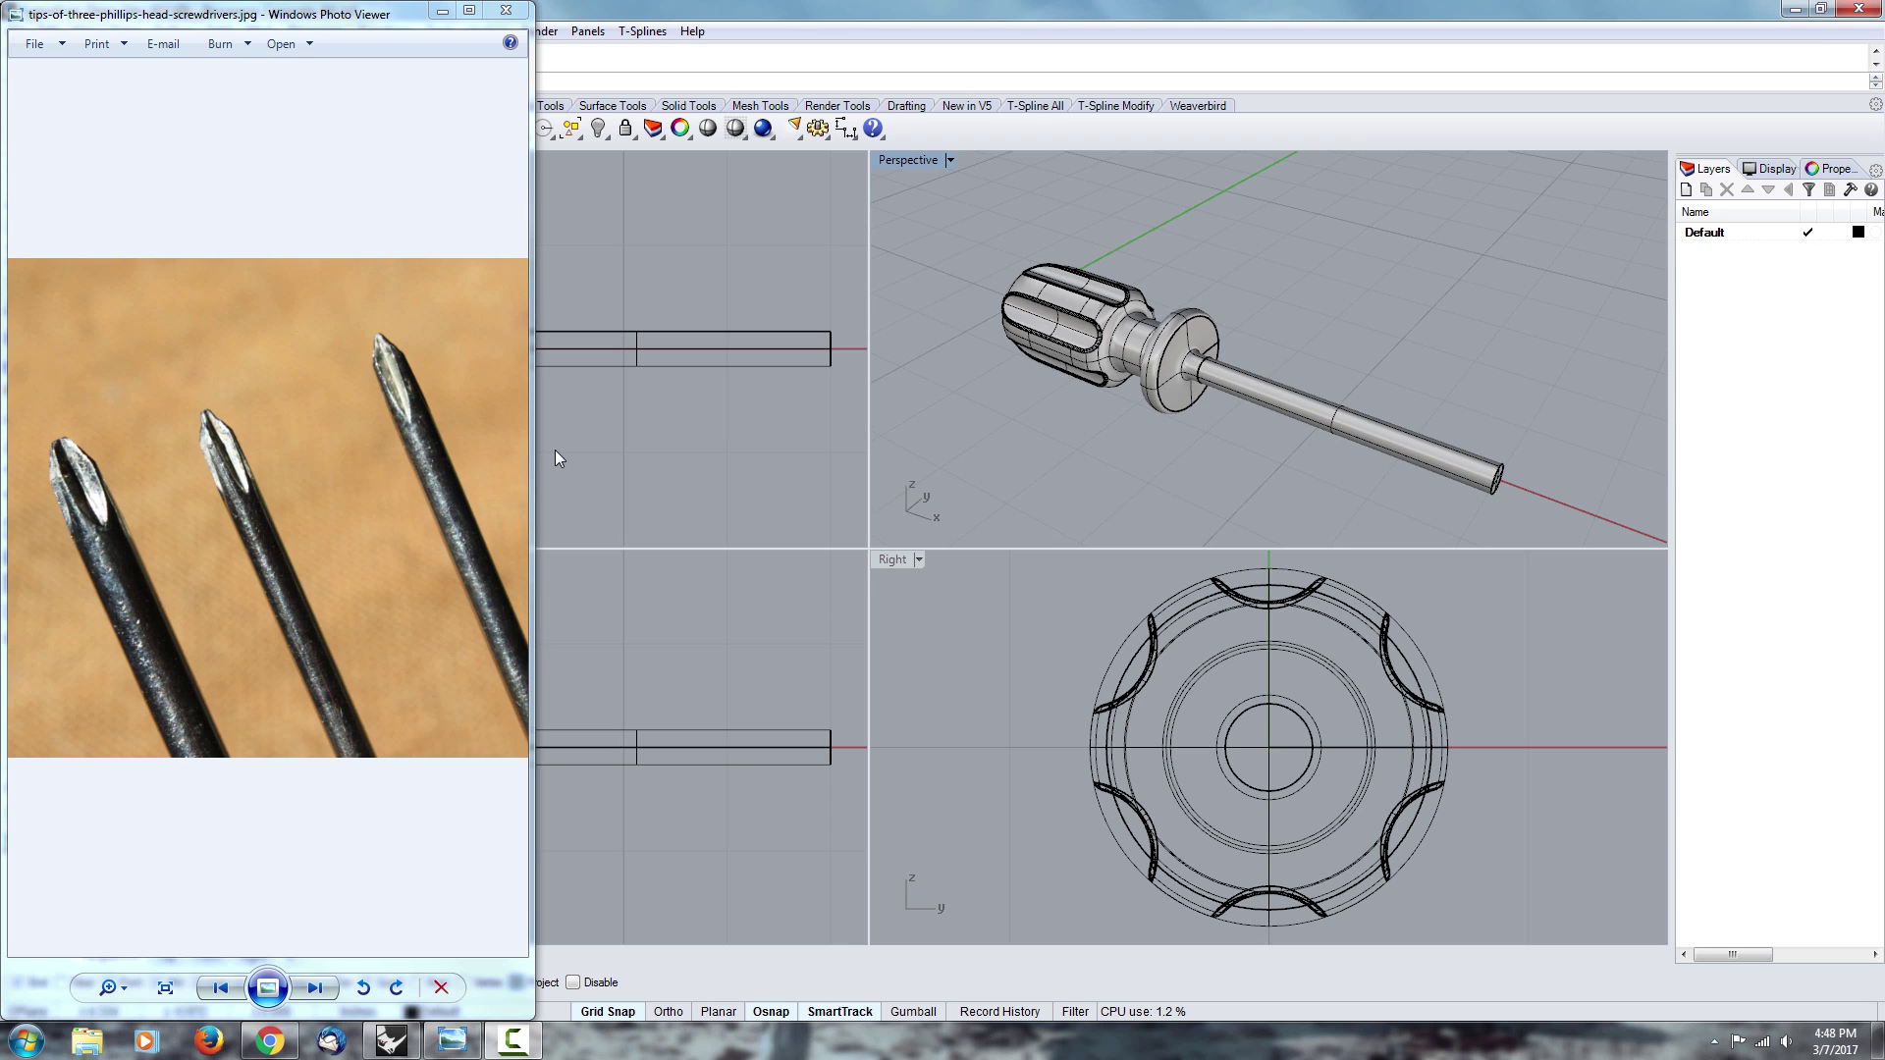
# - Examine the screwdriver shaft's blunt end and compare it with the Phillips tip shapes in the reference photo
pyautogui.click(1514, 445)
pyautogui.scroll(-2, 1451, 405)
pyautogui.scroll(5, 1416, 451)
pyautogui.moveTo(1434, 497); pyautogui.dragTo(1478, 386, button='right')
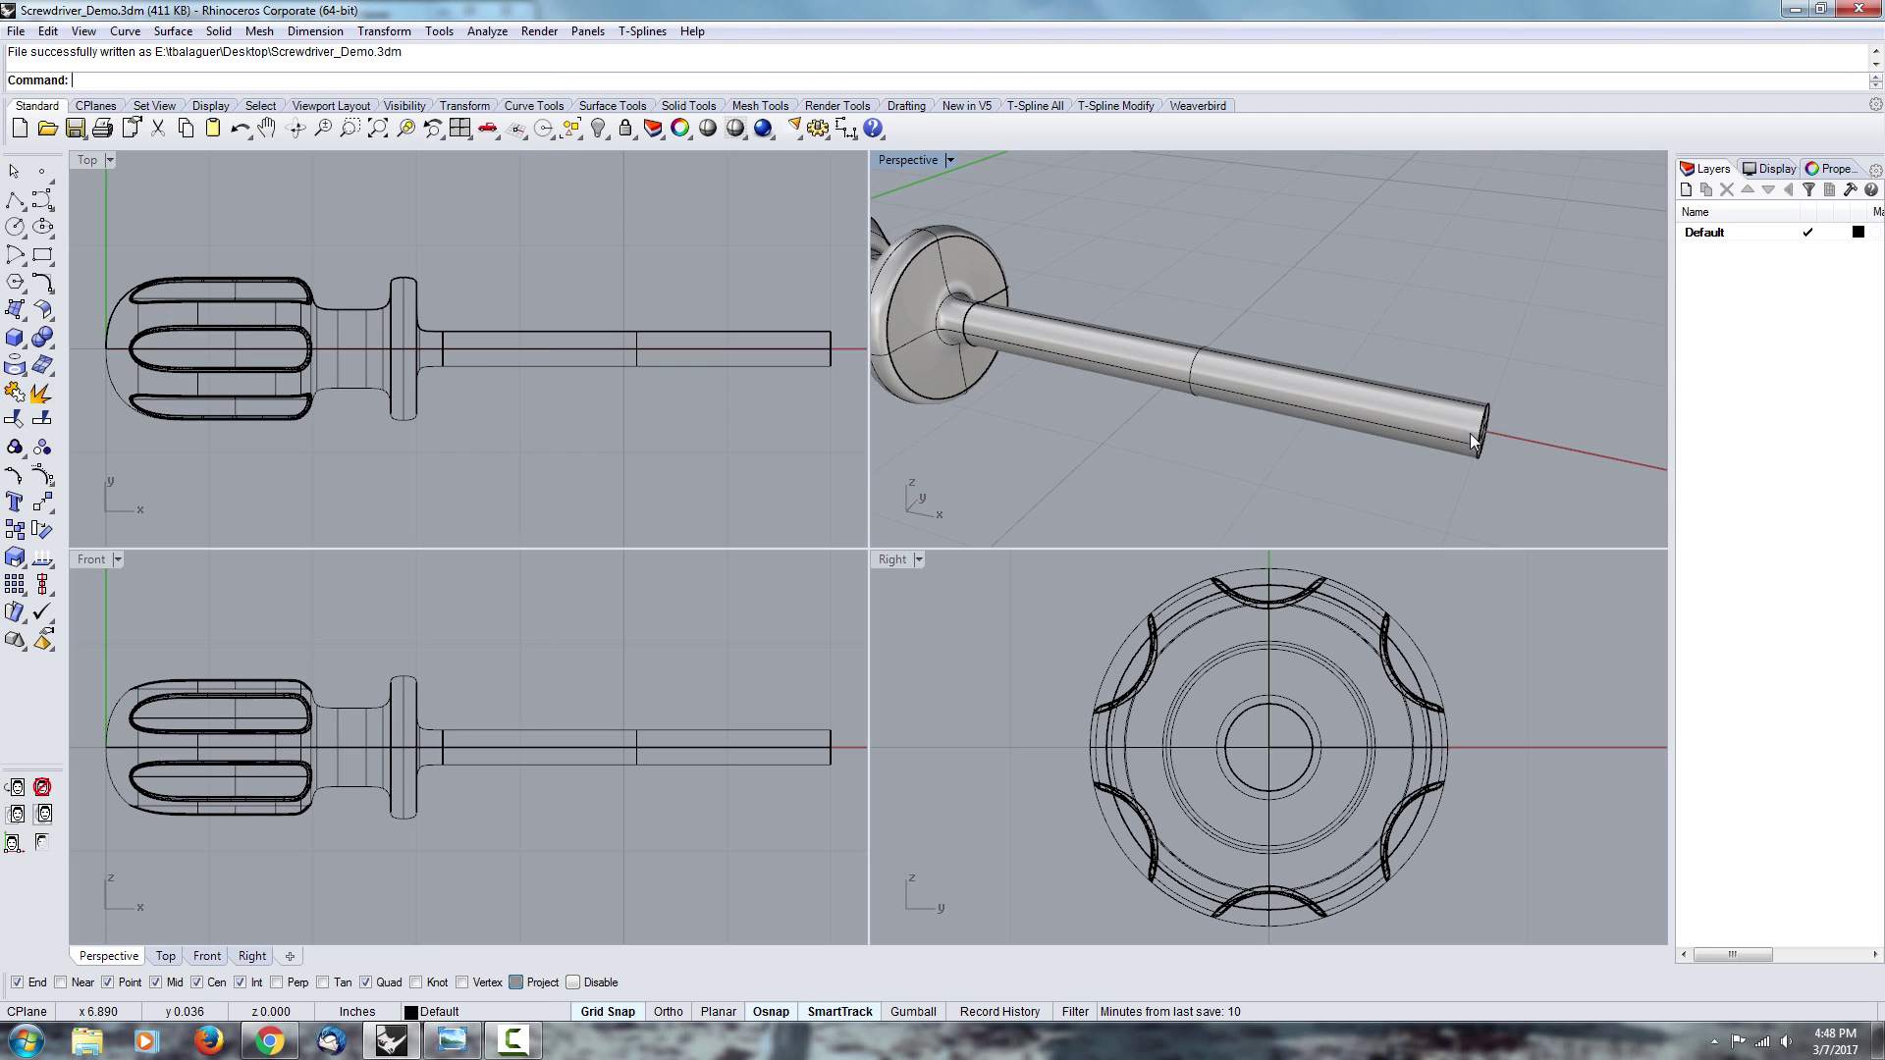
pyautogui.scroll(4, 1473, 441)
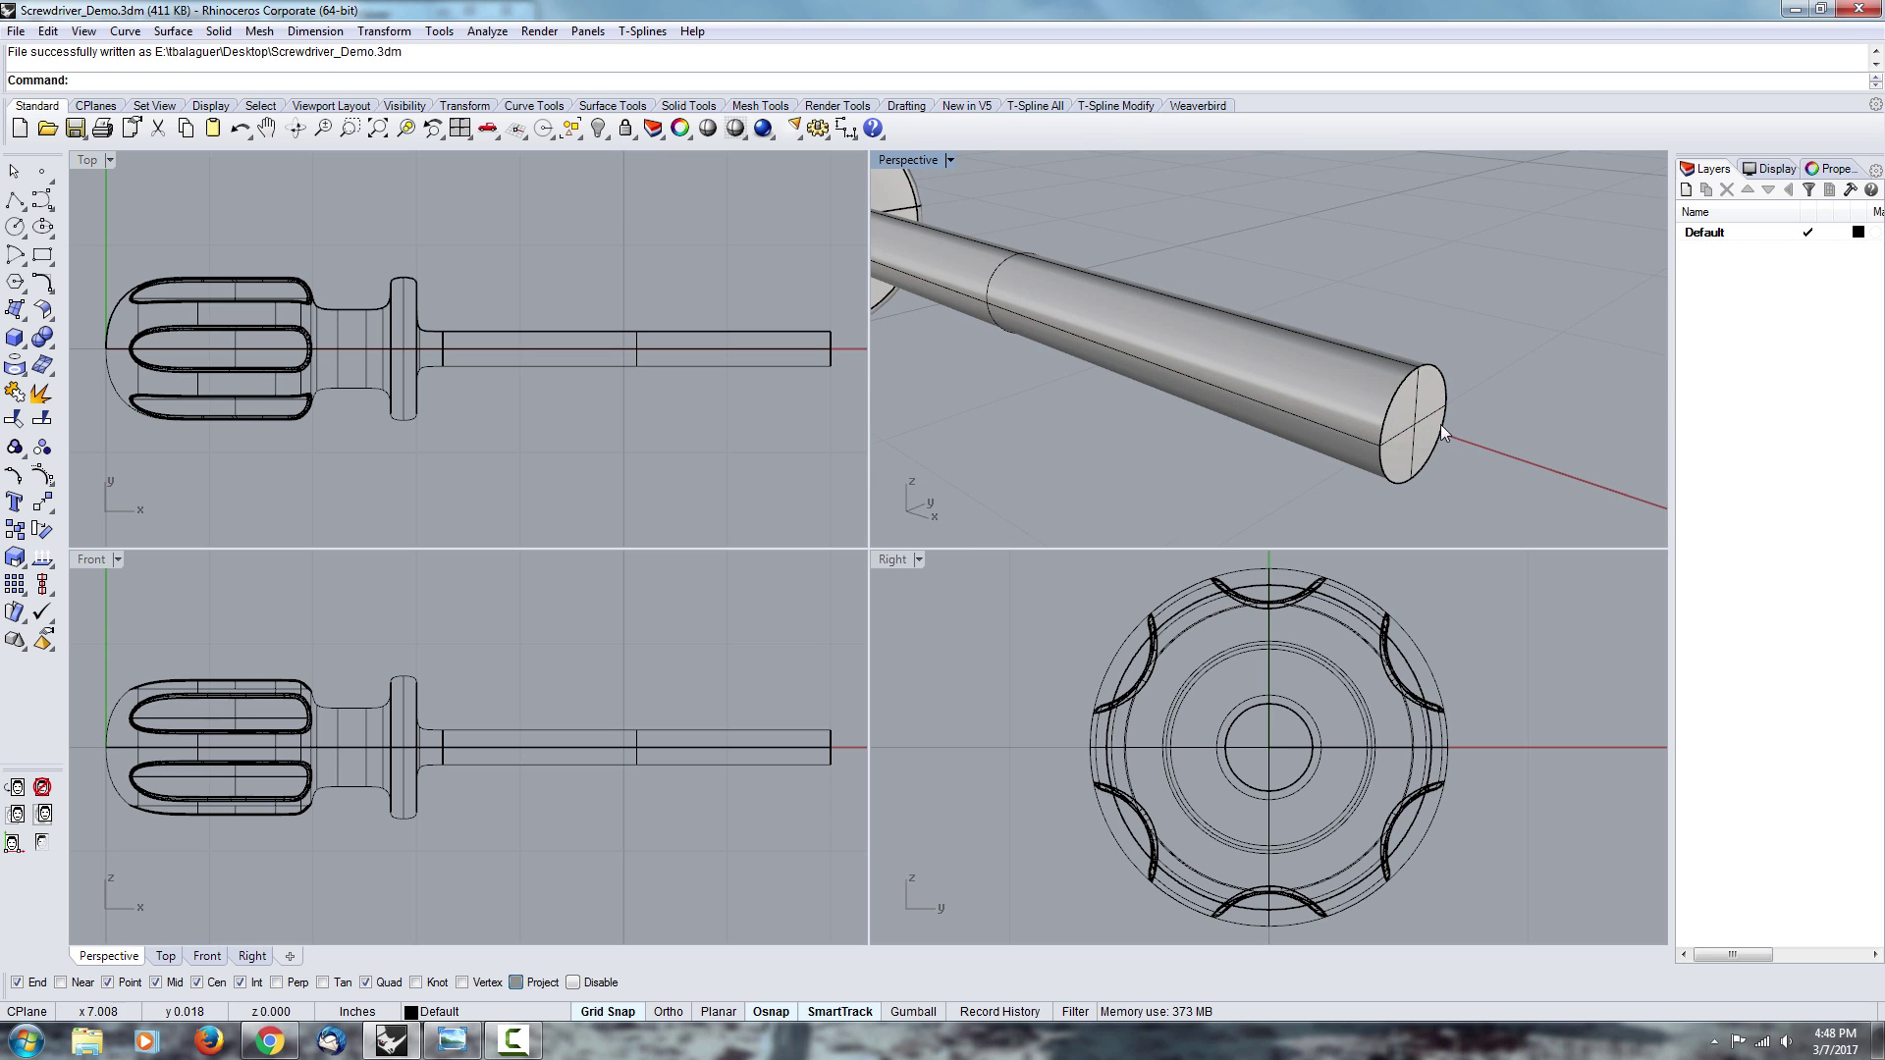
pyautogui.click(449, 1044)
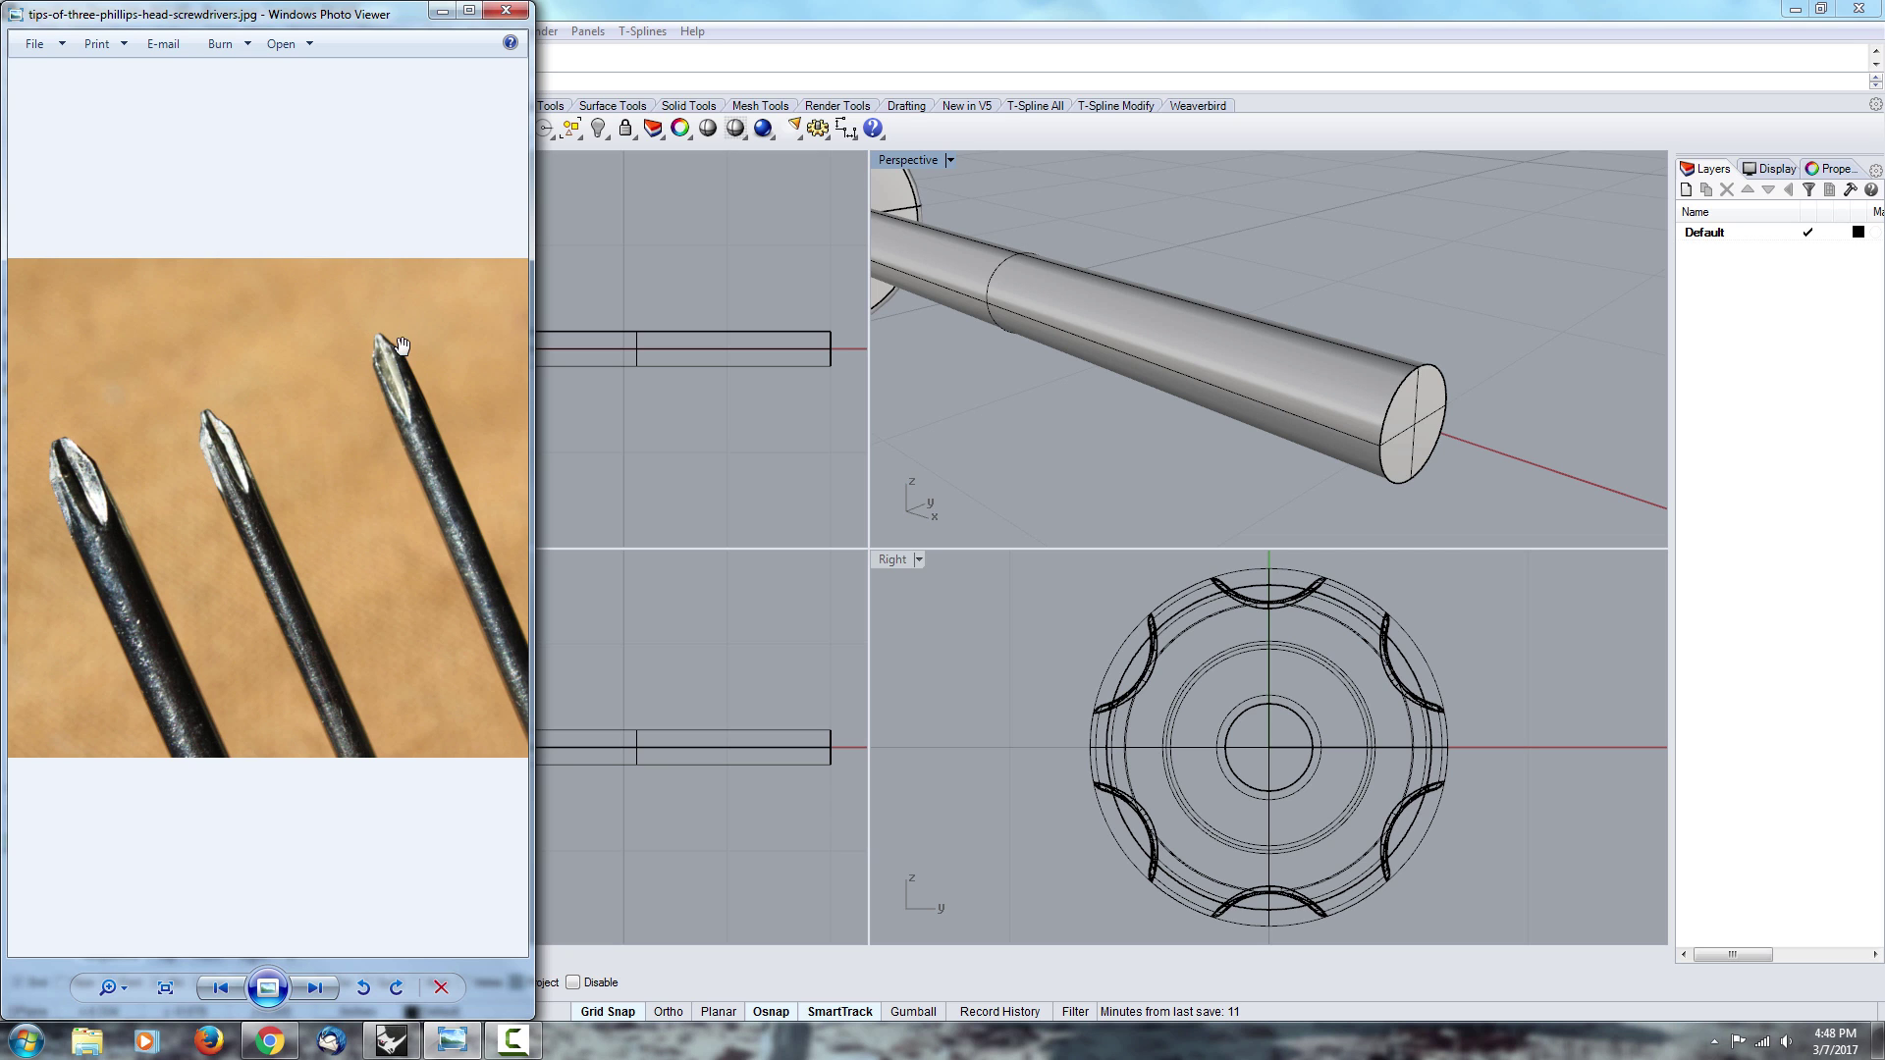
pyautogui.click(948, 340)
pyautogui.moveTo(1298, 268); pyautogui.dragTo(1394, 344, button='right')
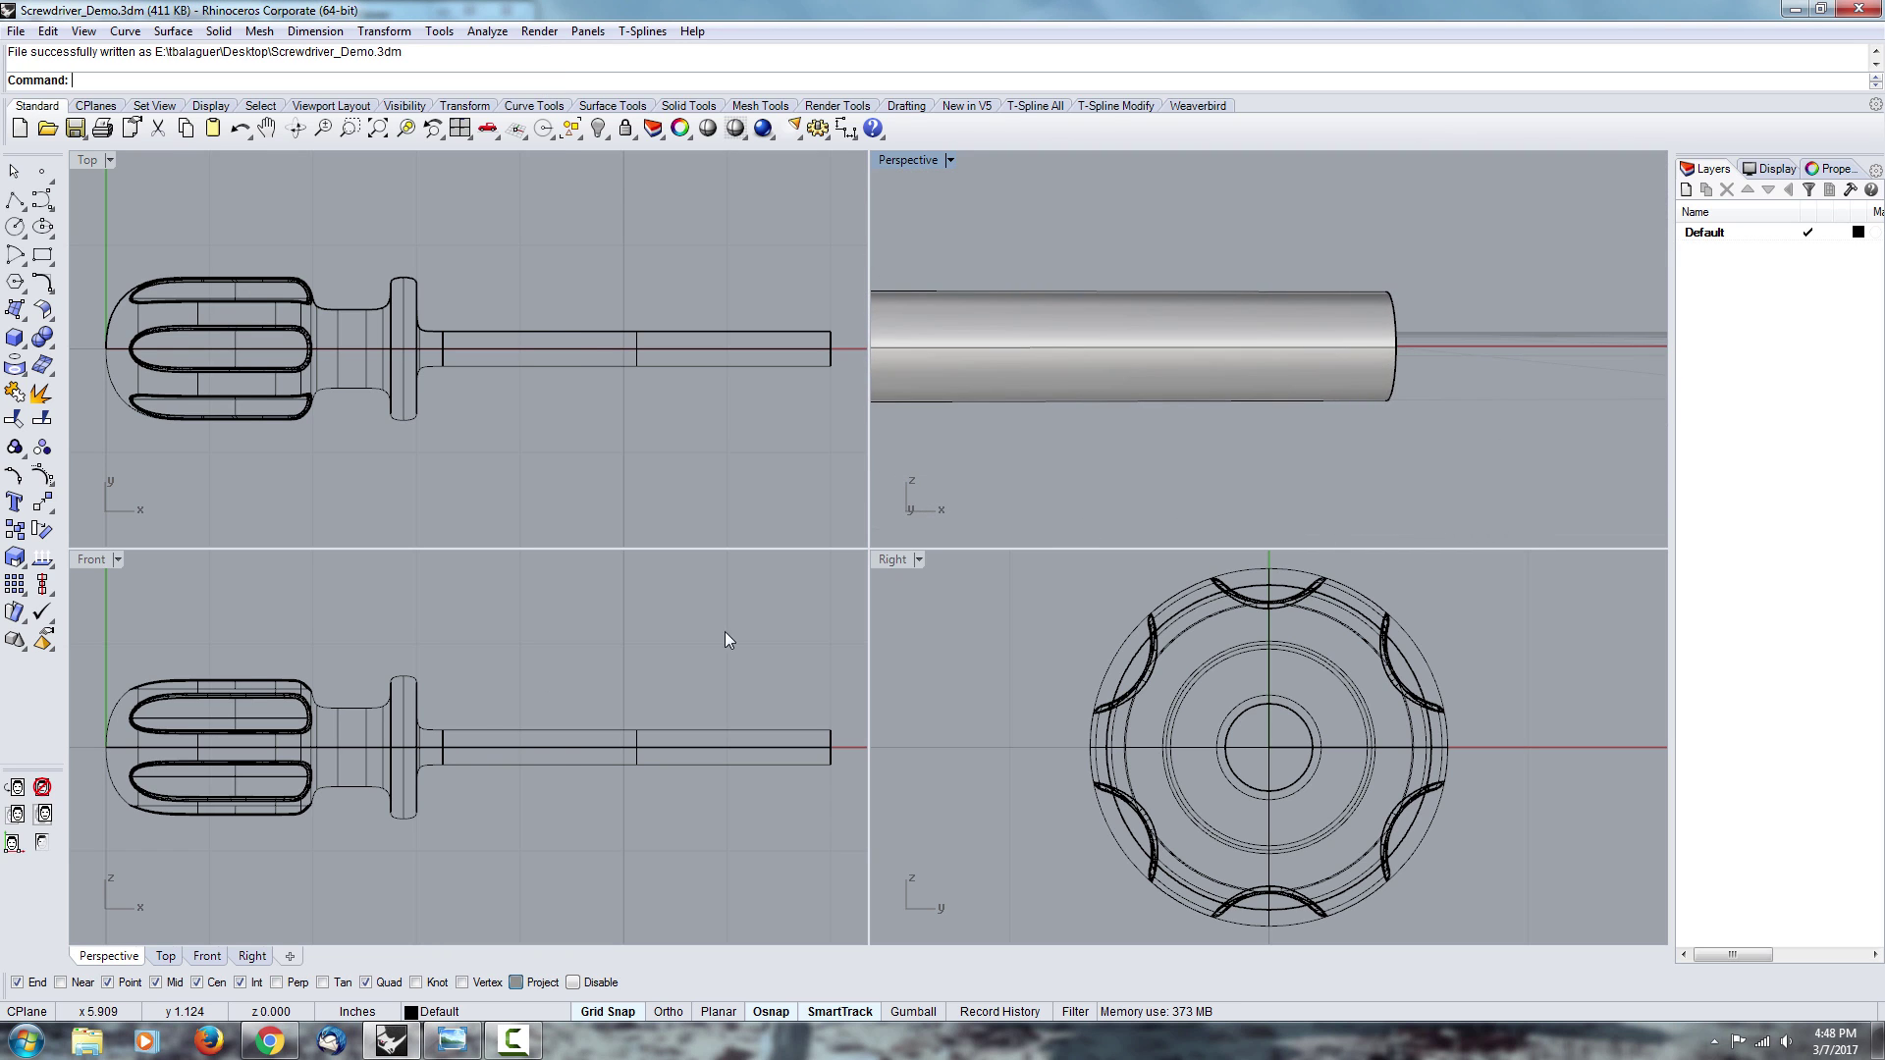
# - Draw an interpolated curve in the Front view from the centre of the shaft's end diagonally past the shaft's outline, and select it for reshaping
pyautogui.scroll(10, 739, 646)
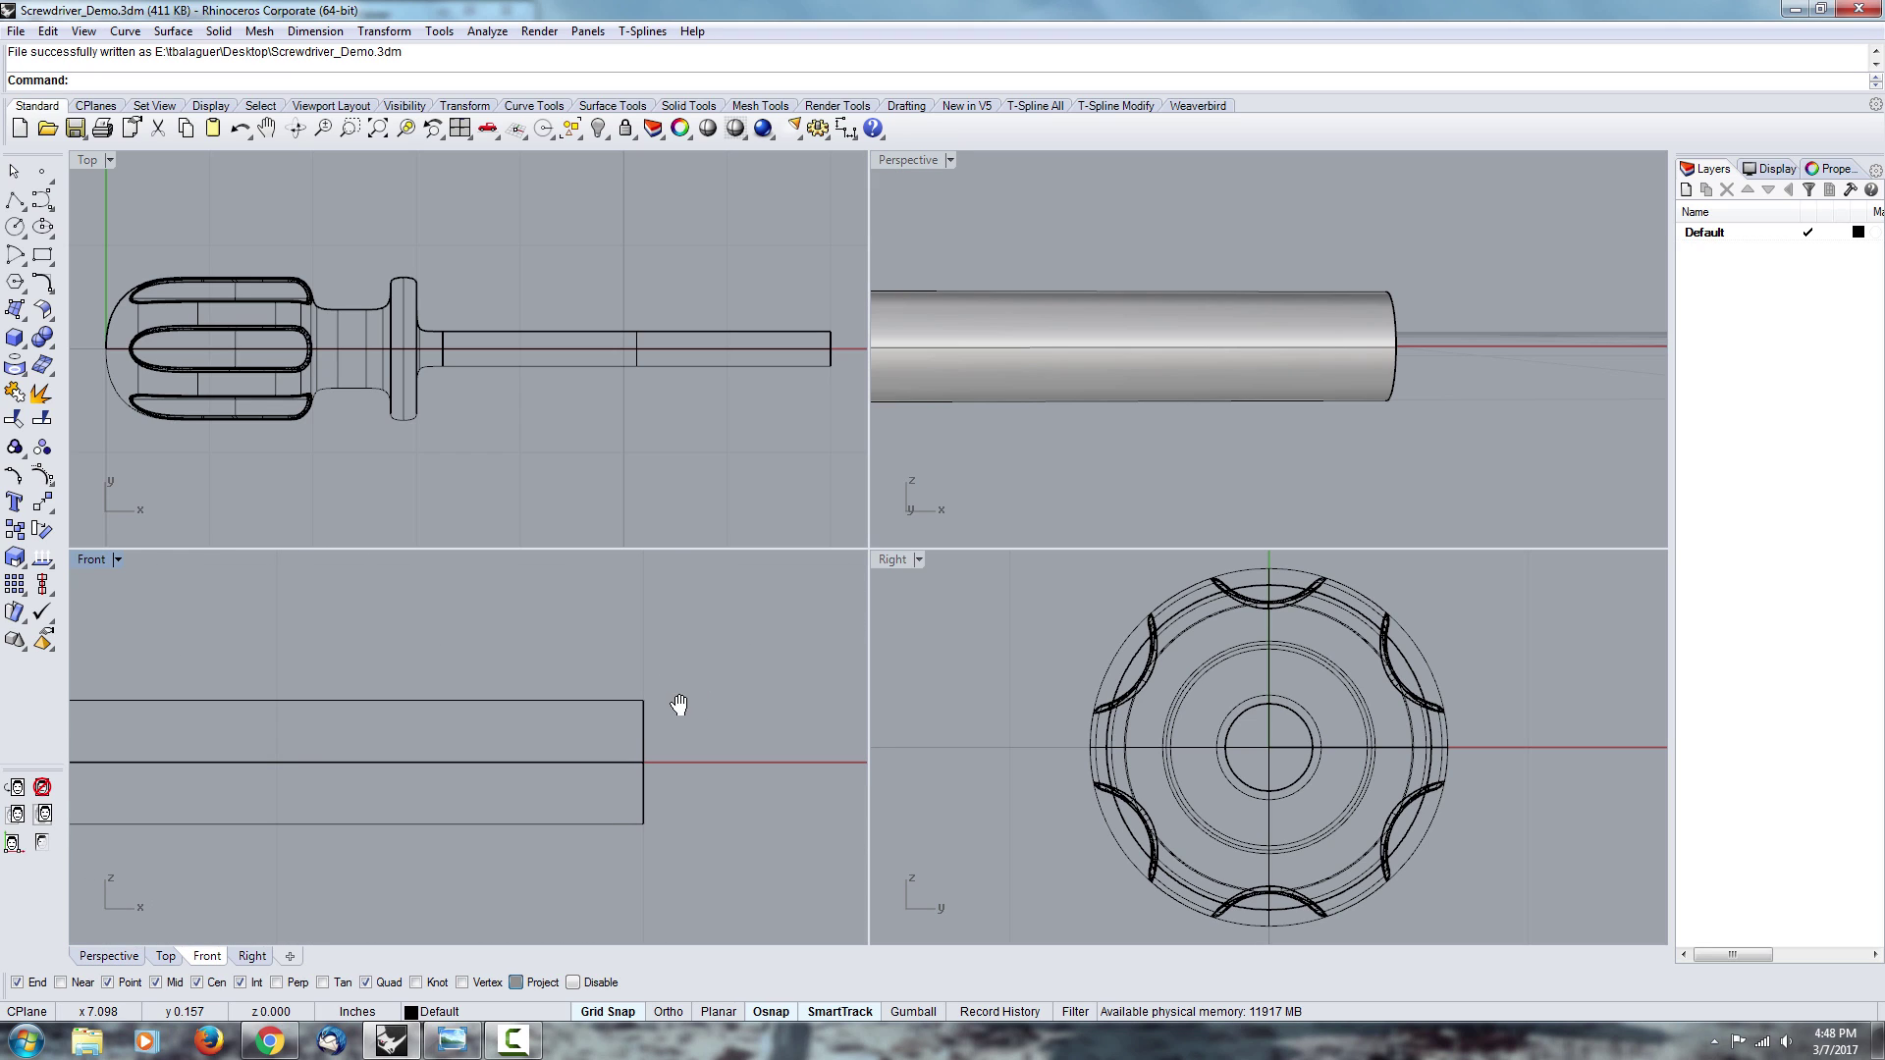
pyautogui.click(42, 199)
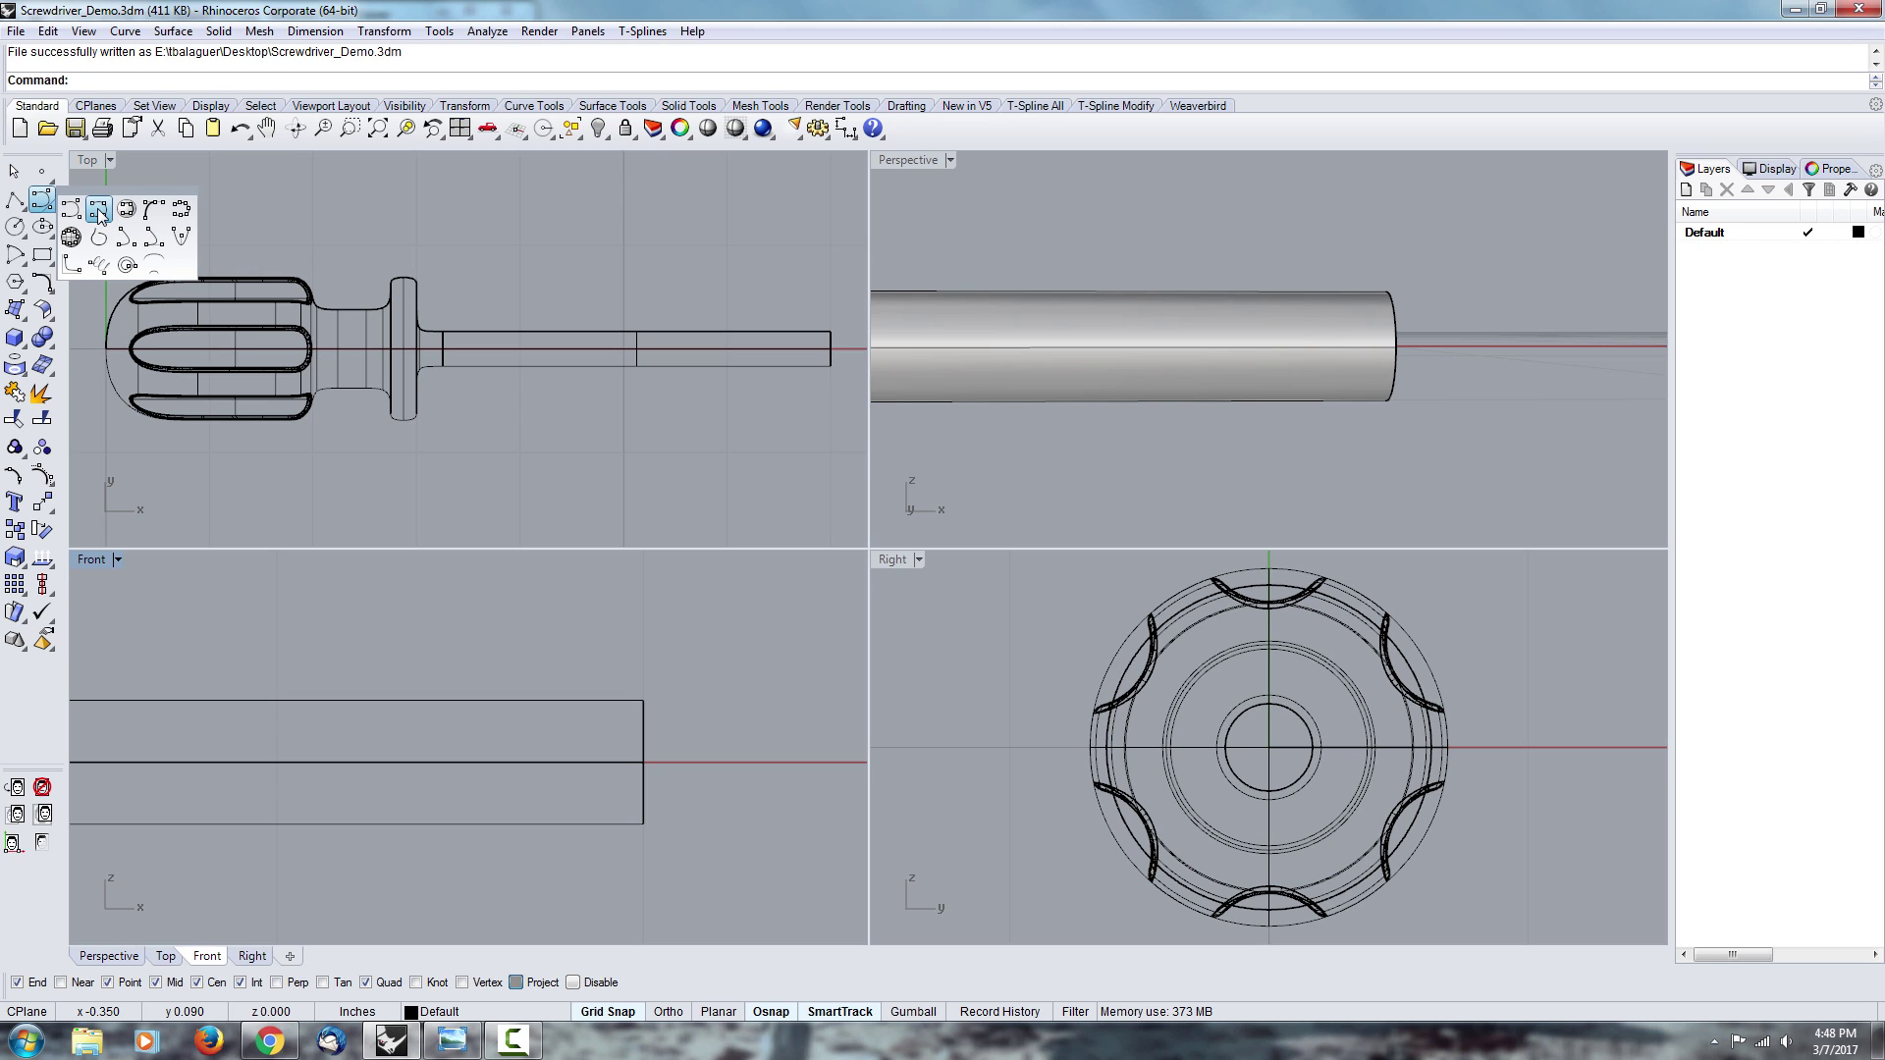
pyautogui.click(99, 215)
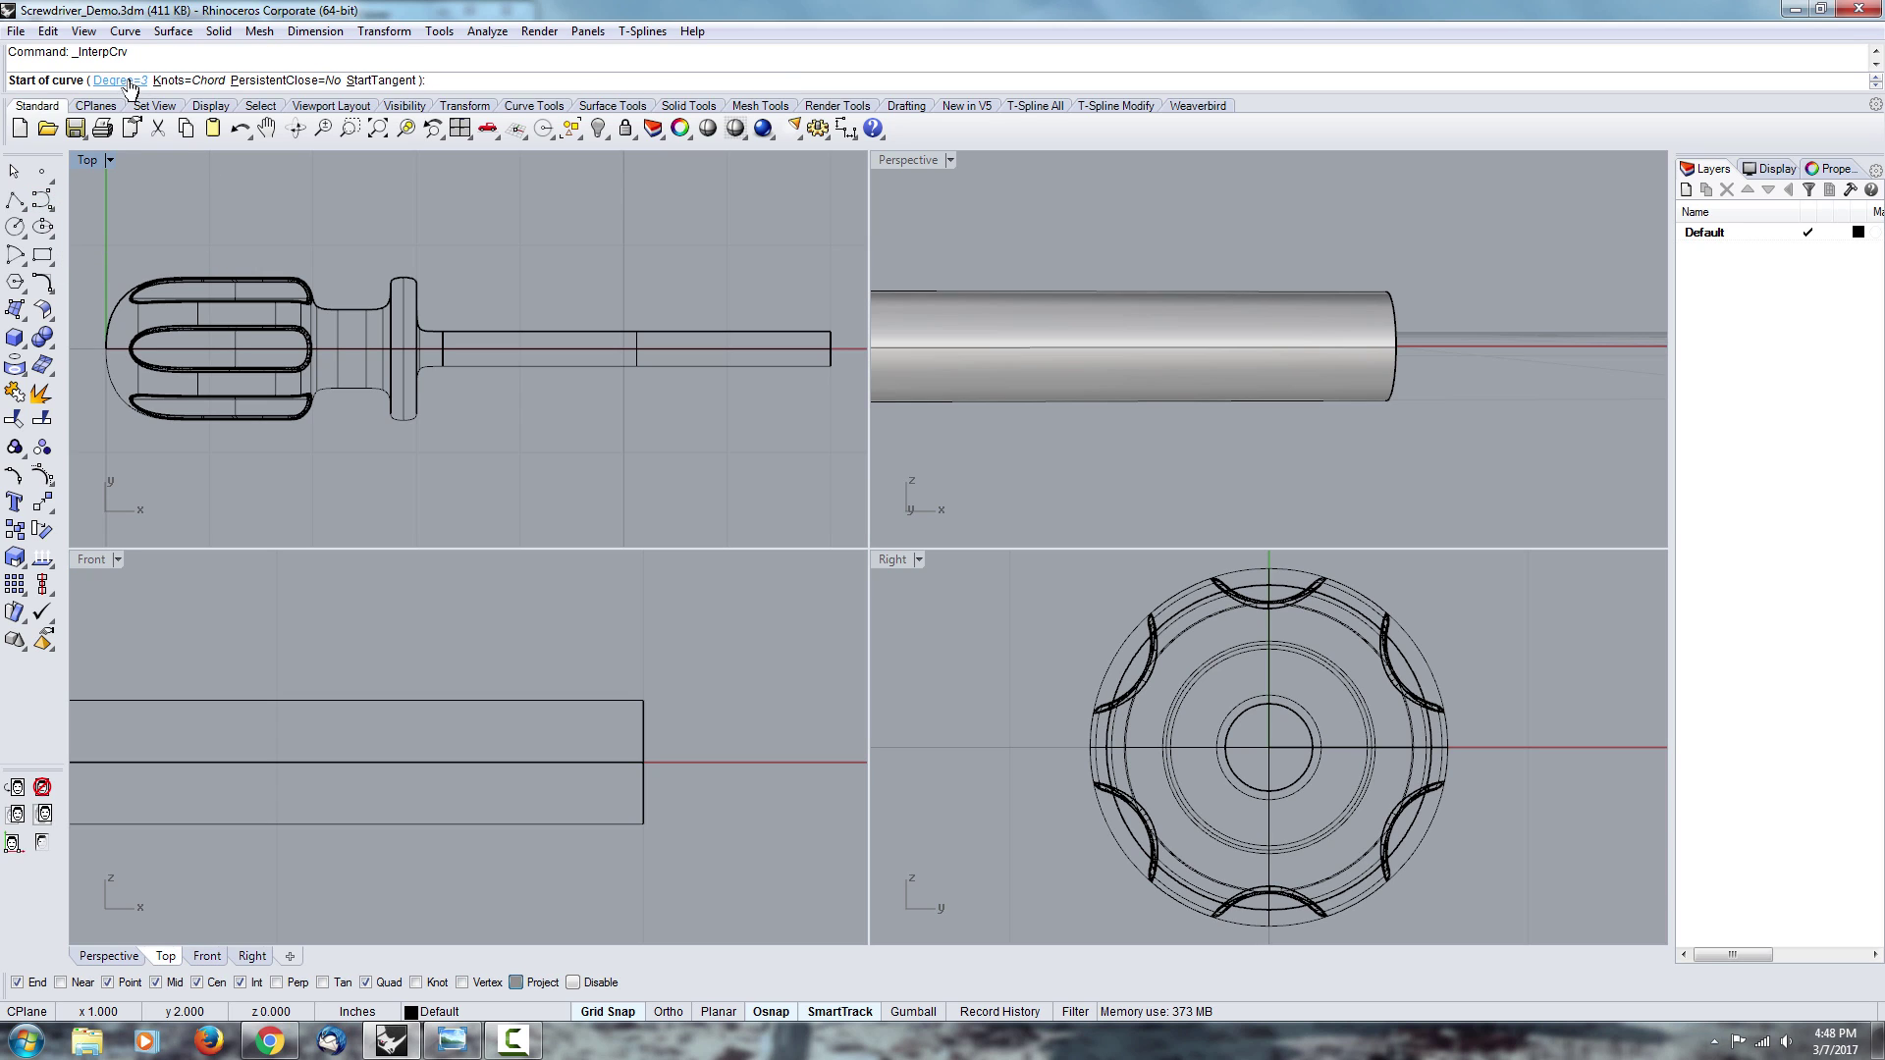
pyautogui.click(643, 762)
pyautogui.moveTo(614, 700); pyautogui.dragTo(638, 772, button='right')
pyautogui.click(427, 571)
pyautogui.press('Return')
pyautogui.moveTo(503, 718); pyautogui.dragTo(502, 717)
pyautogui.moveTo(617, 691); pyautogui.dragTo(564, 745, button='right')
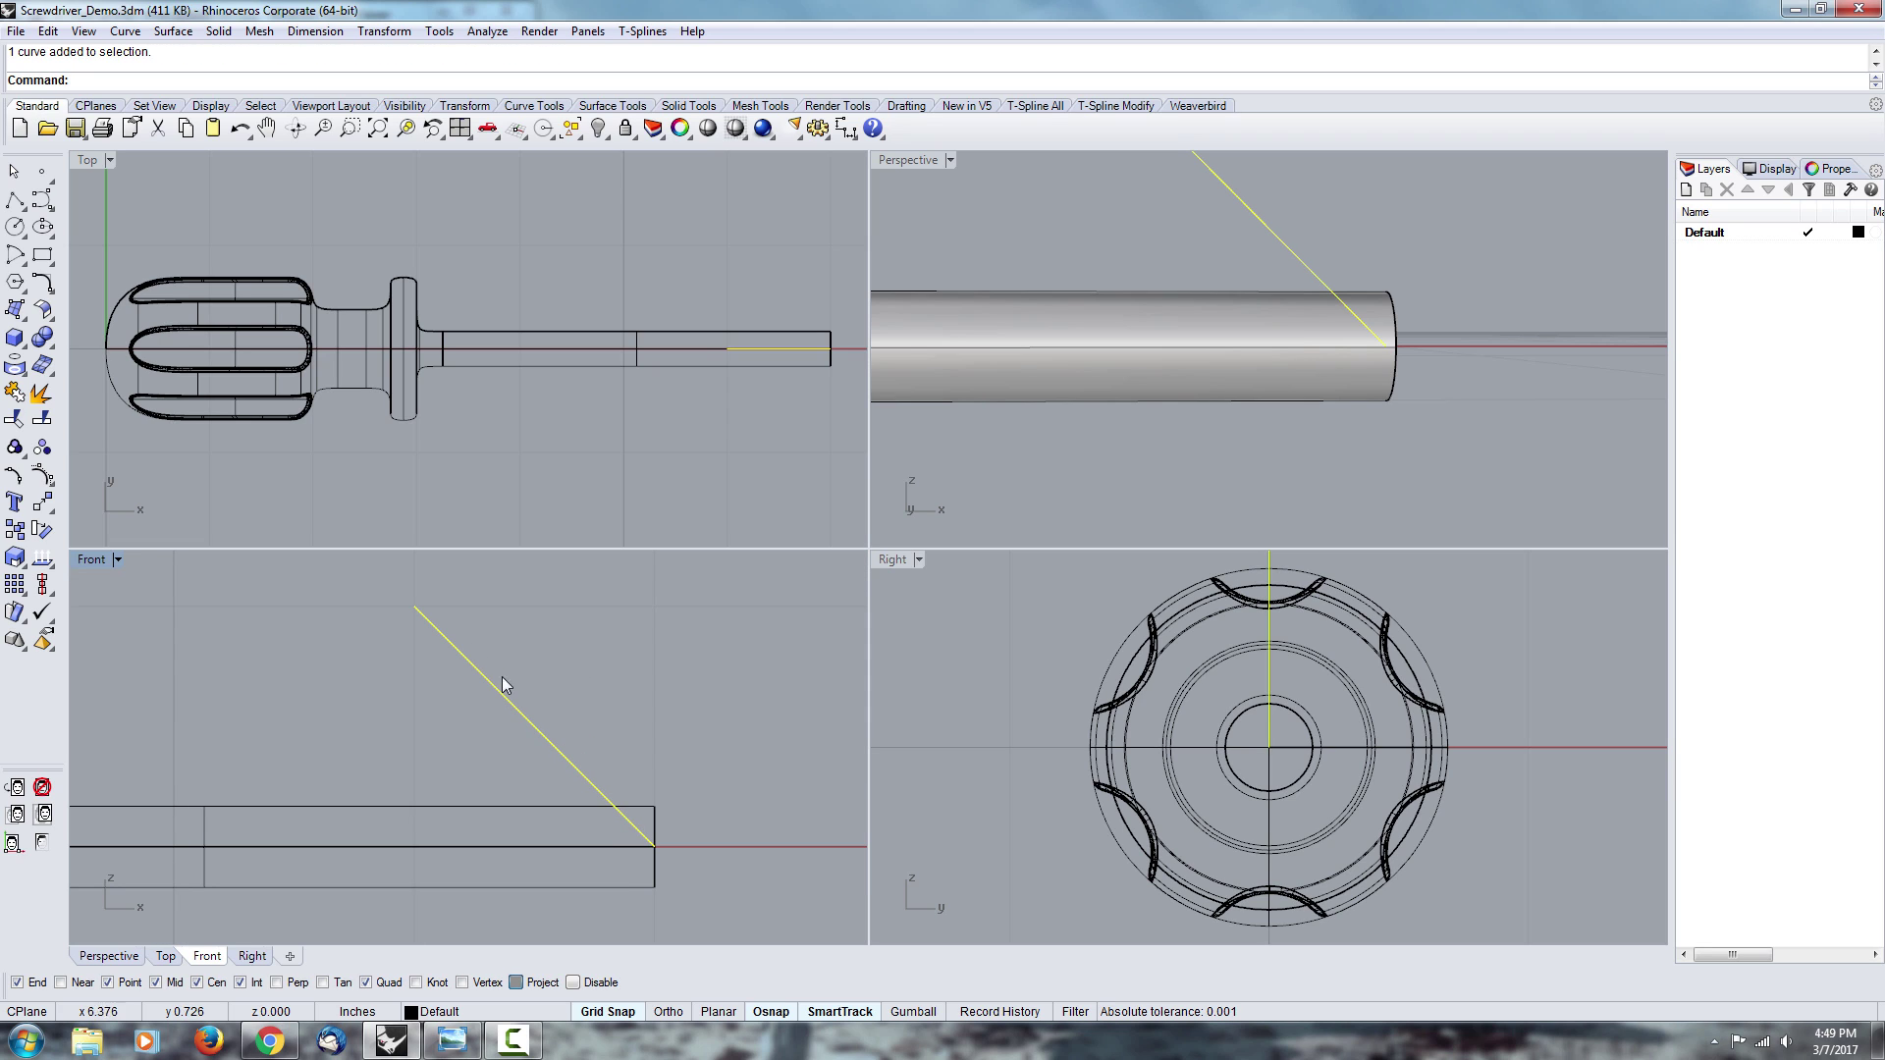
pyautogui.click(45, 478)
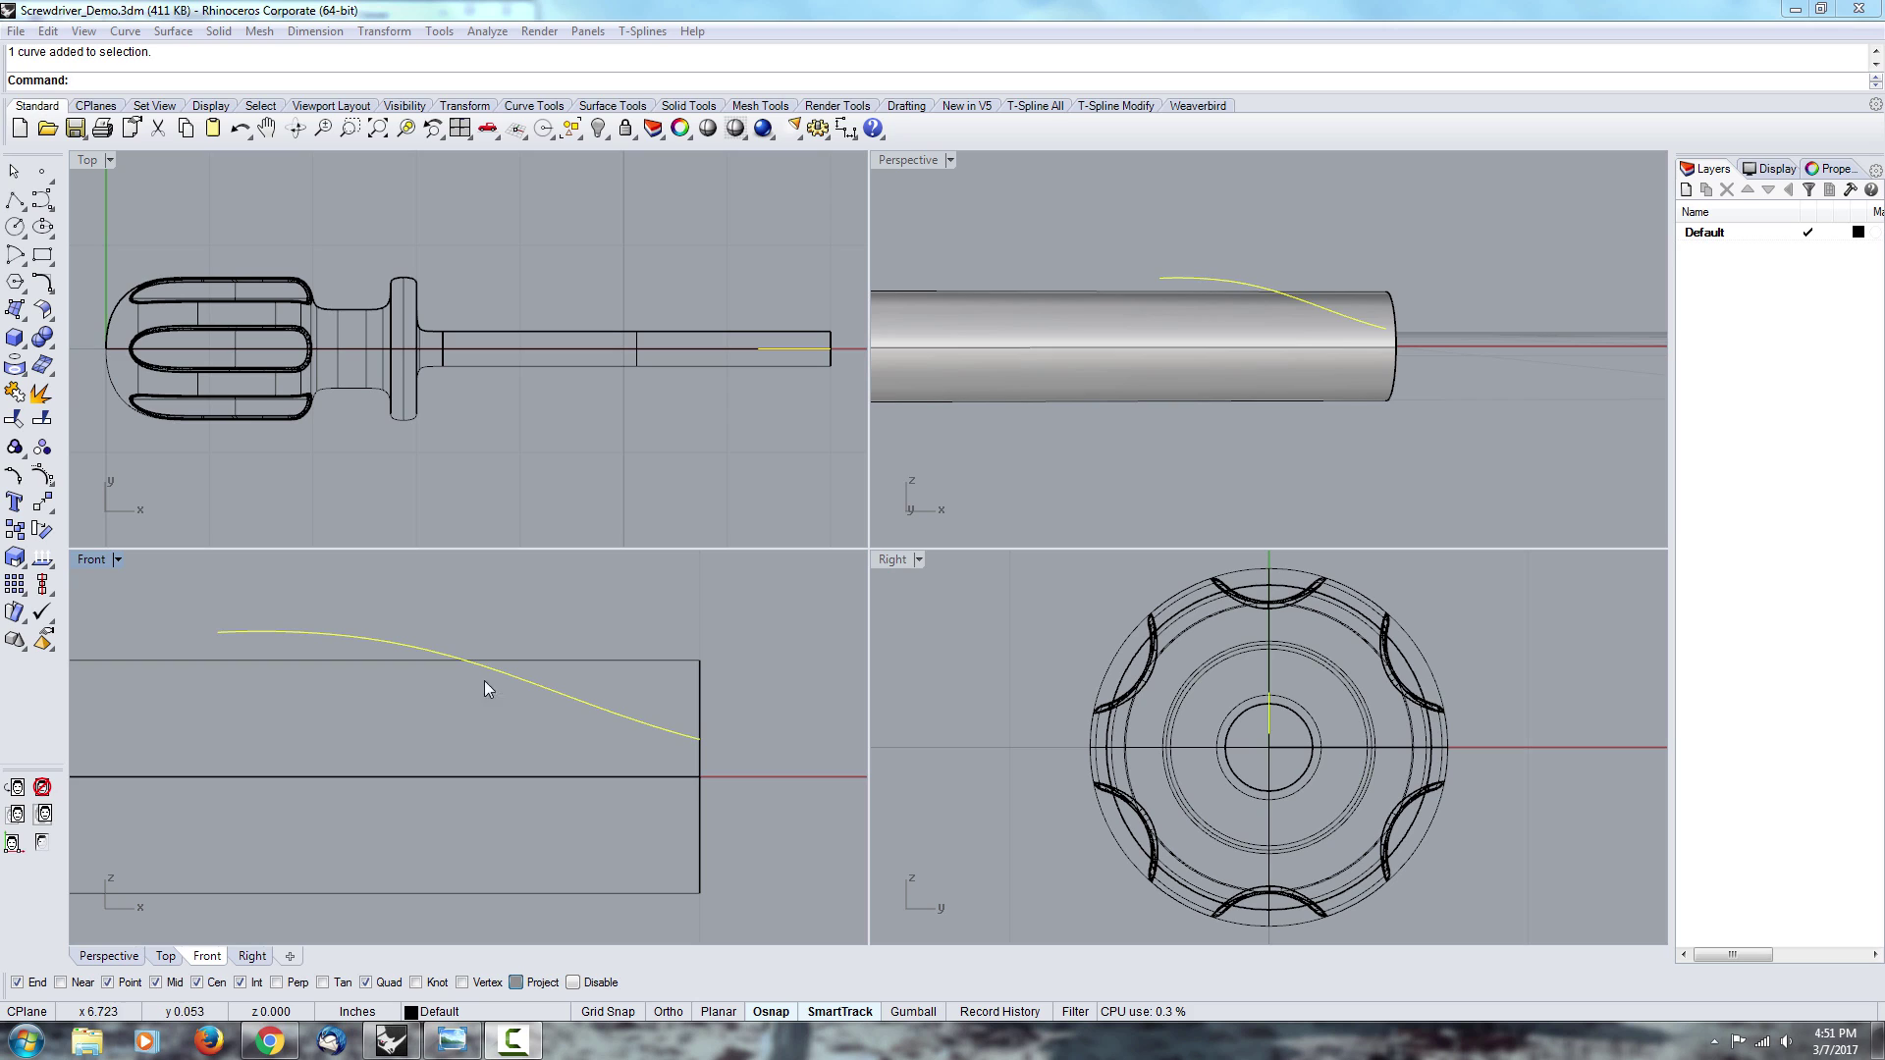
# - Scale the S-shaped profile curve down slightly about its endpoint on the shaft's end face
pyautogui.moveTo(541, 707); pyautogui.dragTo(582, 728, button='right')
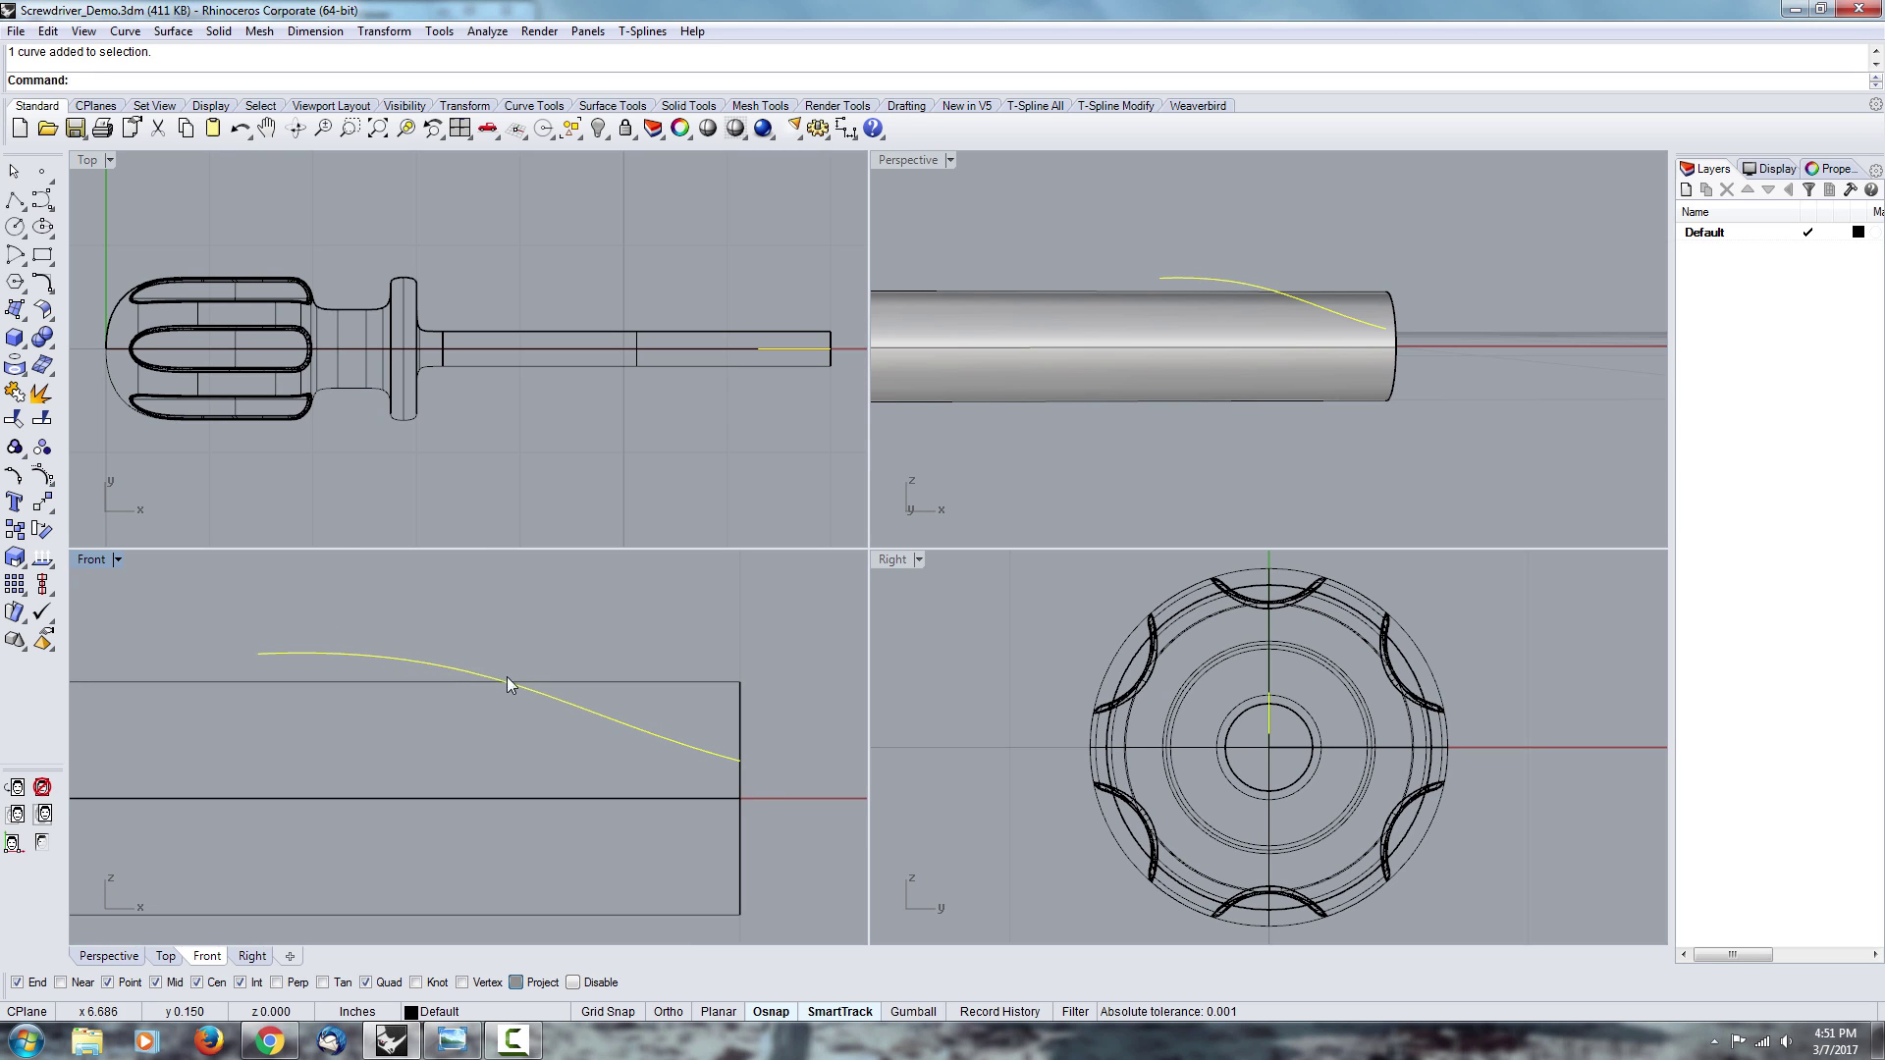
pyautogui.write('scale')
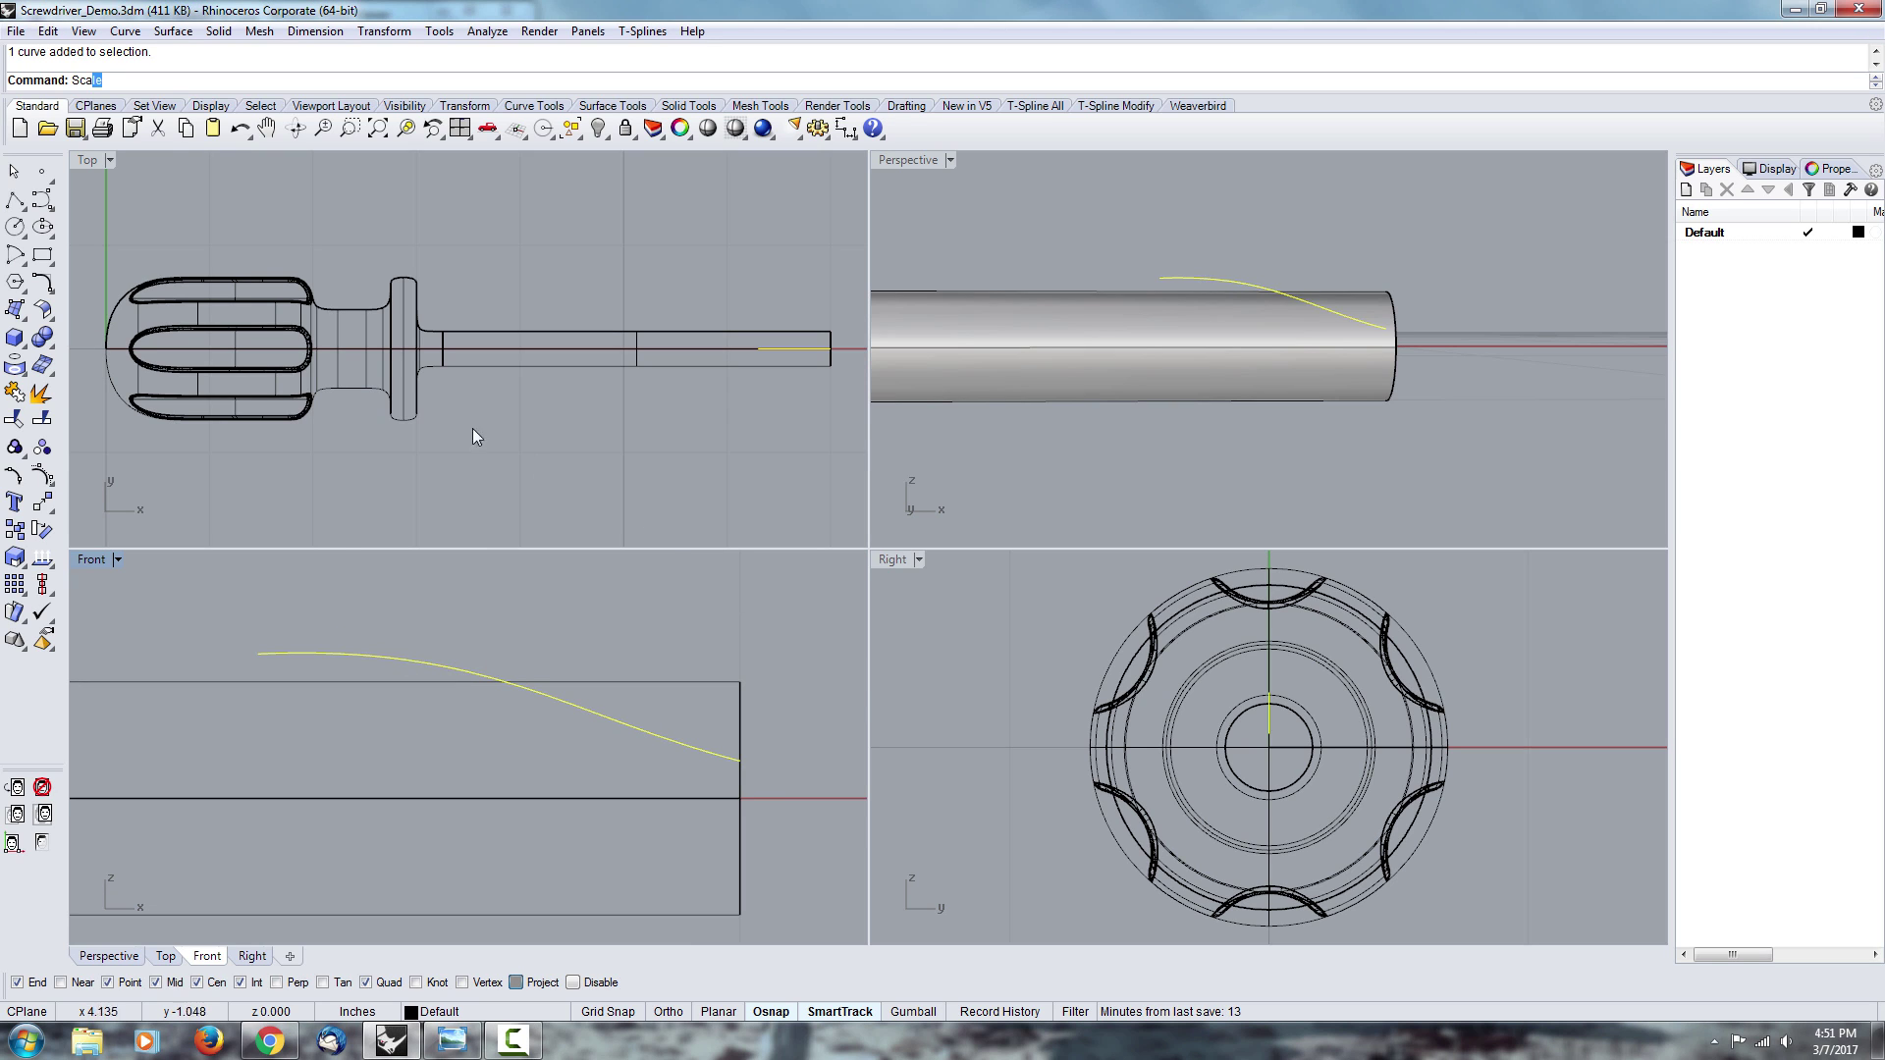
pyautogui.press('Return')
pyautogui.scroll(-3, 685, 636)
pyautogui.scroll(-3, 684, 637)
pyautogui.scroll(5, 711, 697)
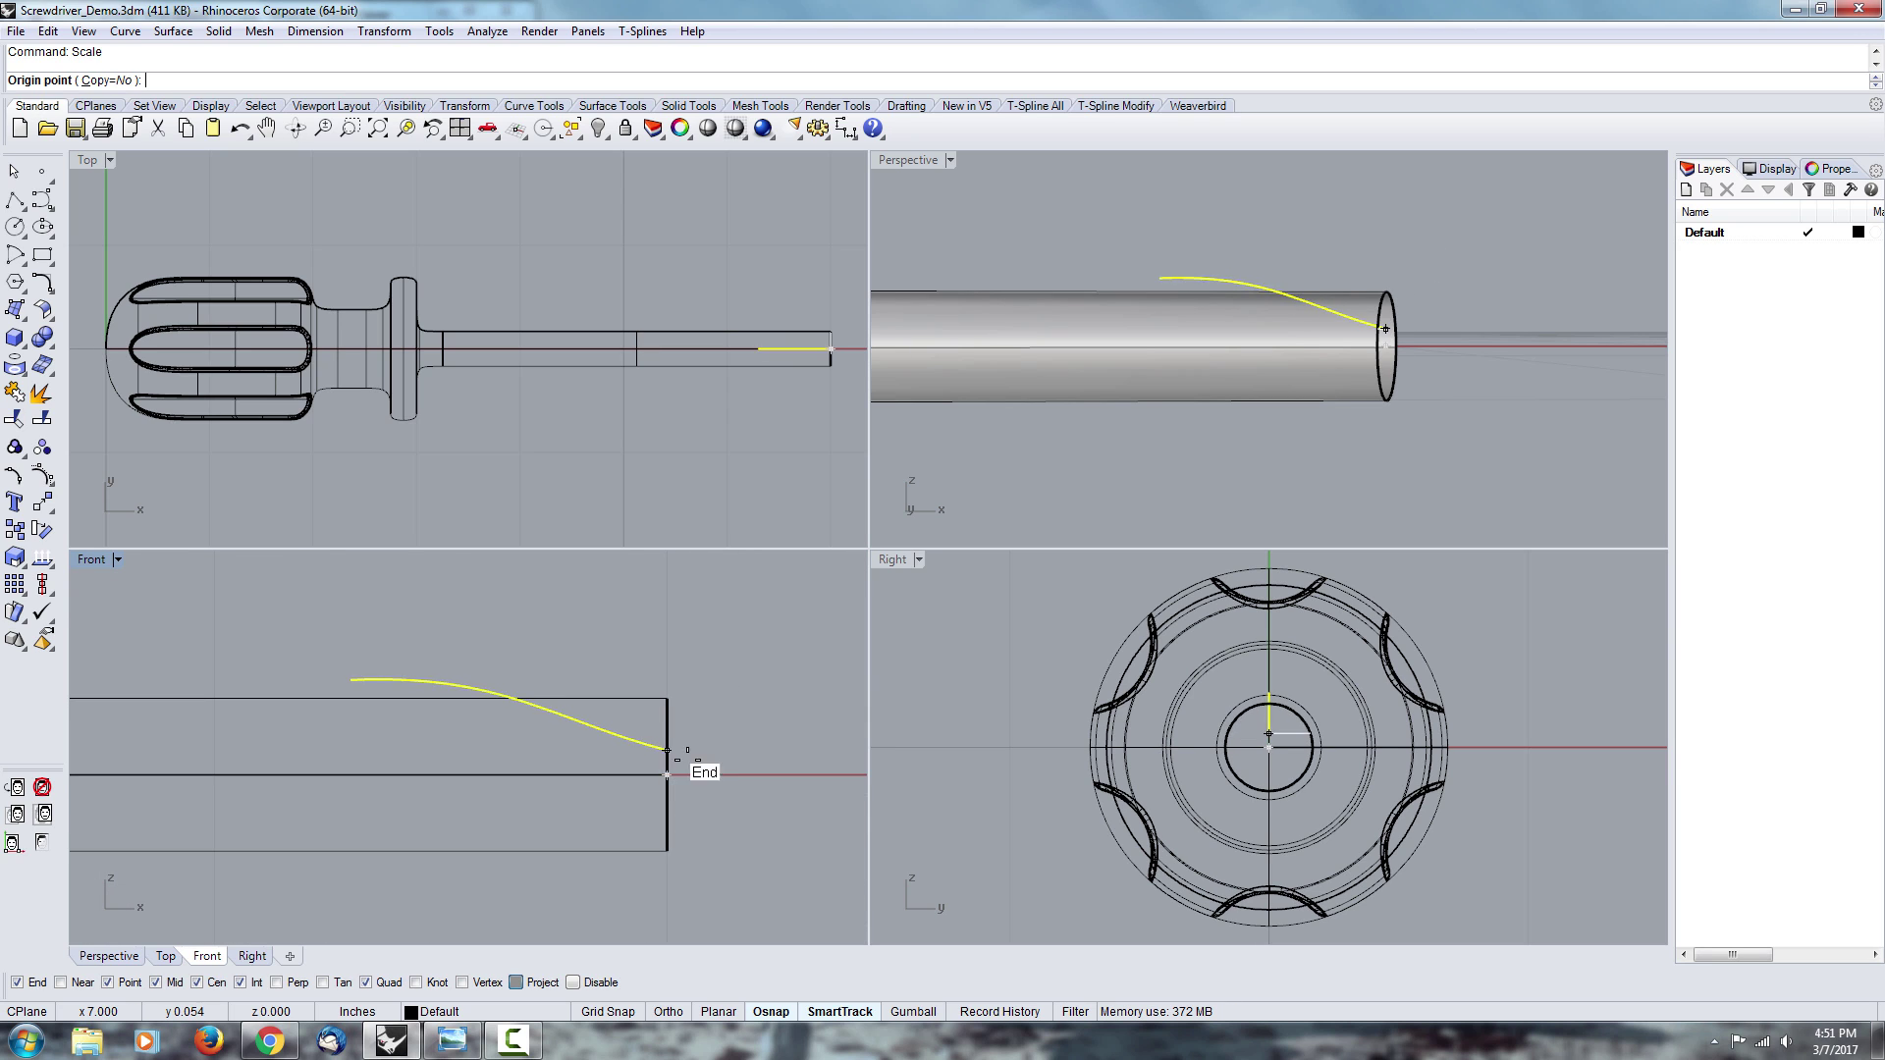
pyautogui.scroll(4, 675, 756)
pyautogui.click(676, 757)
pyautogui.scroll(-3, 678, 751)
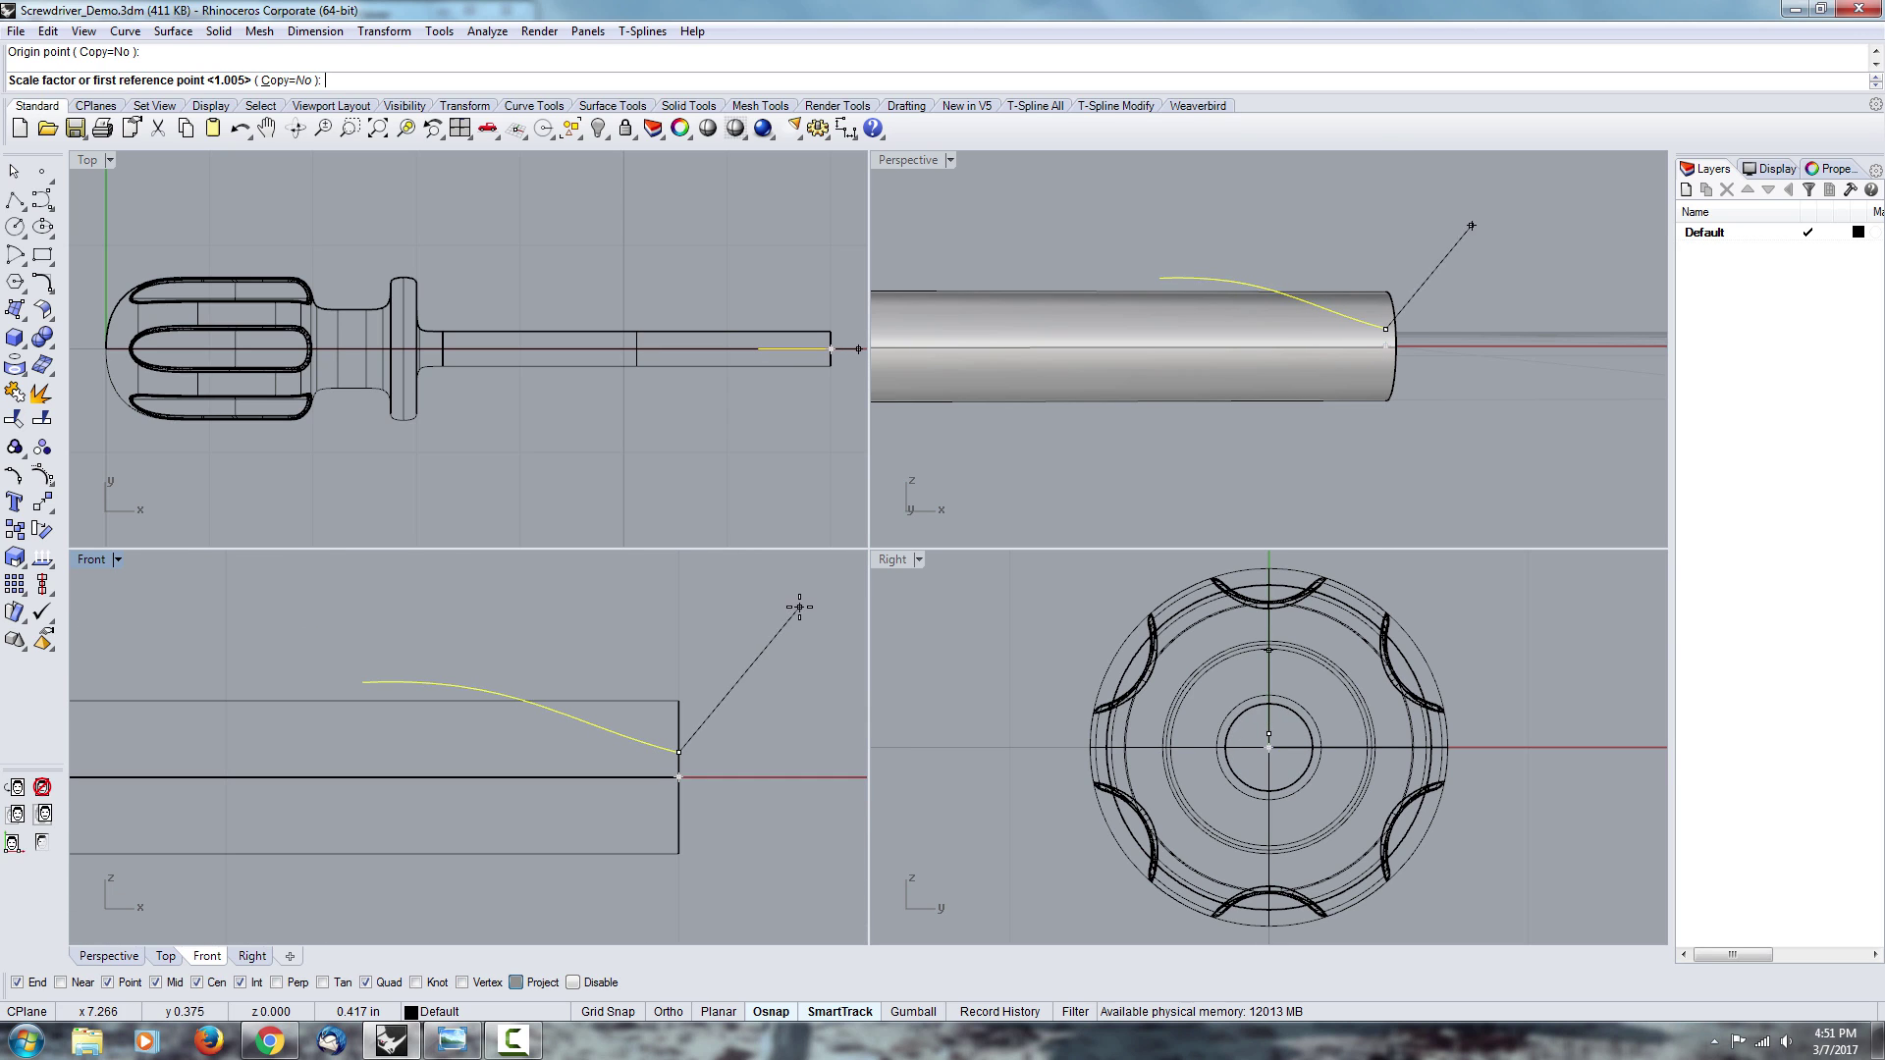
pyautogui.click(793, 605)
pyautogui.click(779, 635)
# - Revolve the profile curve 360 degrees around the shaft's centreline, from start angle 0, to form the tapered tip surface
pyautogui.moveTo(1130, 304)
pyautogui.mouseDown(button='right')
pyautogui.moveTo(1148, 370)
pyautogui.moveTo(1131, 334)
pyautogui.mouseUp(button='right')
pyautogui.moveTo(546, 762); pyautogui.dragTo(549, 693, button='right')
pyautogui.write('Rev')
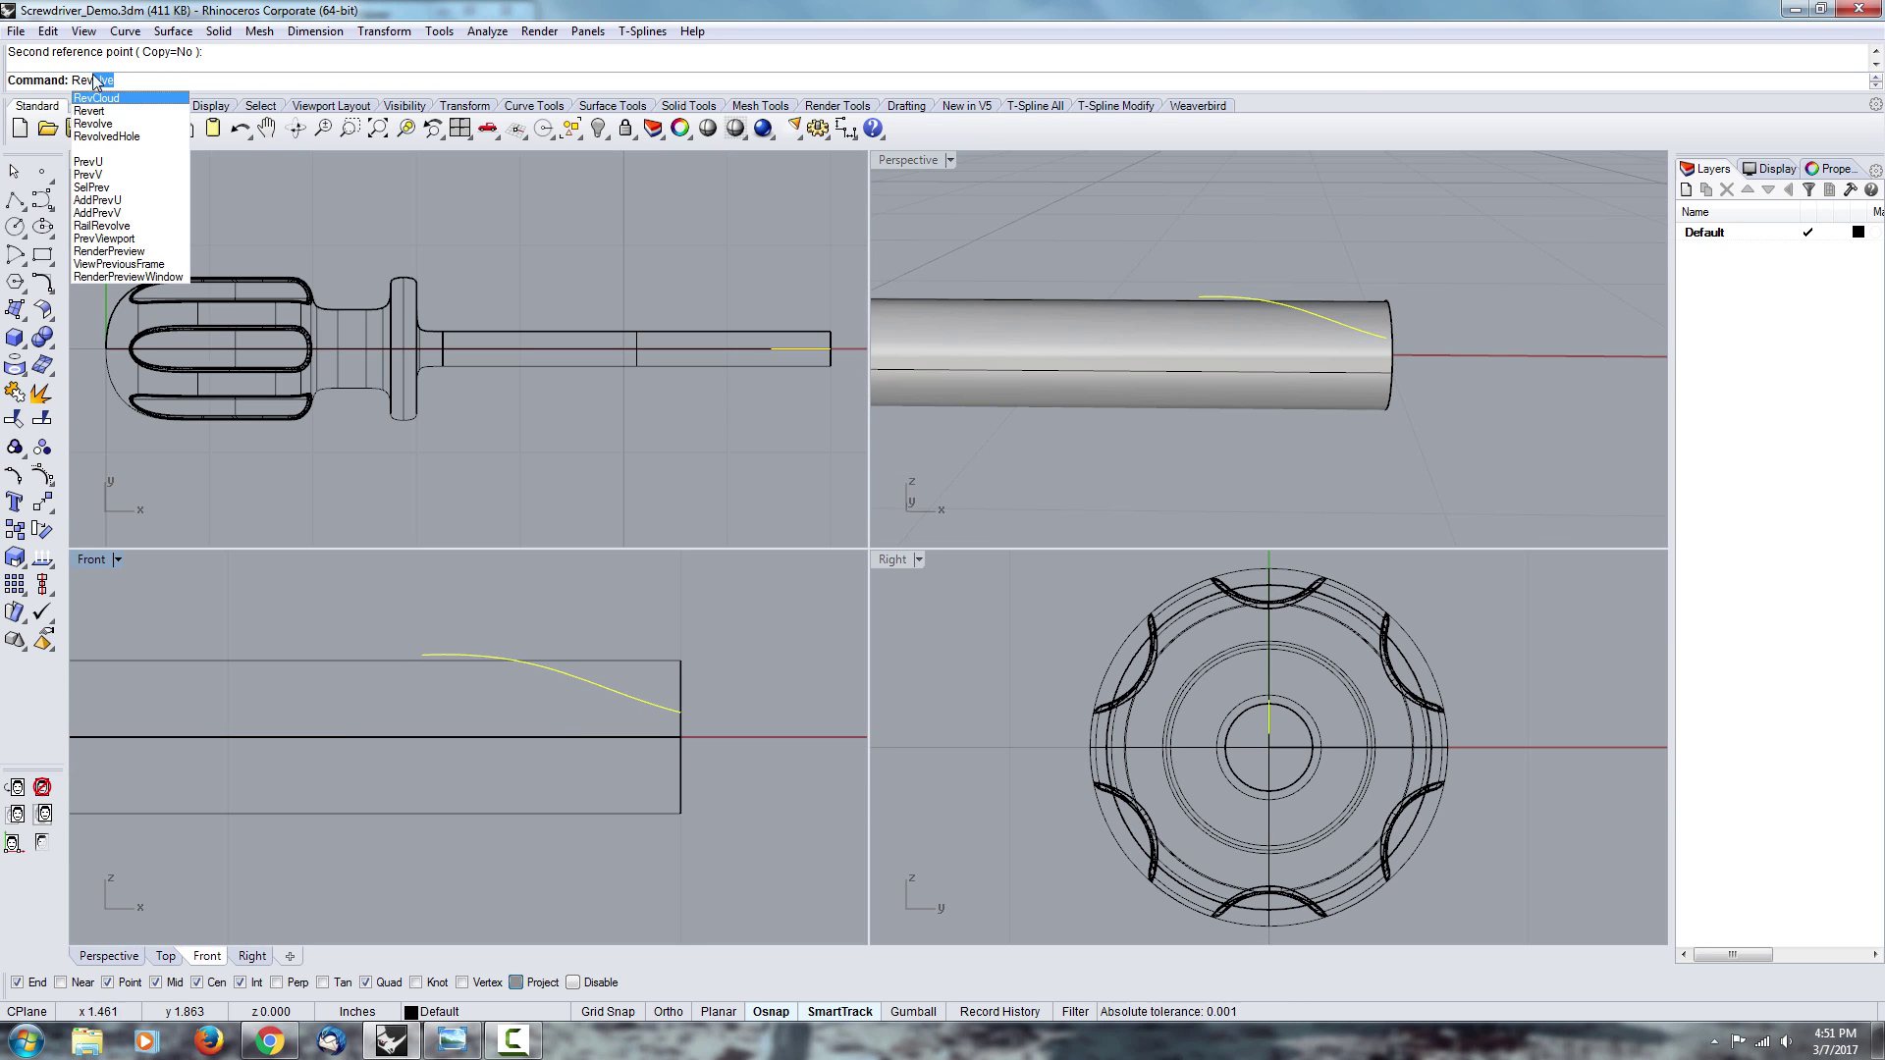
pyautogui.press('Return')
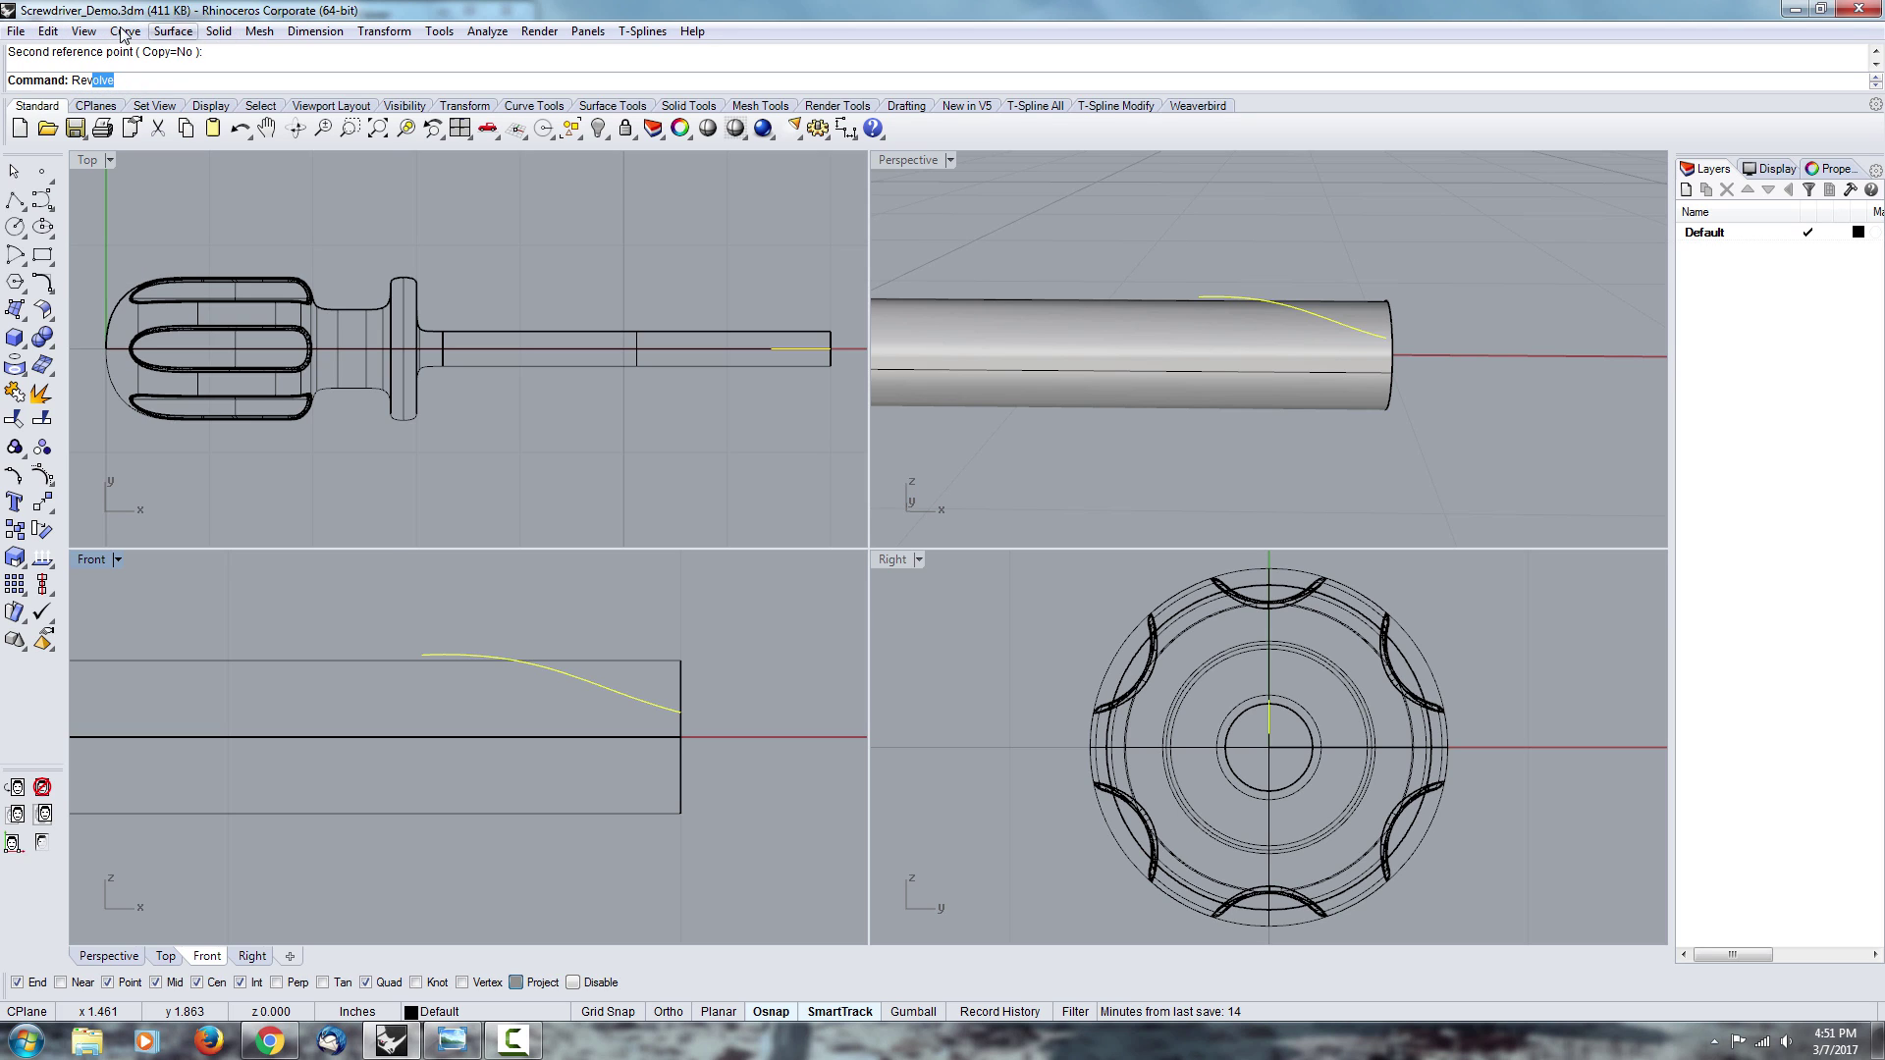
pyautogui.click(175, 32)
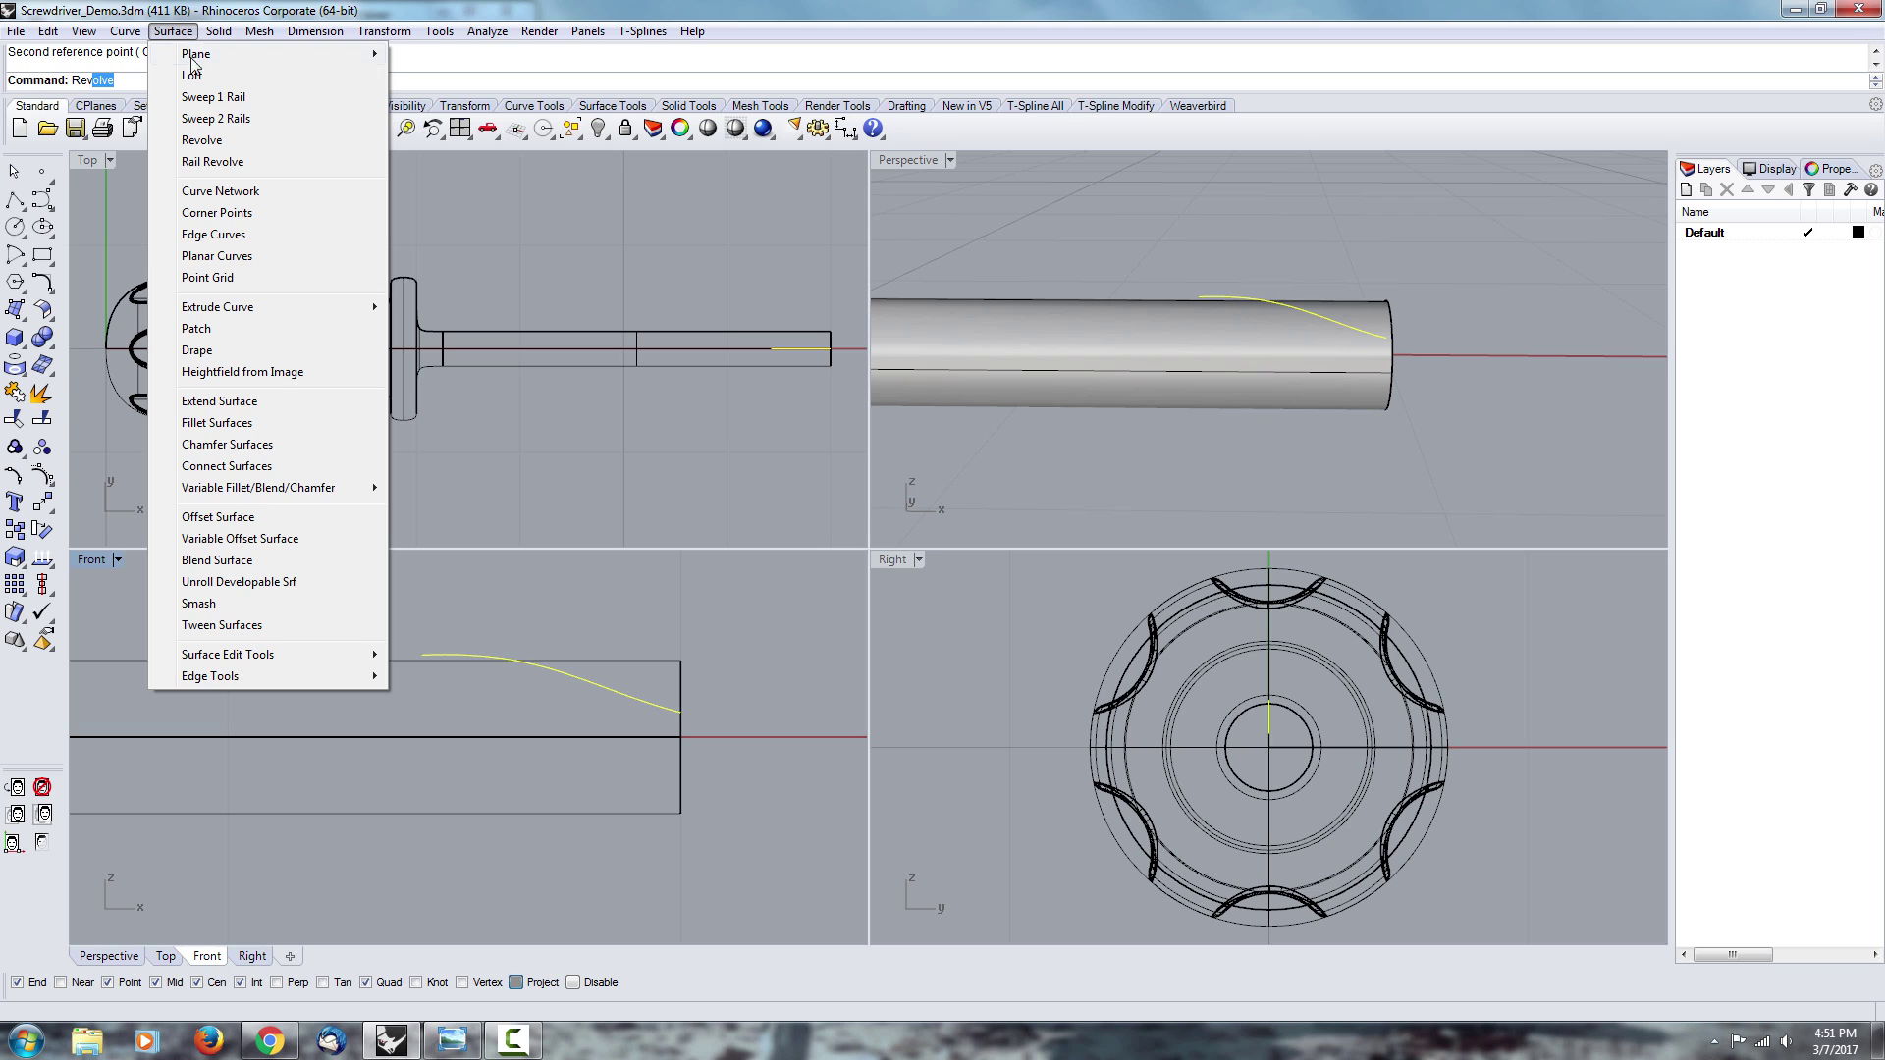
pyautogui.moveTo(218, 31)
pyautogui.click(221, 154)
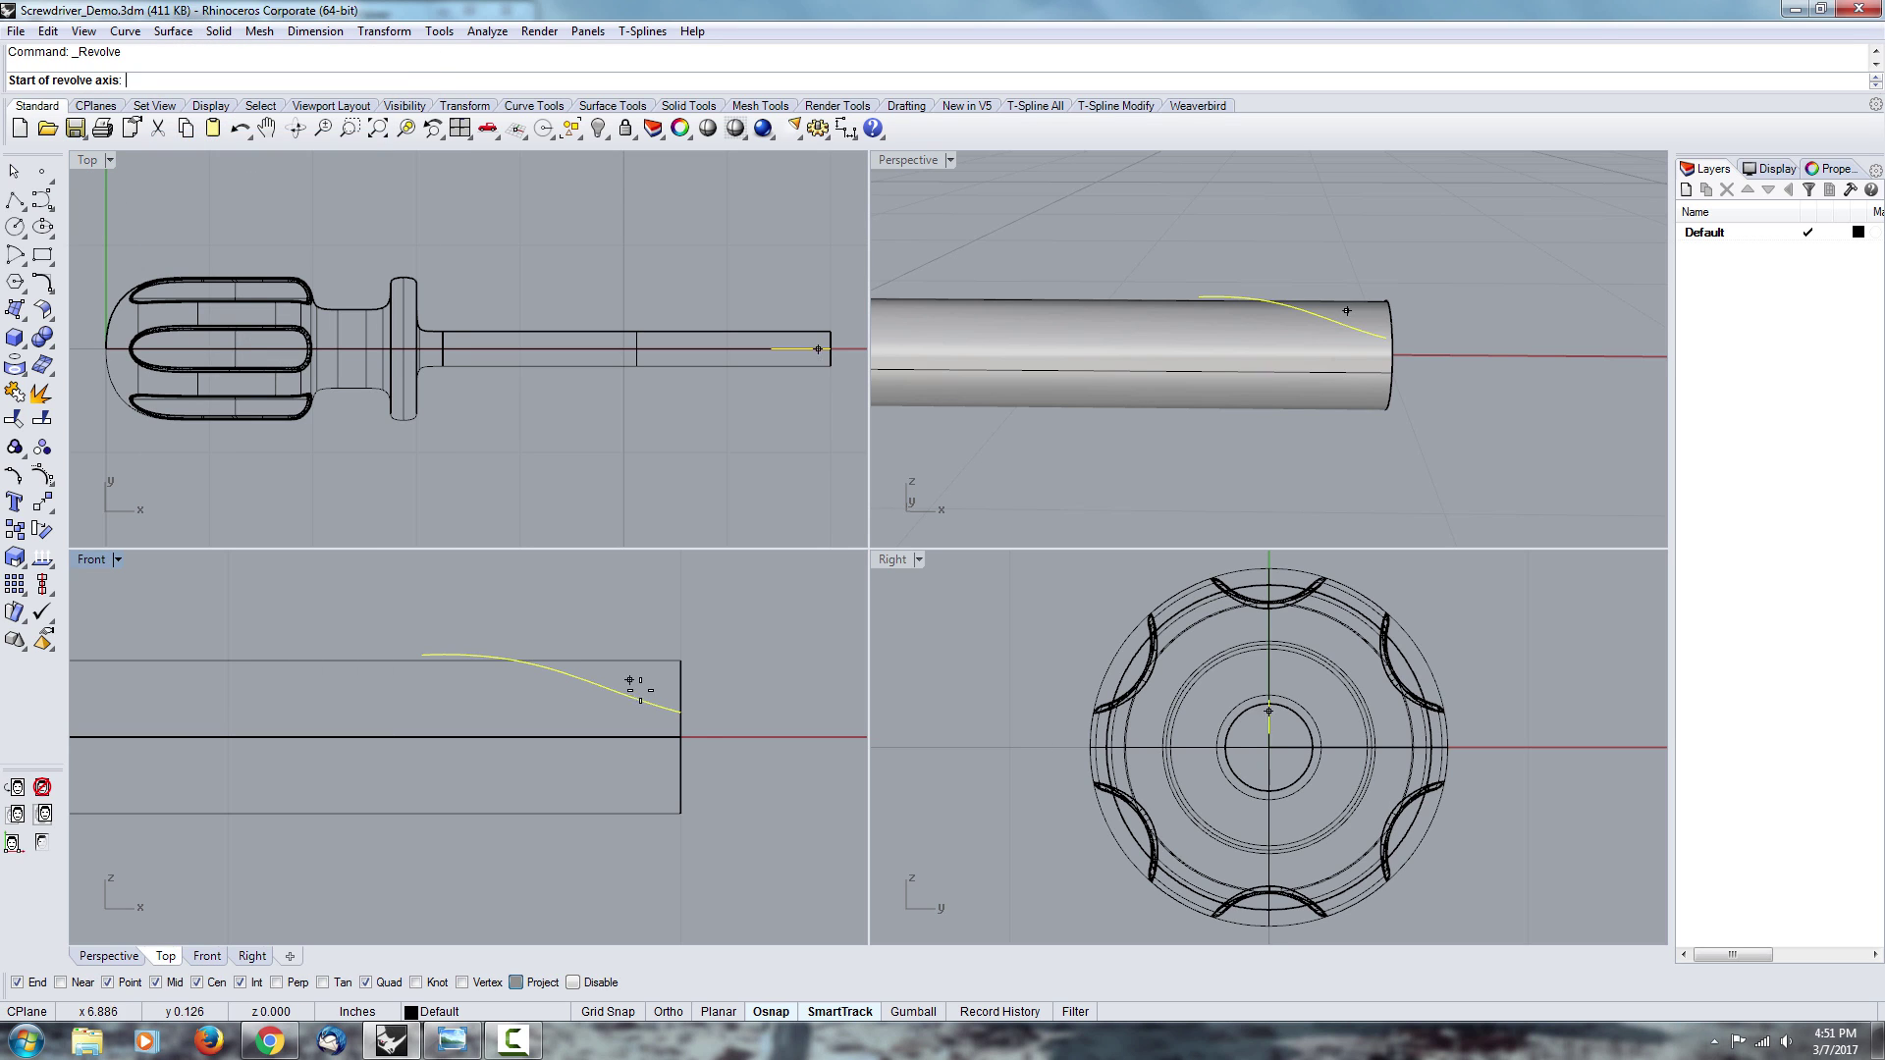
pyautogui.scroll(5, 717, 736)
pyautogui.moveTo(1462, 413)
pyautogui.mouseDown(button='right')
pyautogui.moveTo(1254, 389)
pyautogui.moveTo(1267, 400)
pyautogui.mouseUp(button='right')
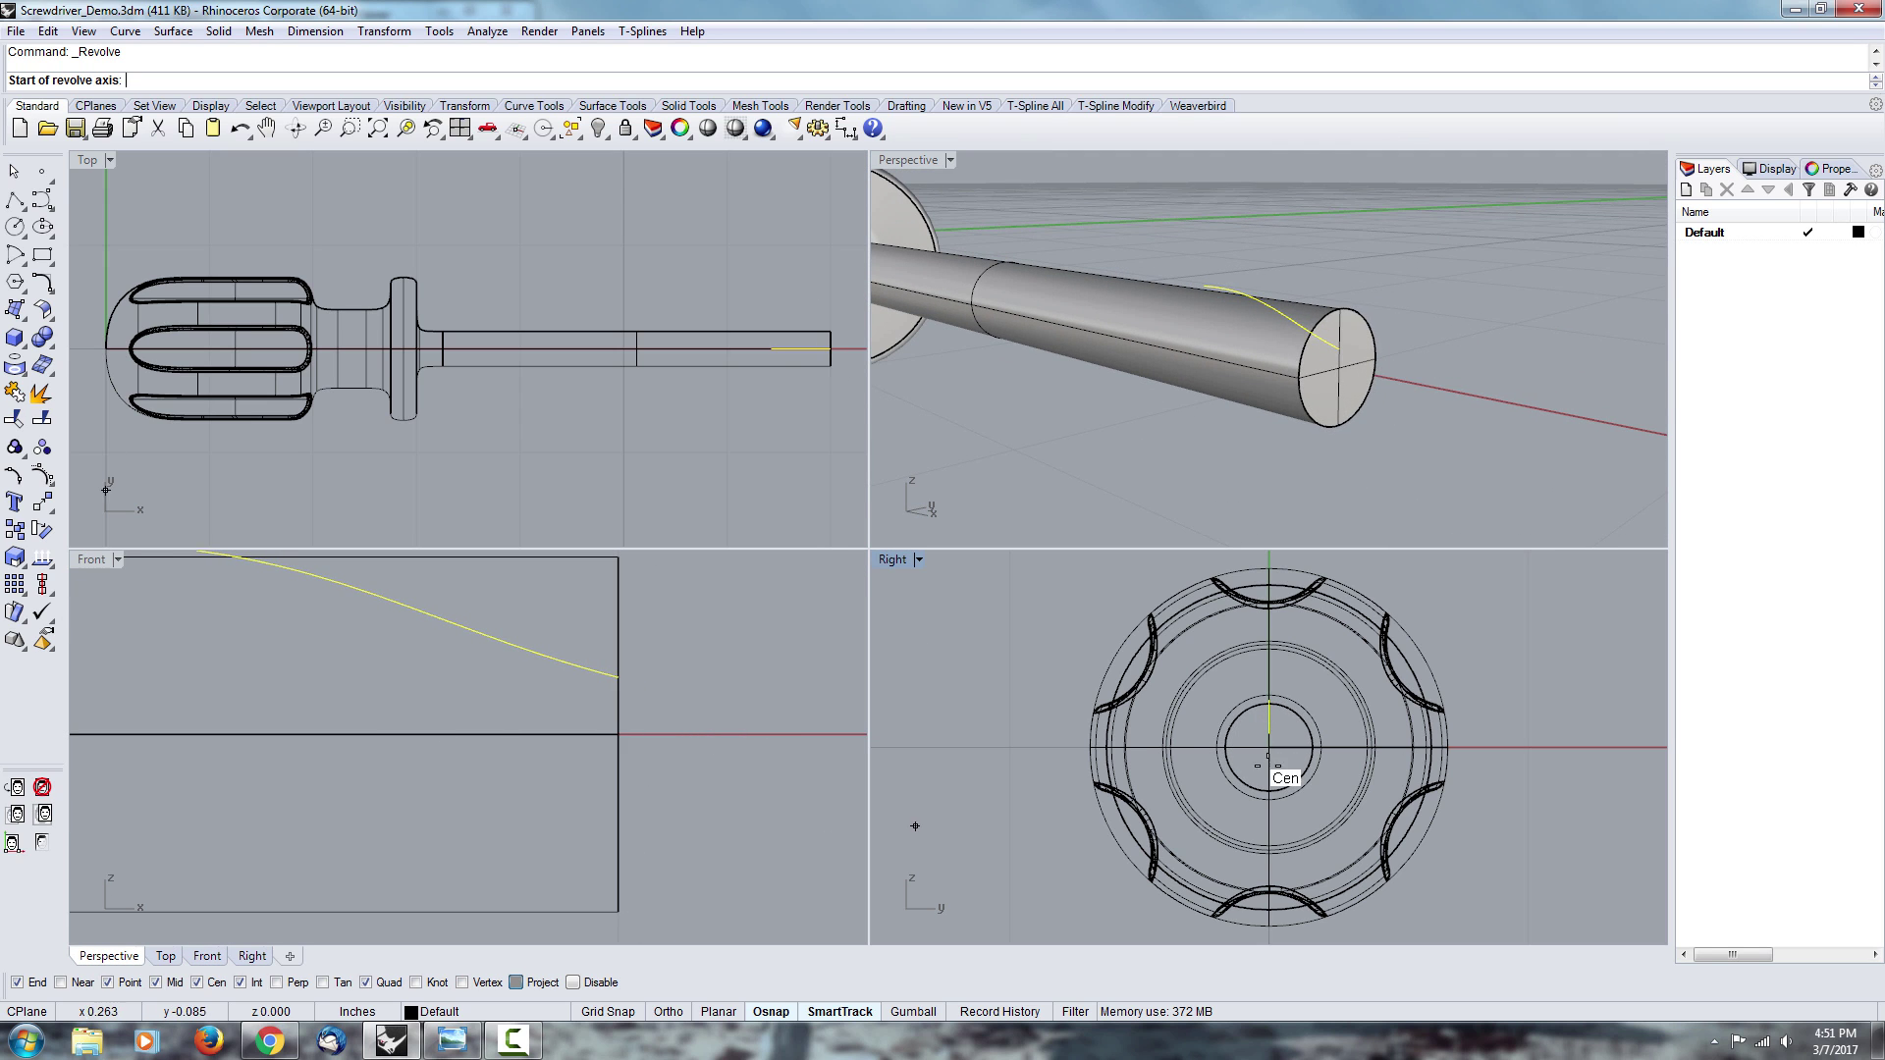
pyautogui.scroll(5, 1207, 688)
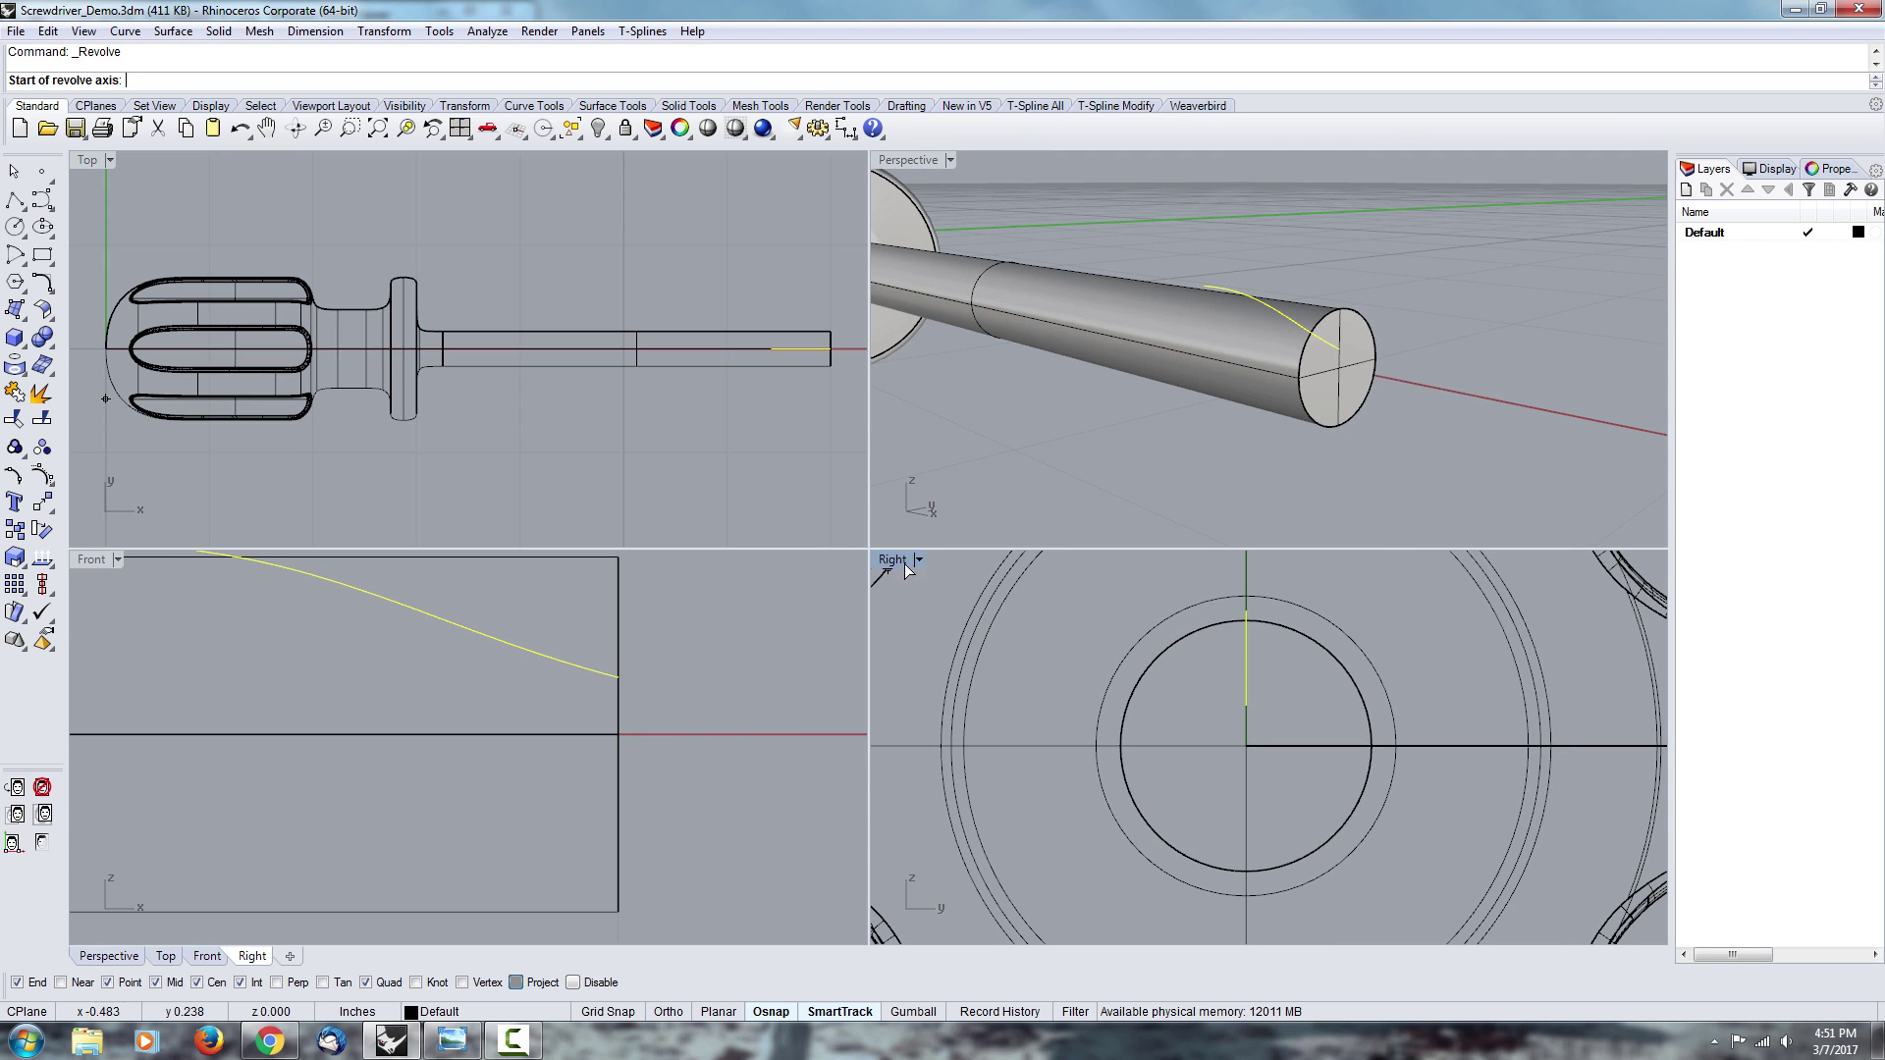
pyautogui.scroll(-3, 1207, 700)
pyautogui.click(1230, 727)
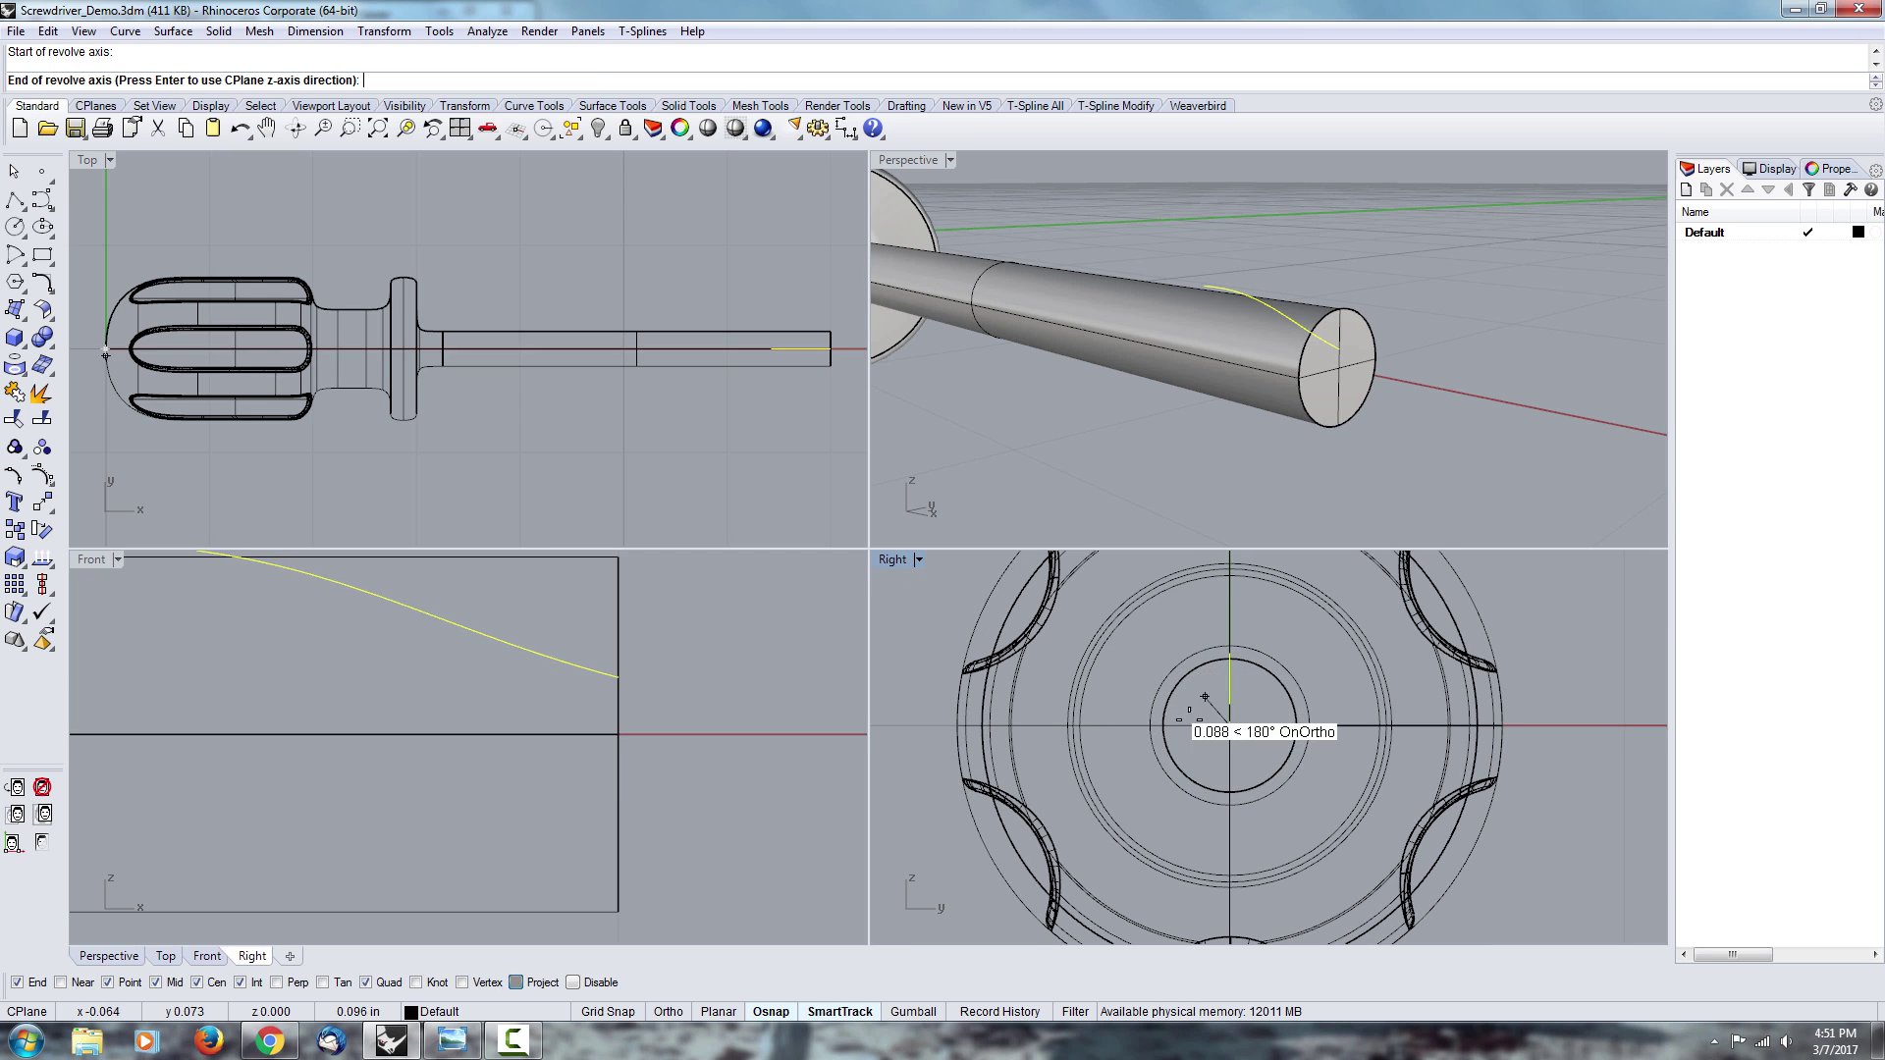
pyautogui.scroll(-3, 1230, 751)
pyautogui.scroll(-3, 737, 694)
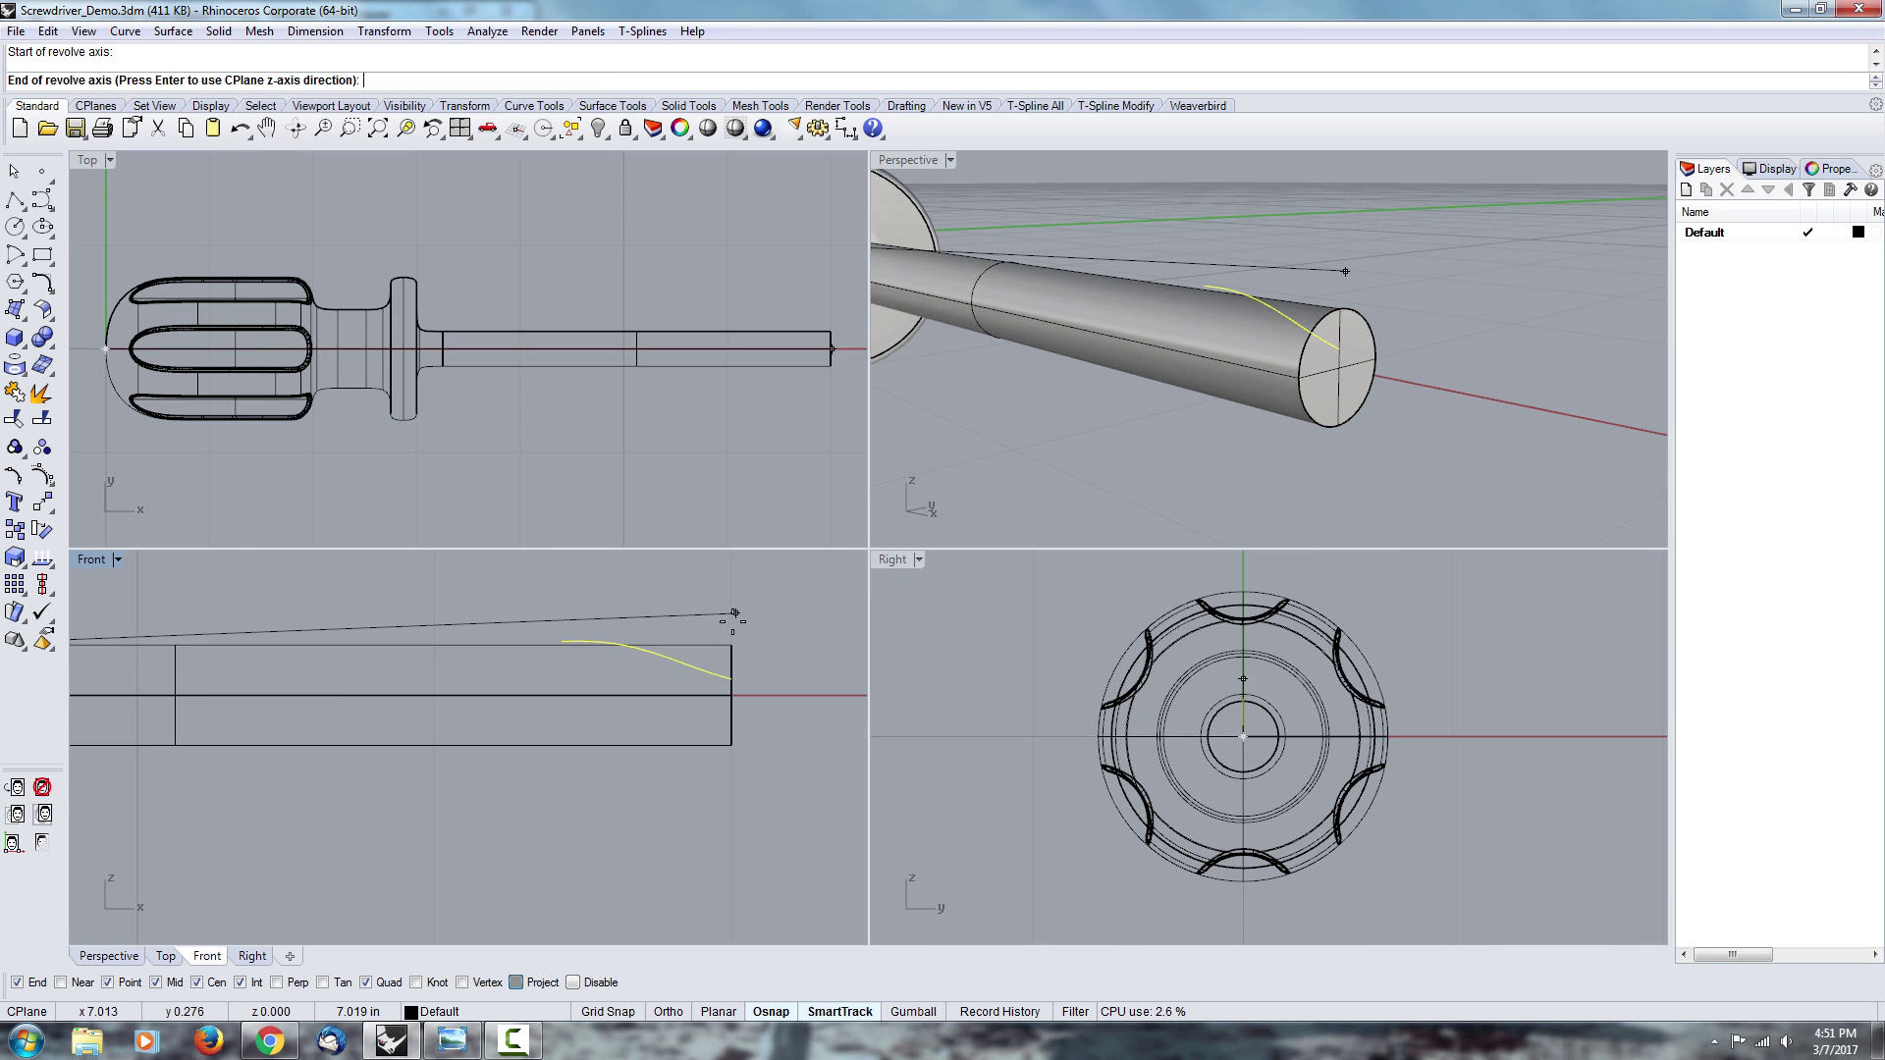
pyautogui.scroll(-2, 781, 616)
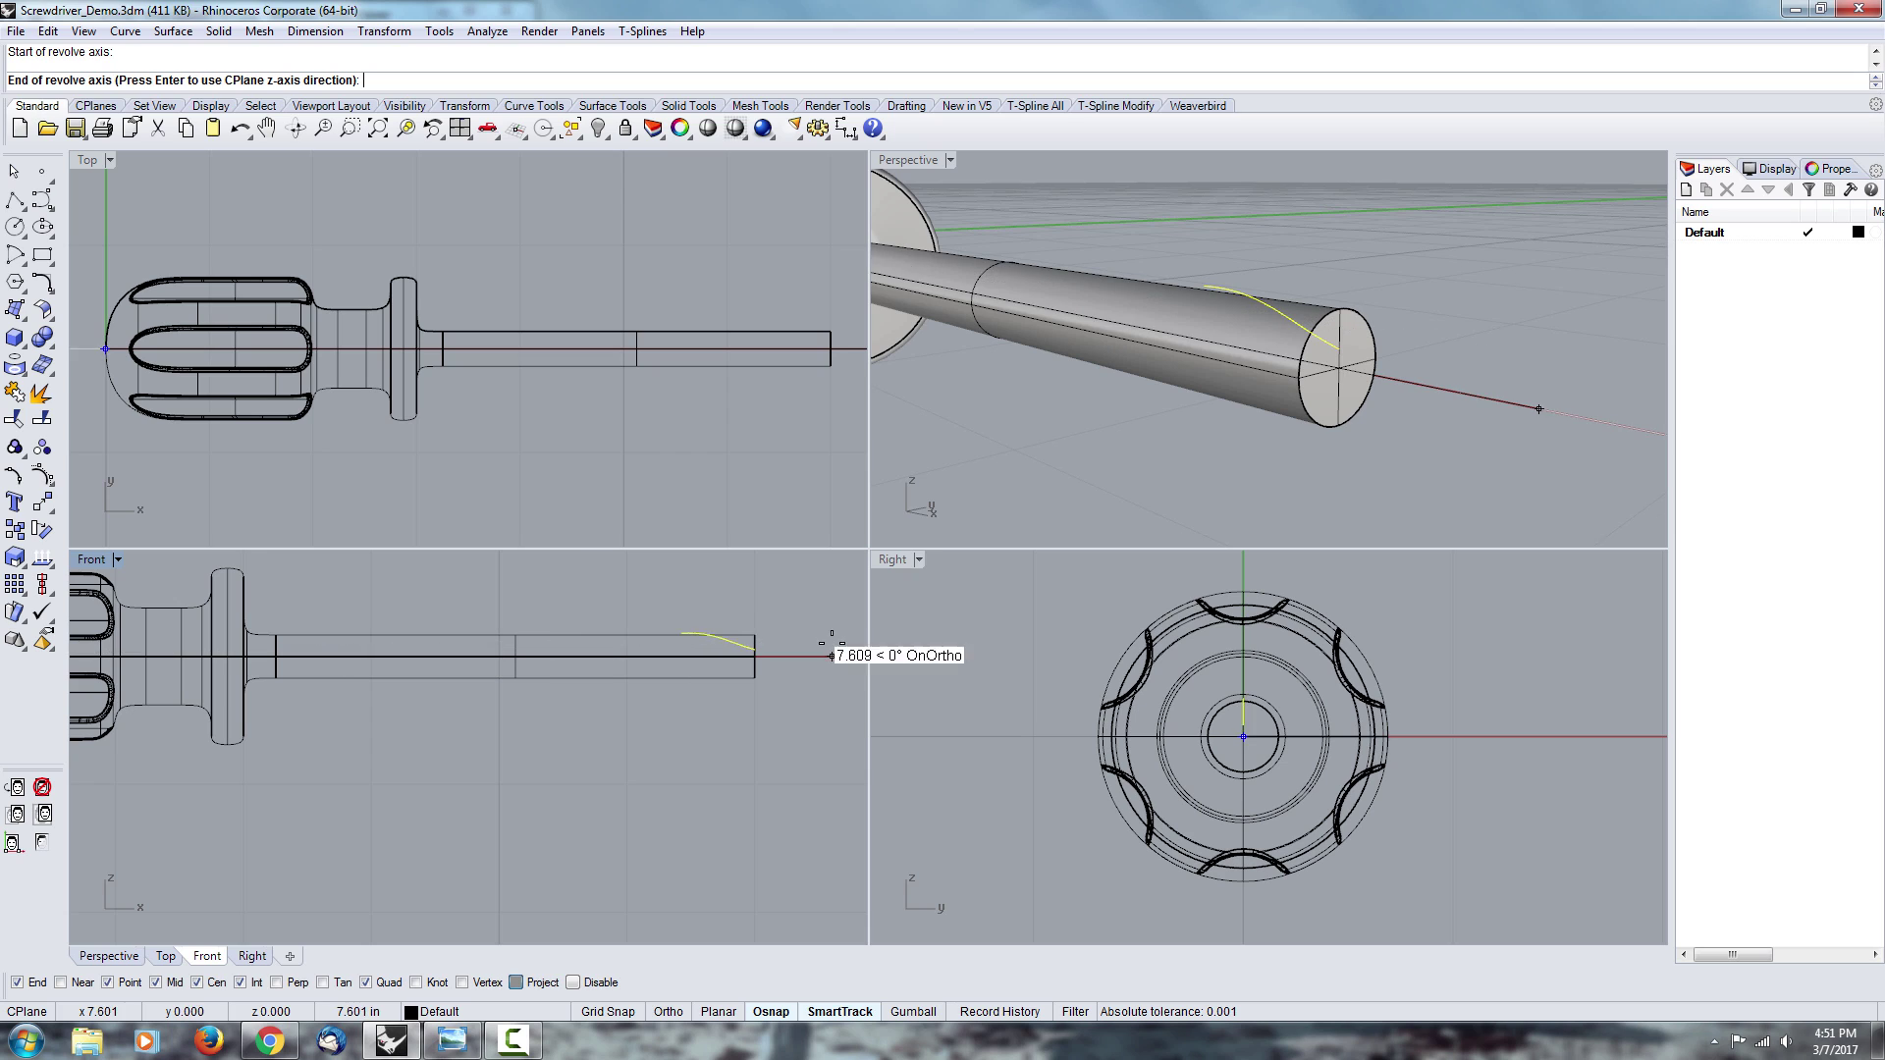
pyautogui.click(839, 641)
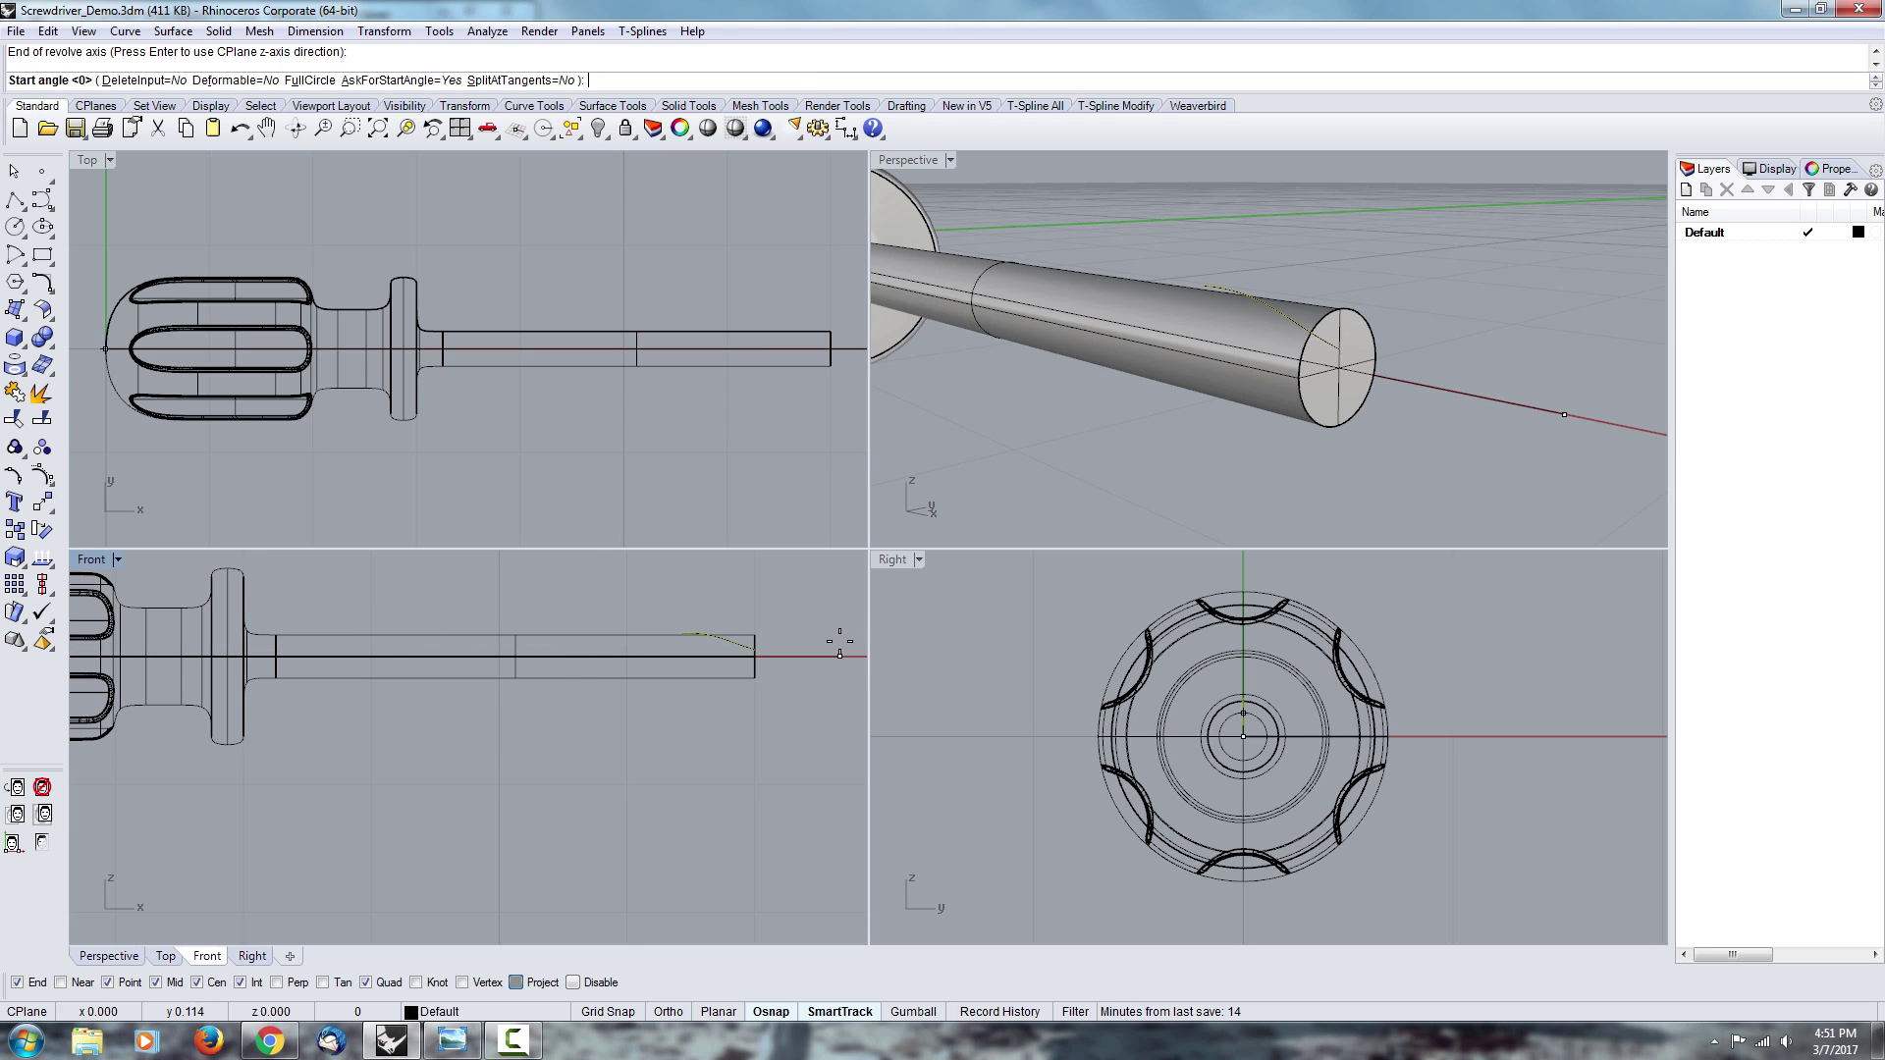
pyautogui.press('Return')
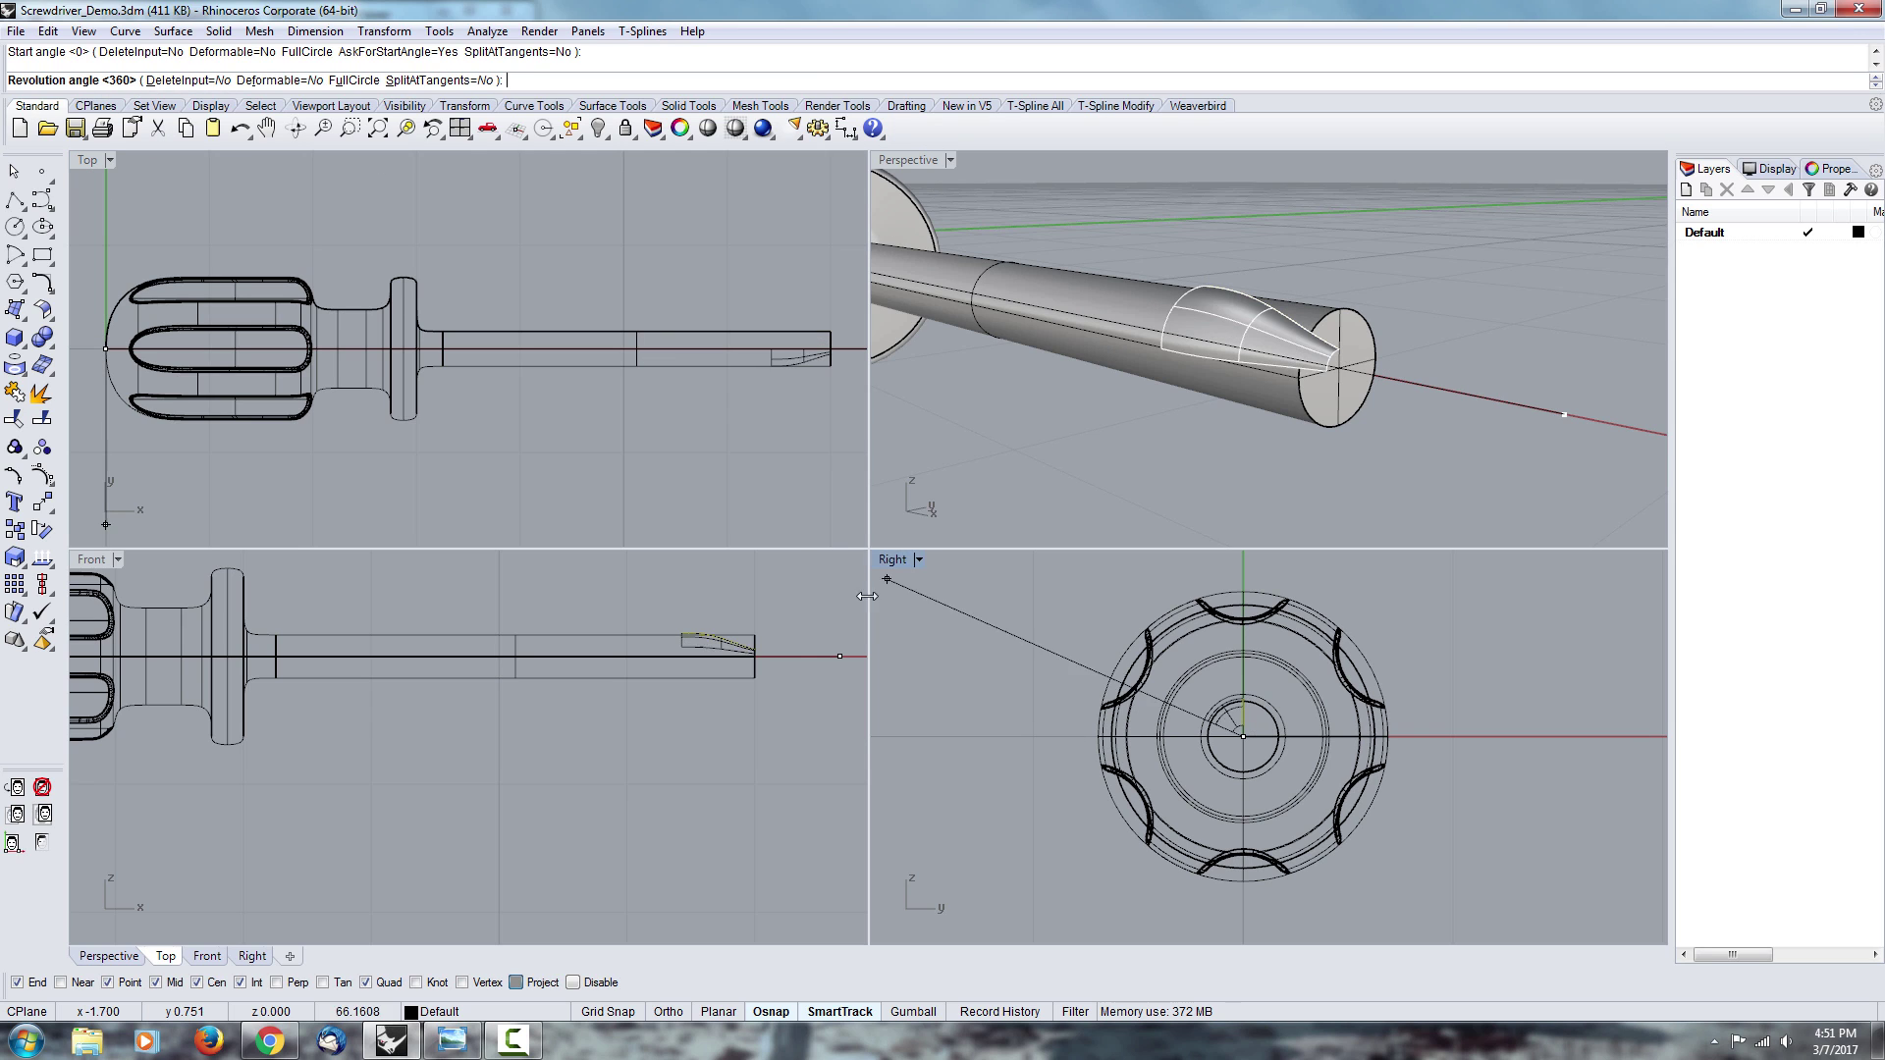
pyautogui.press('Return')
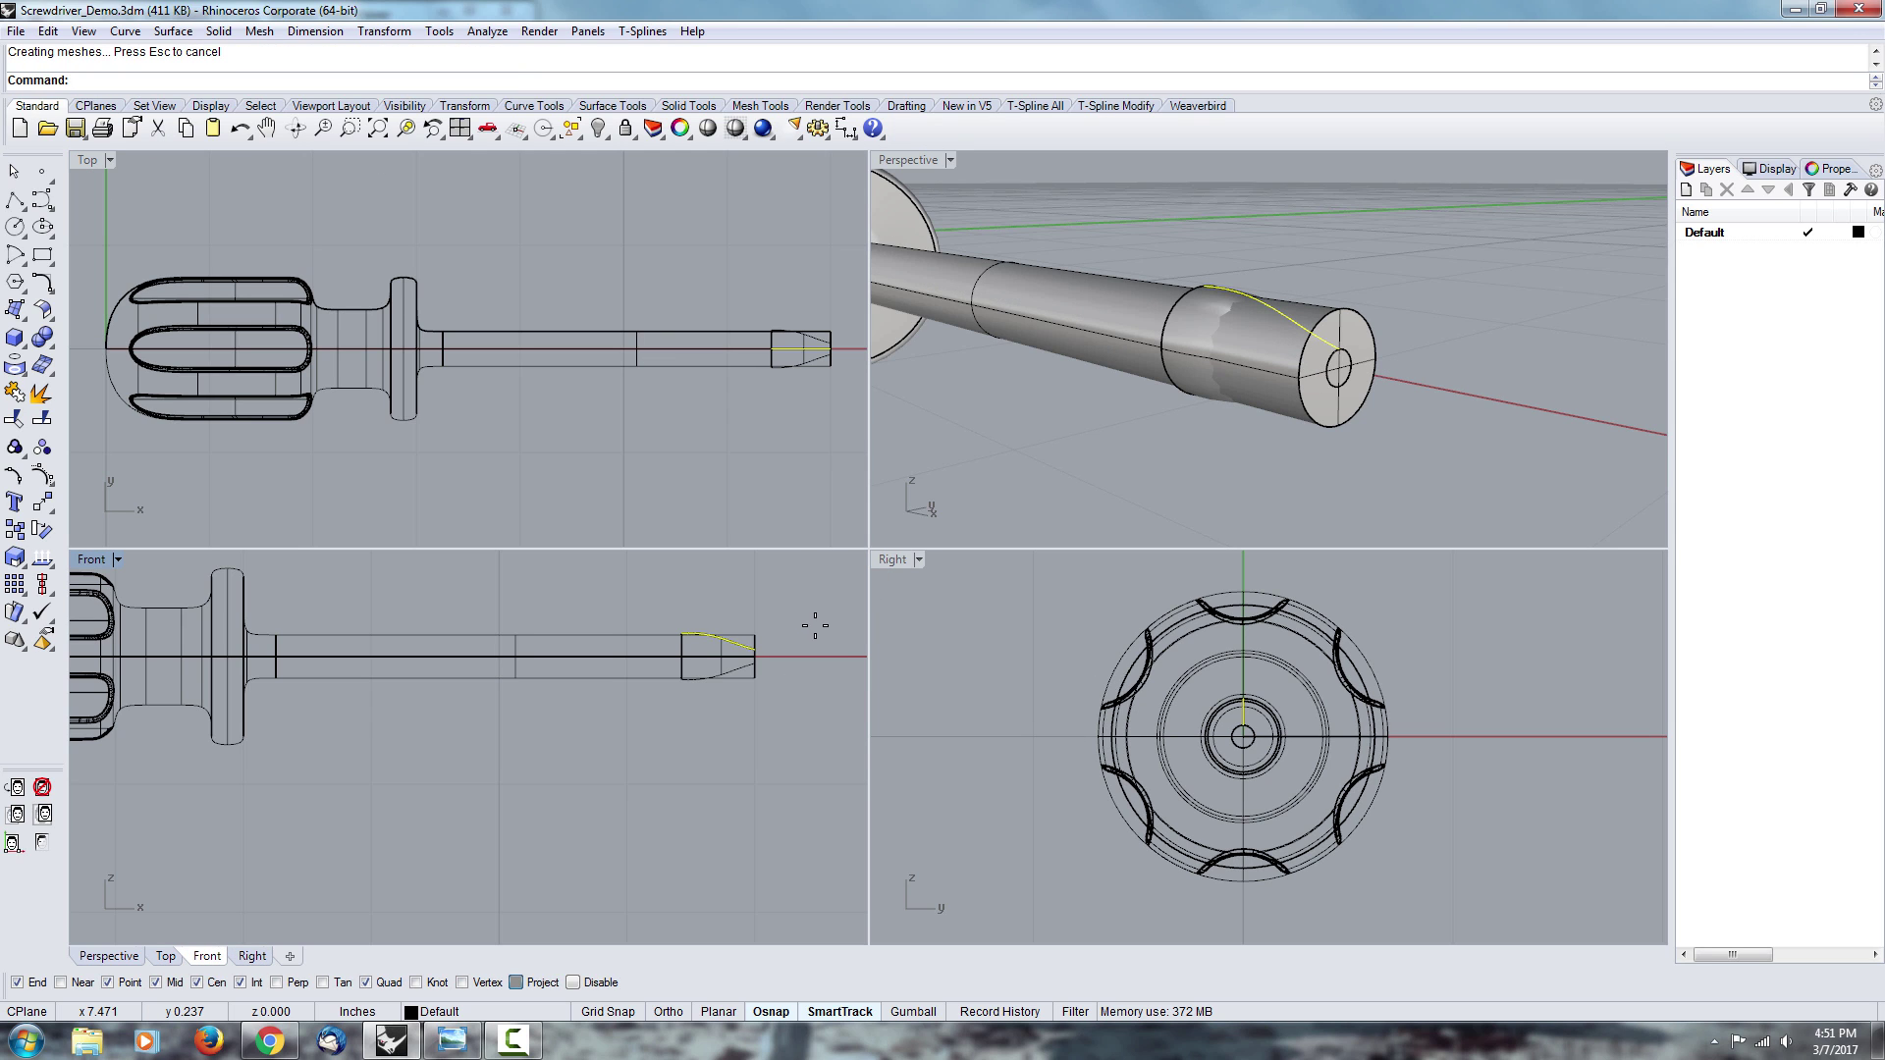
# - Trim away the part of the shaft's end that lies outside the revolved tip surface
pyautogui.moveTo(1368, 377); pyautogui.dragTo(1458, 423, button='right')
pyautogui.click(1458, 423)
pyautogui.scroll(4, 1236, 328)
pyautogui.click(1234, 274)
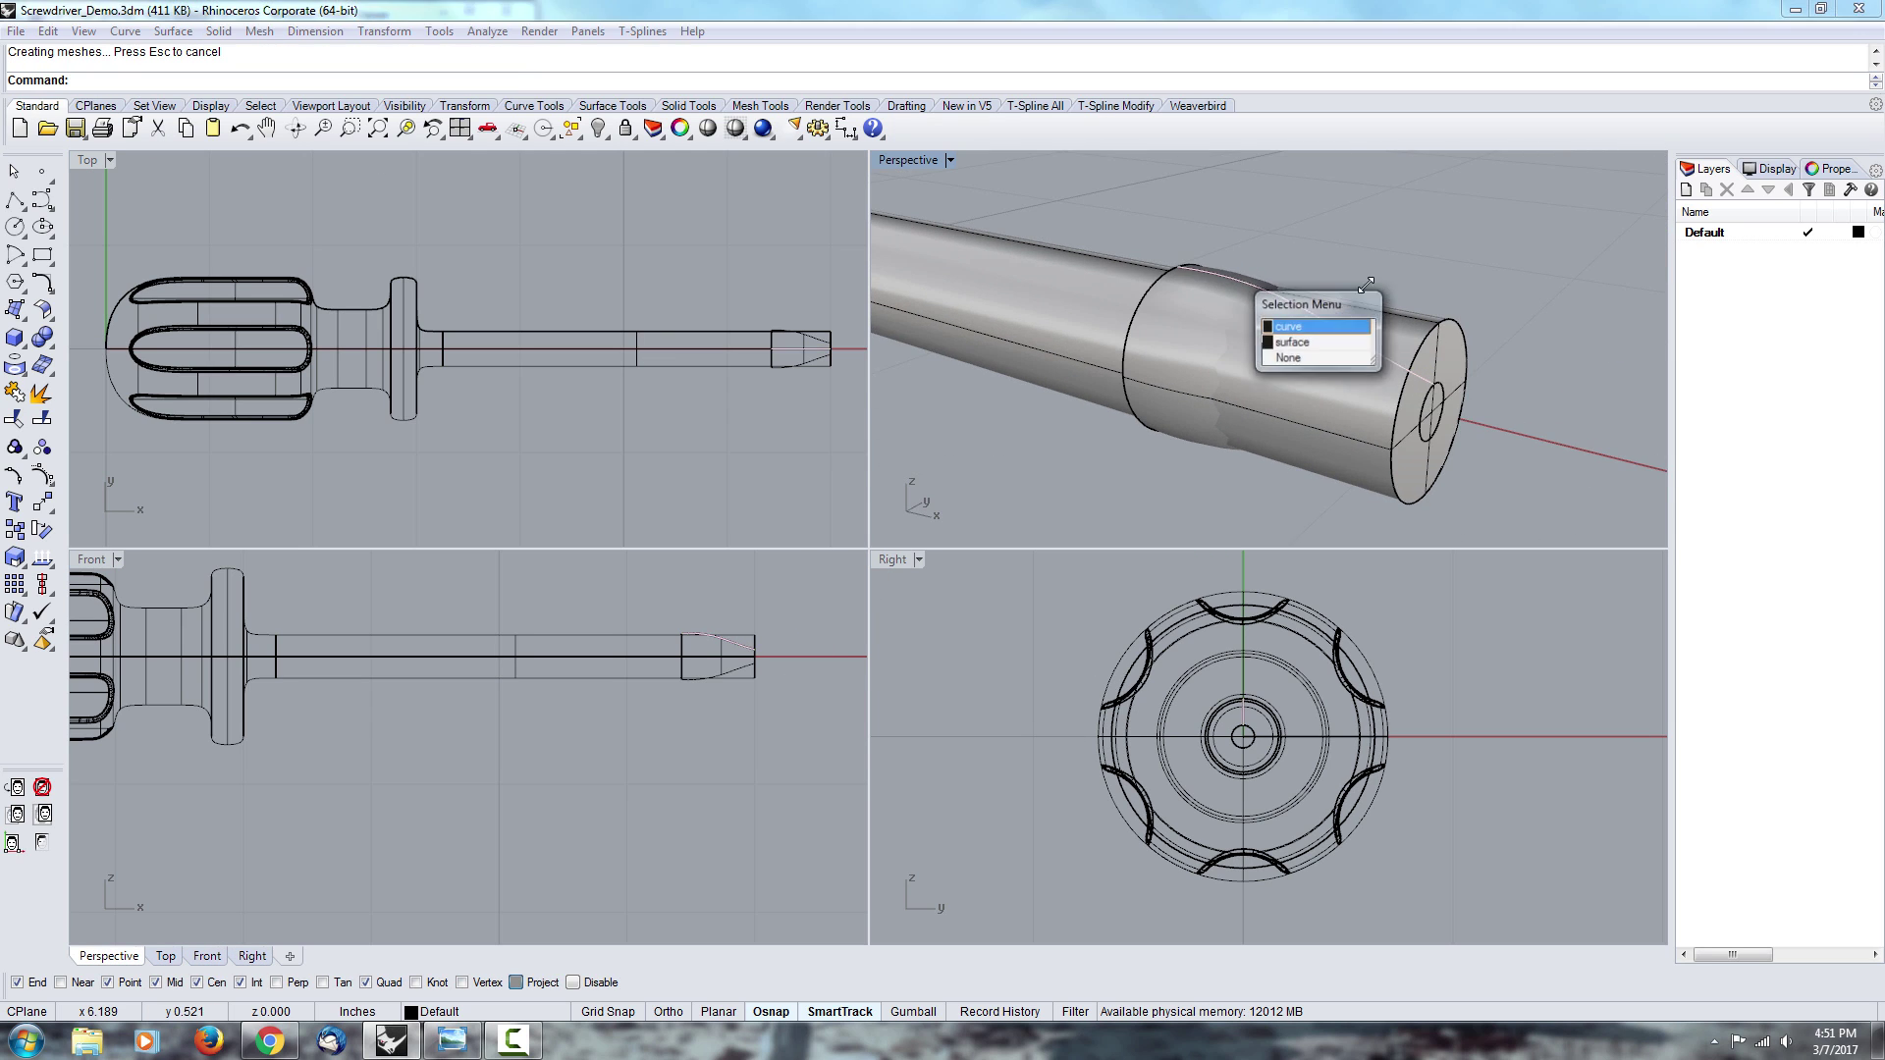
pyautogui.click(1350, 342)
pyautogui.click(1353, 349)
pyautogui.moveTo(1353, 349); pyautogui.dragTo(1424, 432, button='right')
pyautogui.moveTo(716, 702); pyautogui.dragTo(656, 720, button='right')
pyautogui.scroll(8, 656, 720)
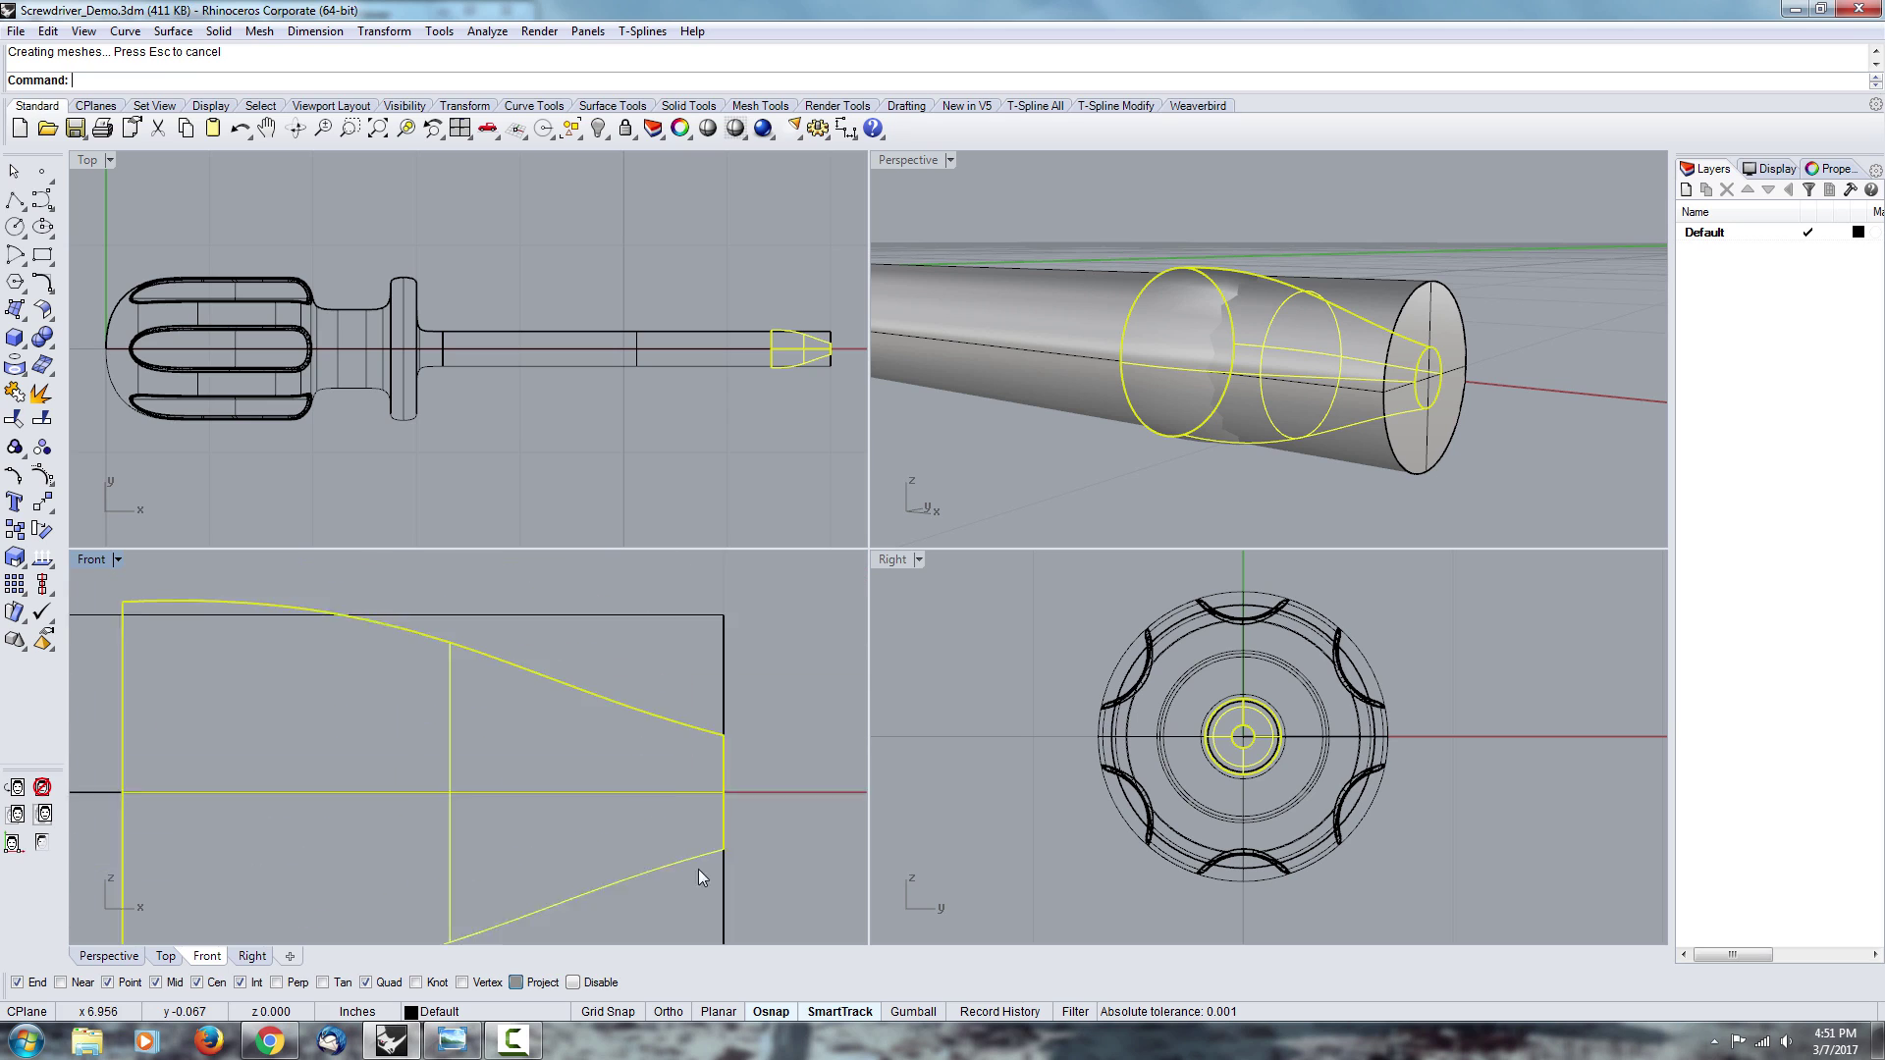
pyautogui.moveTo(1229, 345); pyautogui.dragTo(1270, 364, button='right')
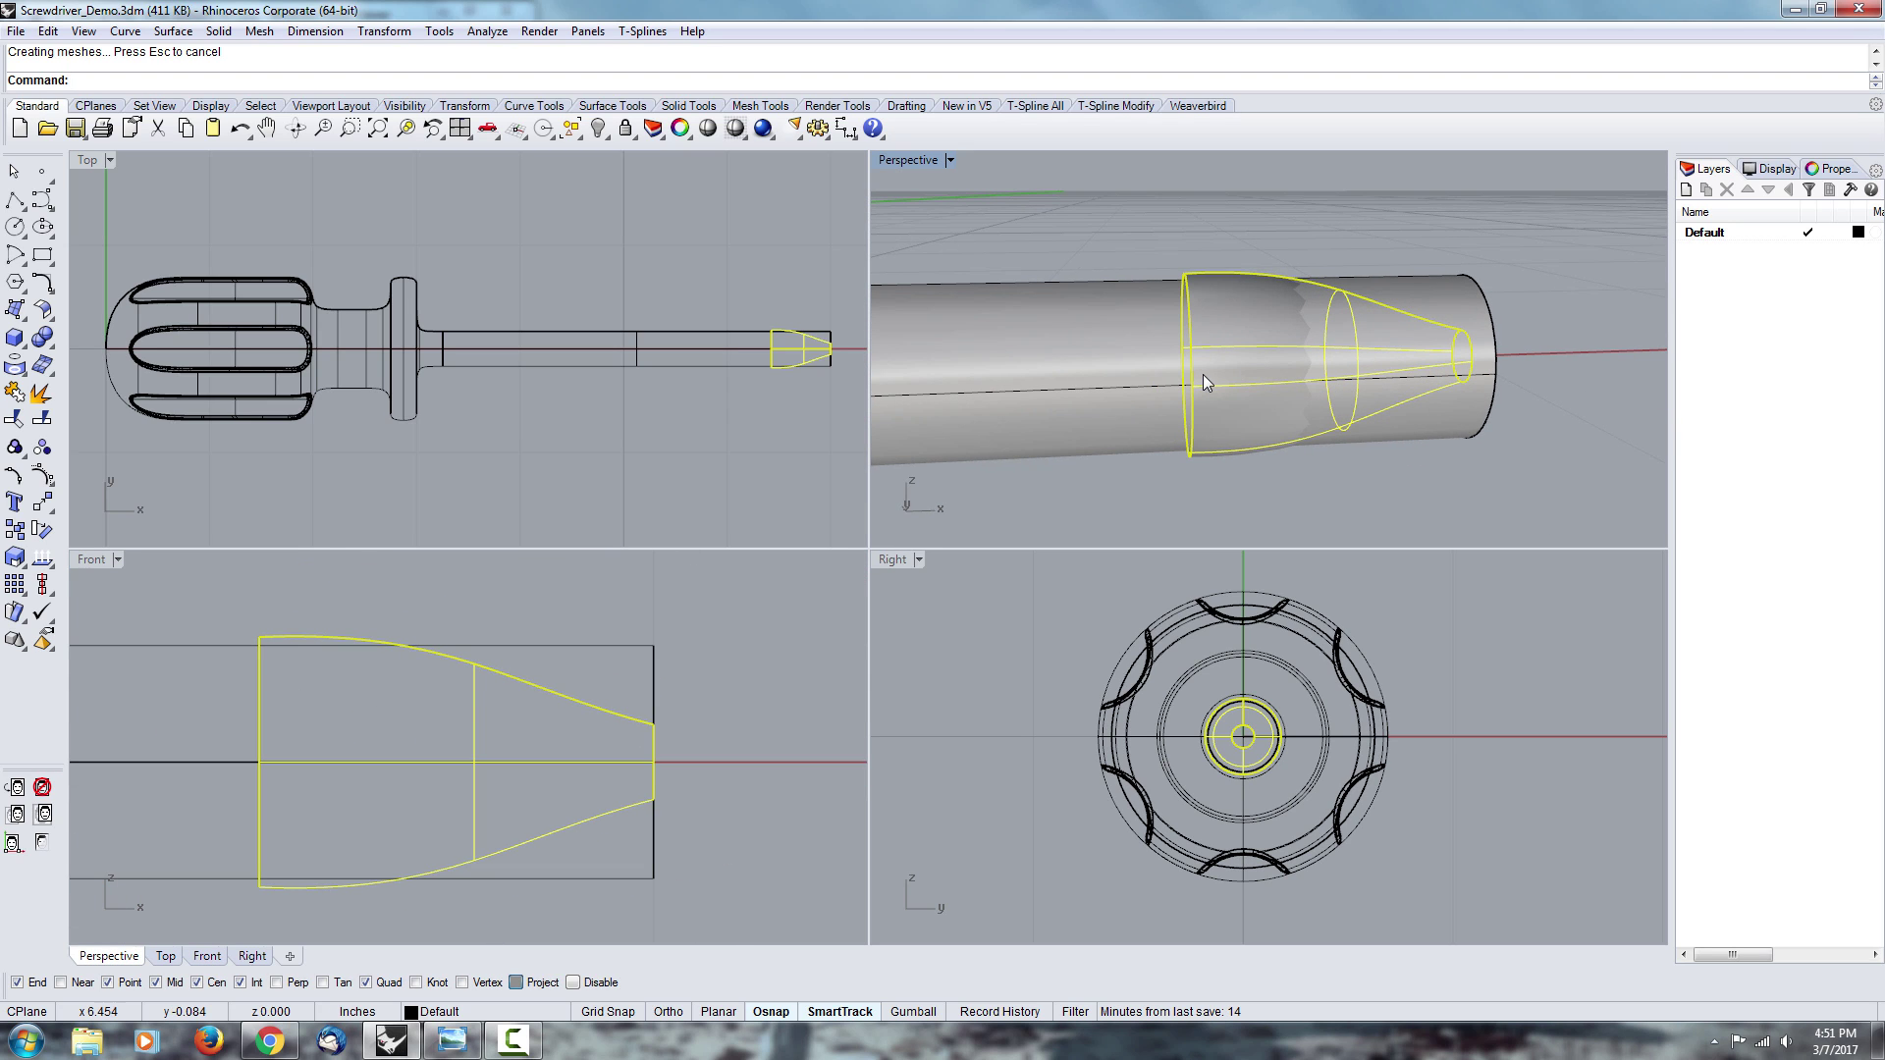
pyautogui.write('Trm')
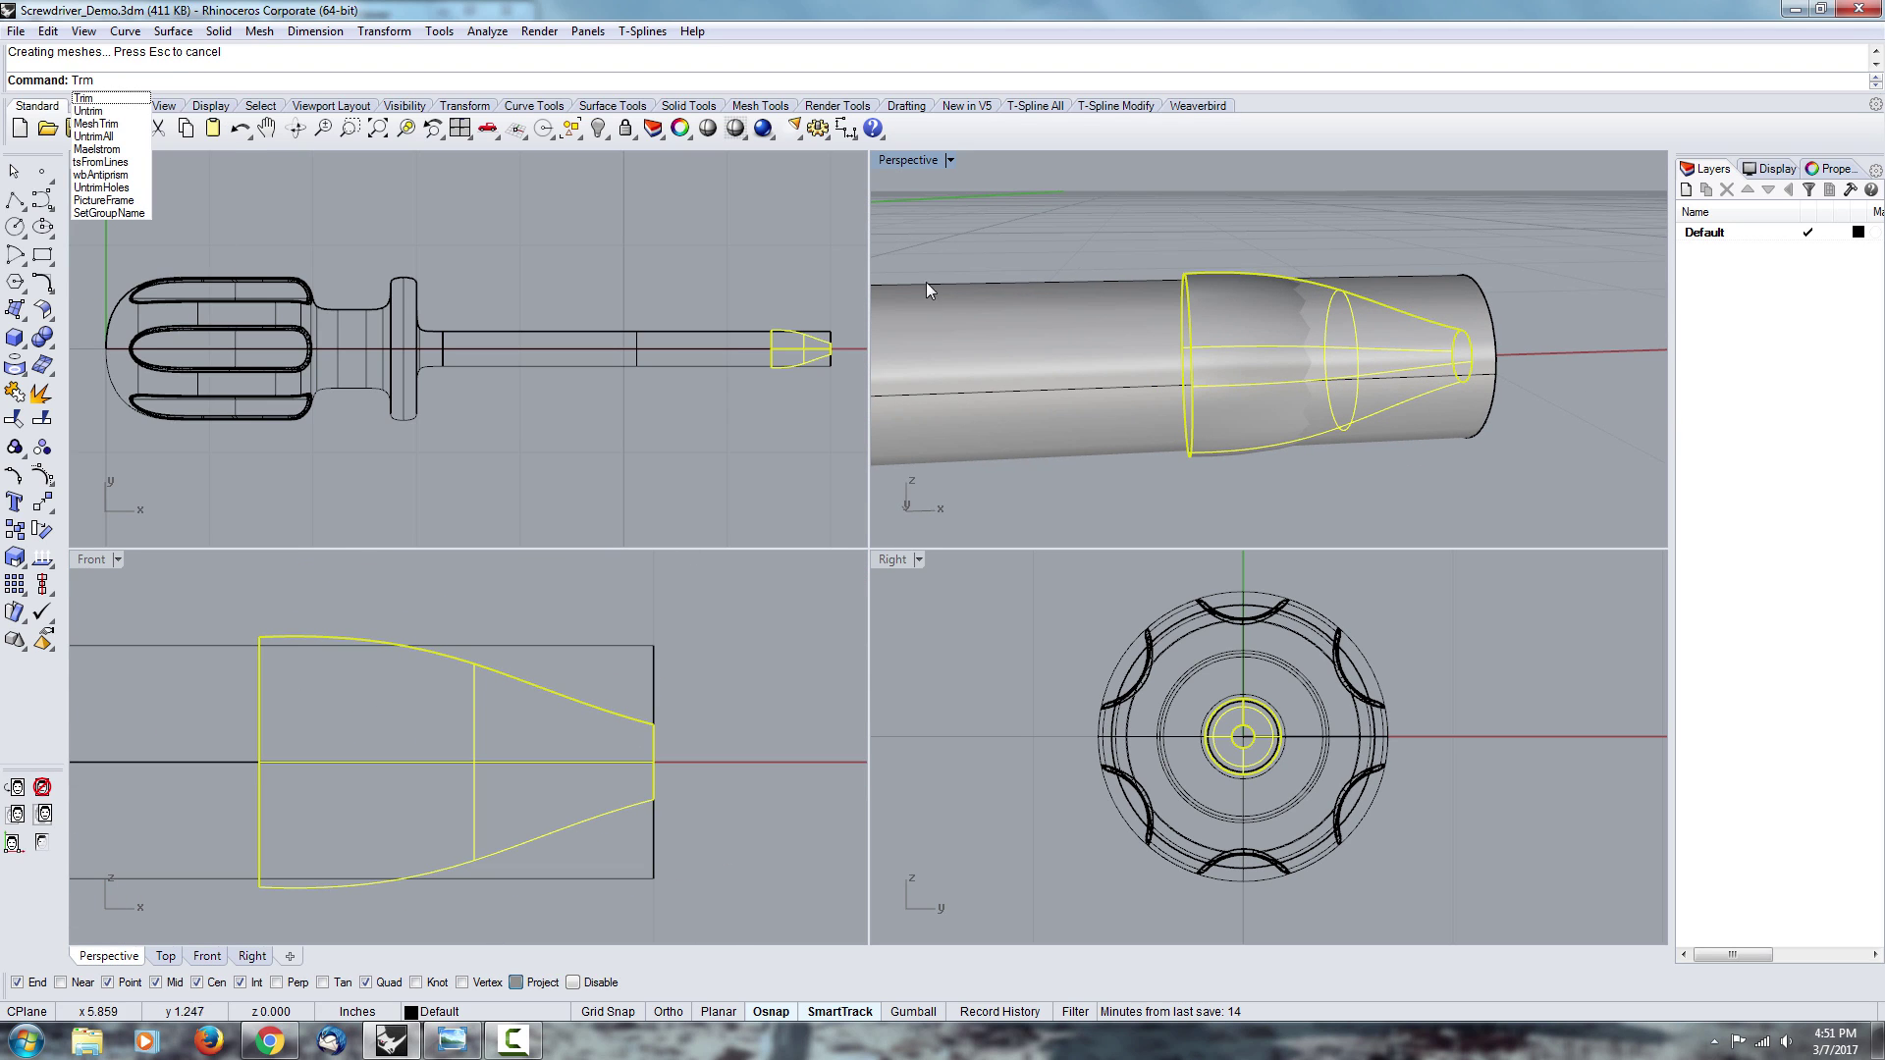
pyautogui.click(108, 106)
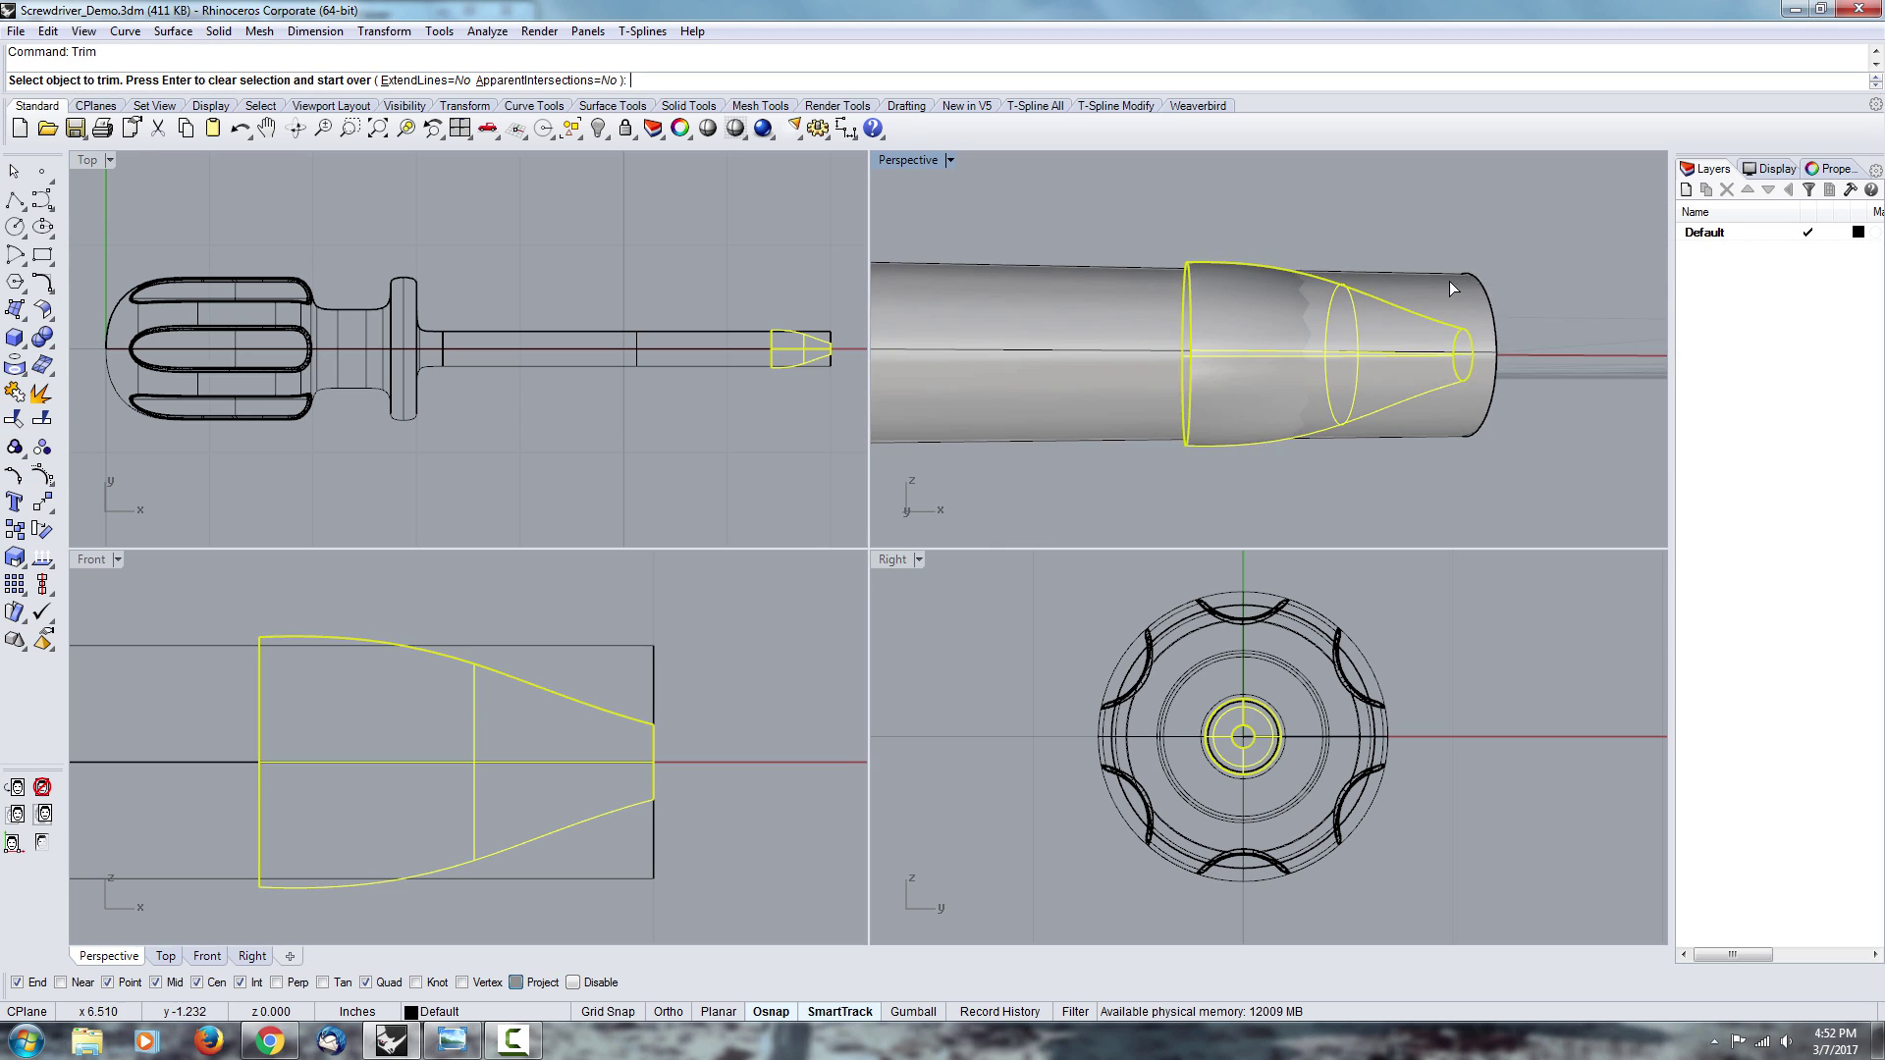
pyautogui.click(1456, 395)
pyautogui.moveTo(1455, 394); pyautogui.dragTo(1401, 240, button='right')
pyautogui.press('Return')
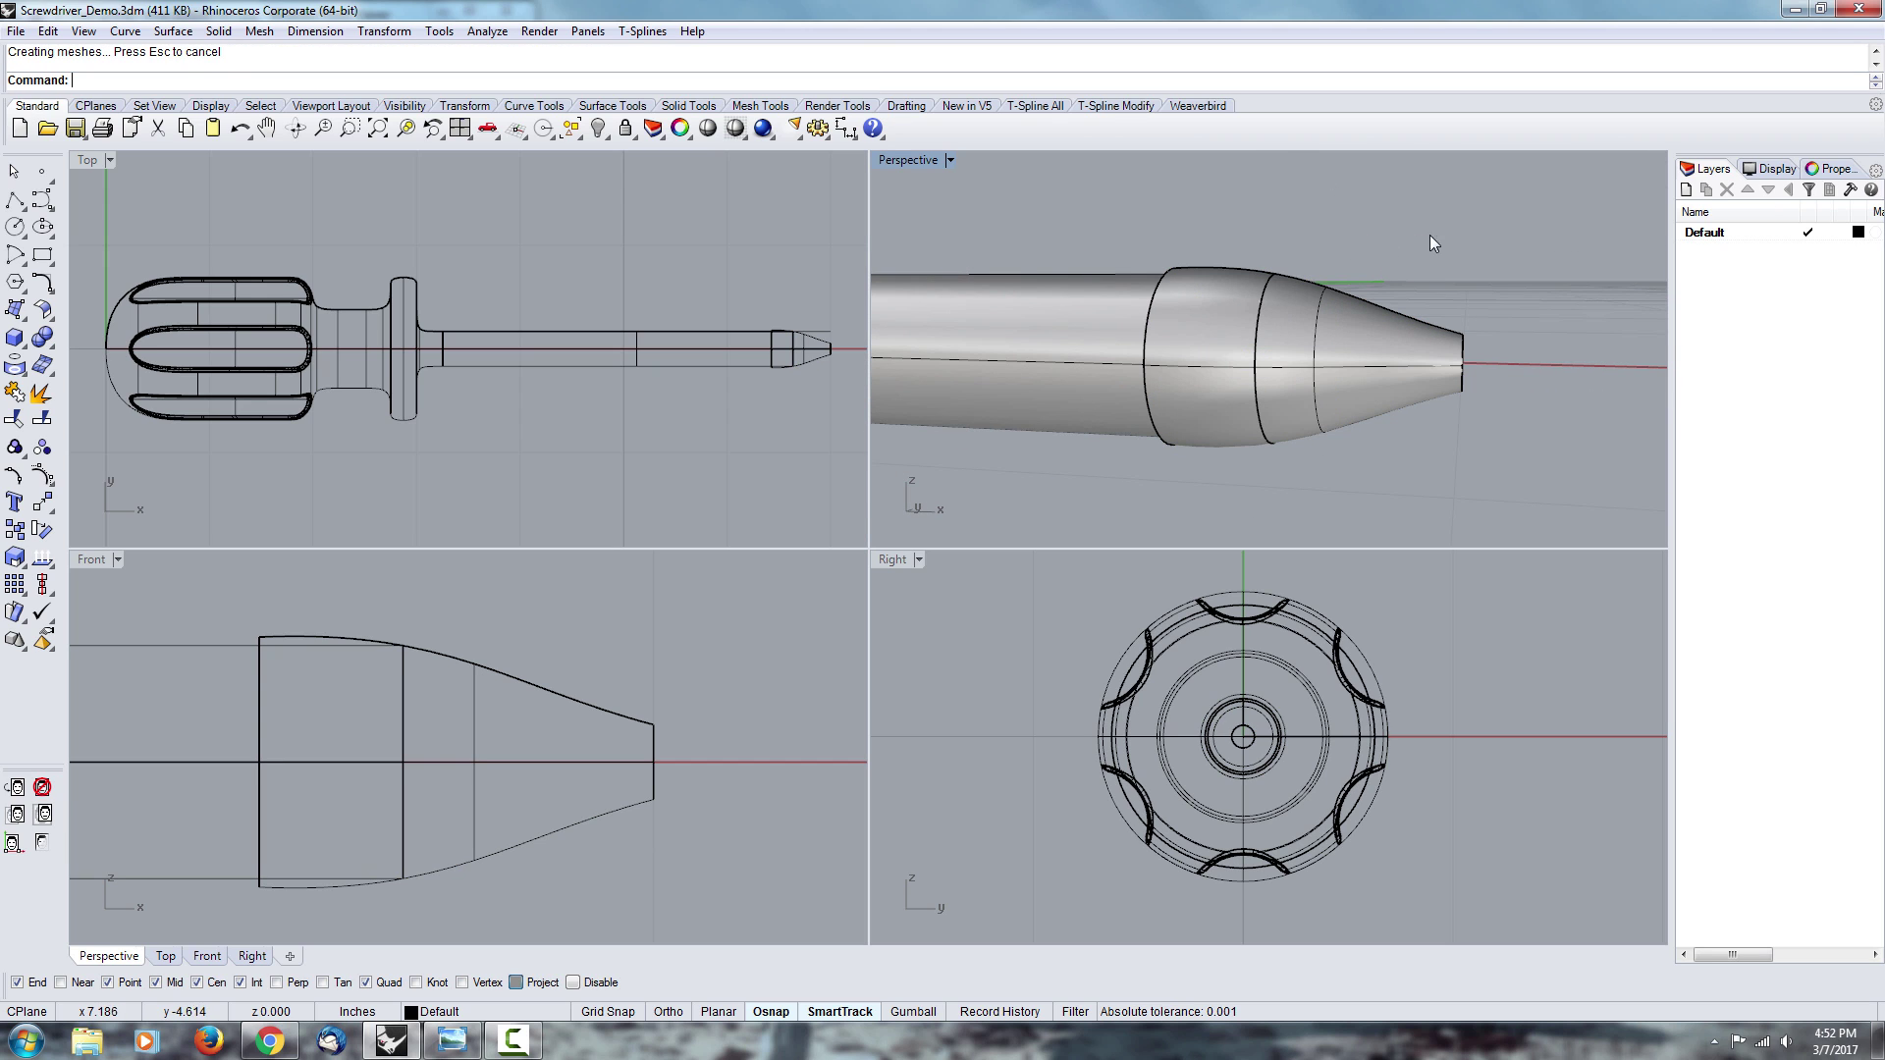
# - Trim off the revolved surface's excess outside the shaft, using the screwdriver body as cutter, and check the tip against the reference photo
pyautogui.click(1080, 332)
pyautogui.moveTo(1170, 310); pyautogui.dragTo(1168, 282, button='right')
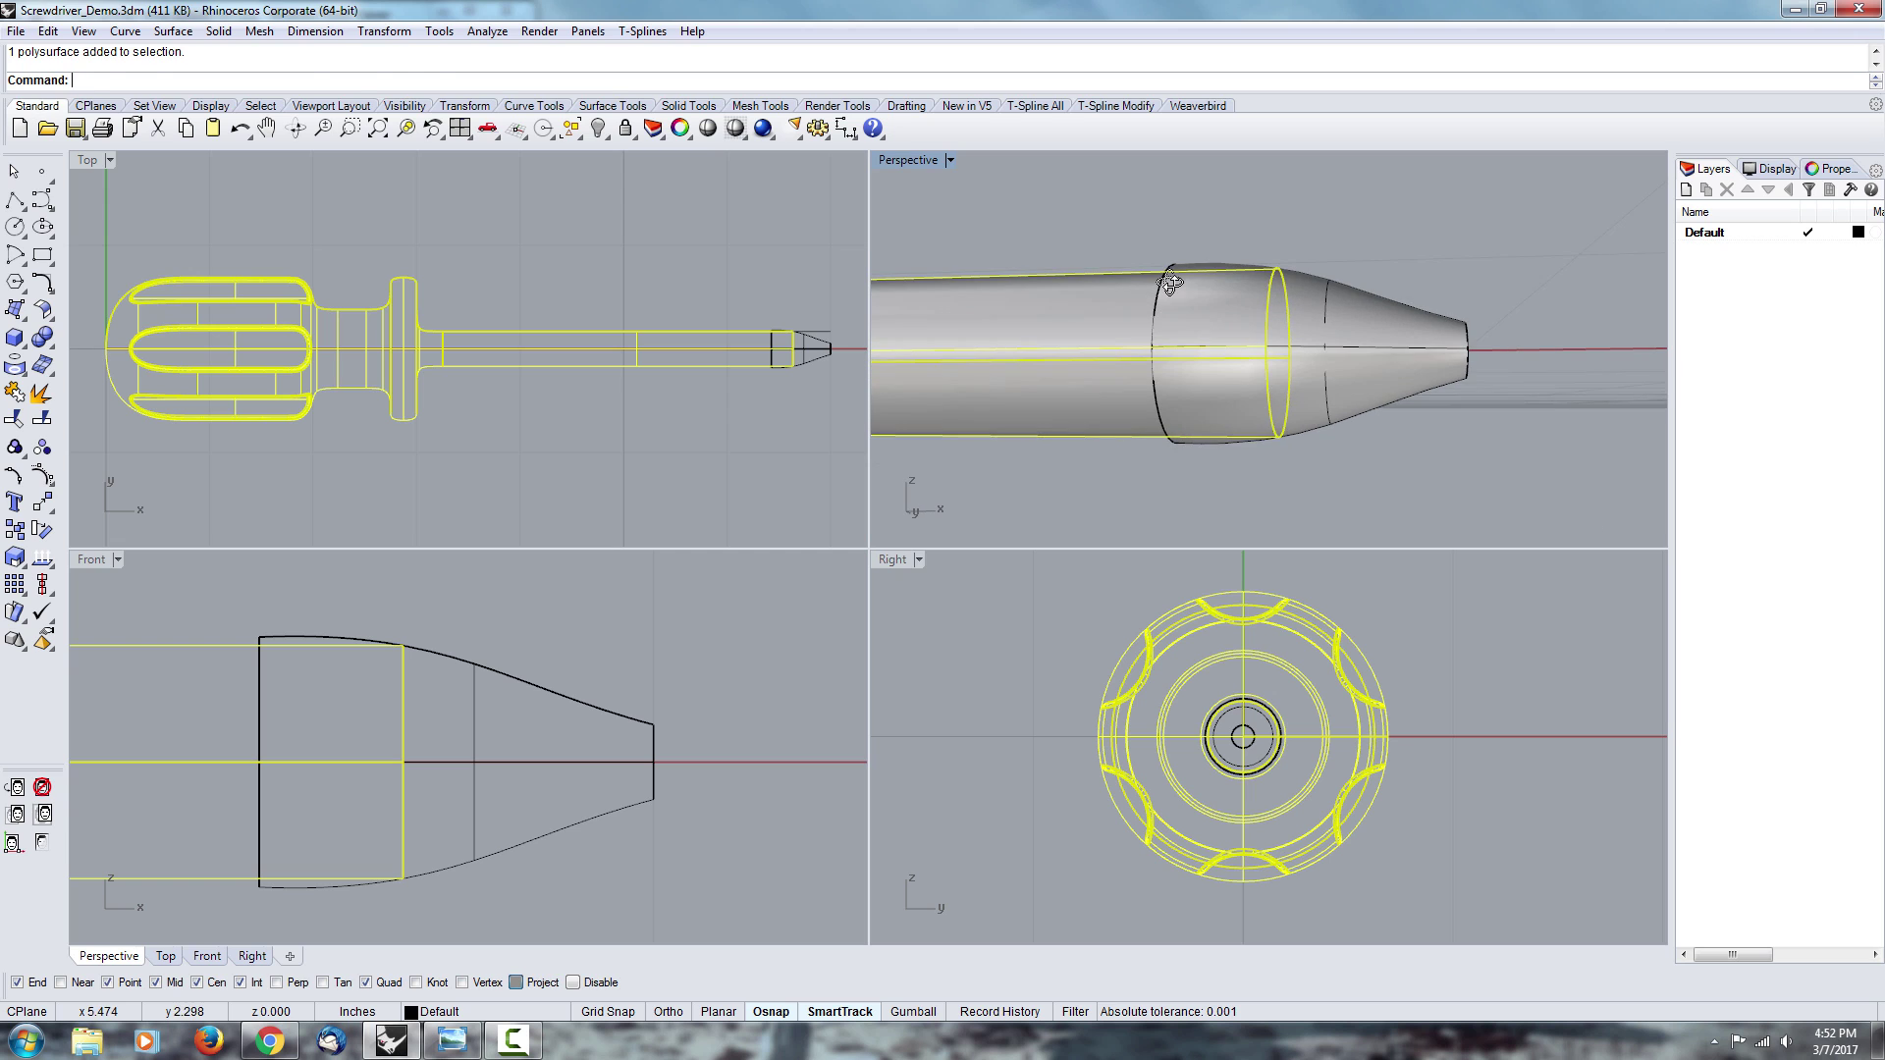
pyautogui.rightClick(1194, 267)
pyautogui.scroll(2, 1197, 267)
pyautogui.click(1180, 268)
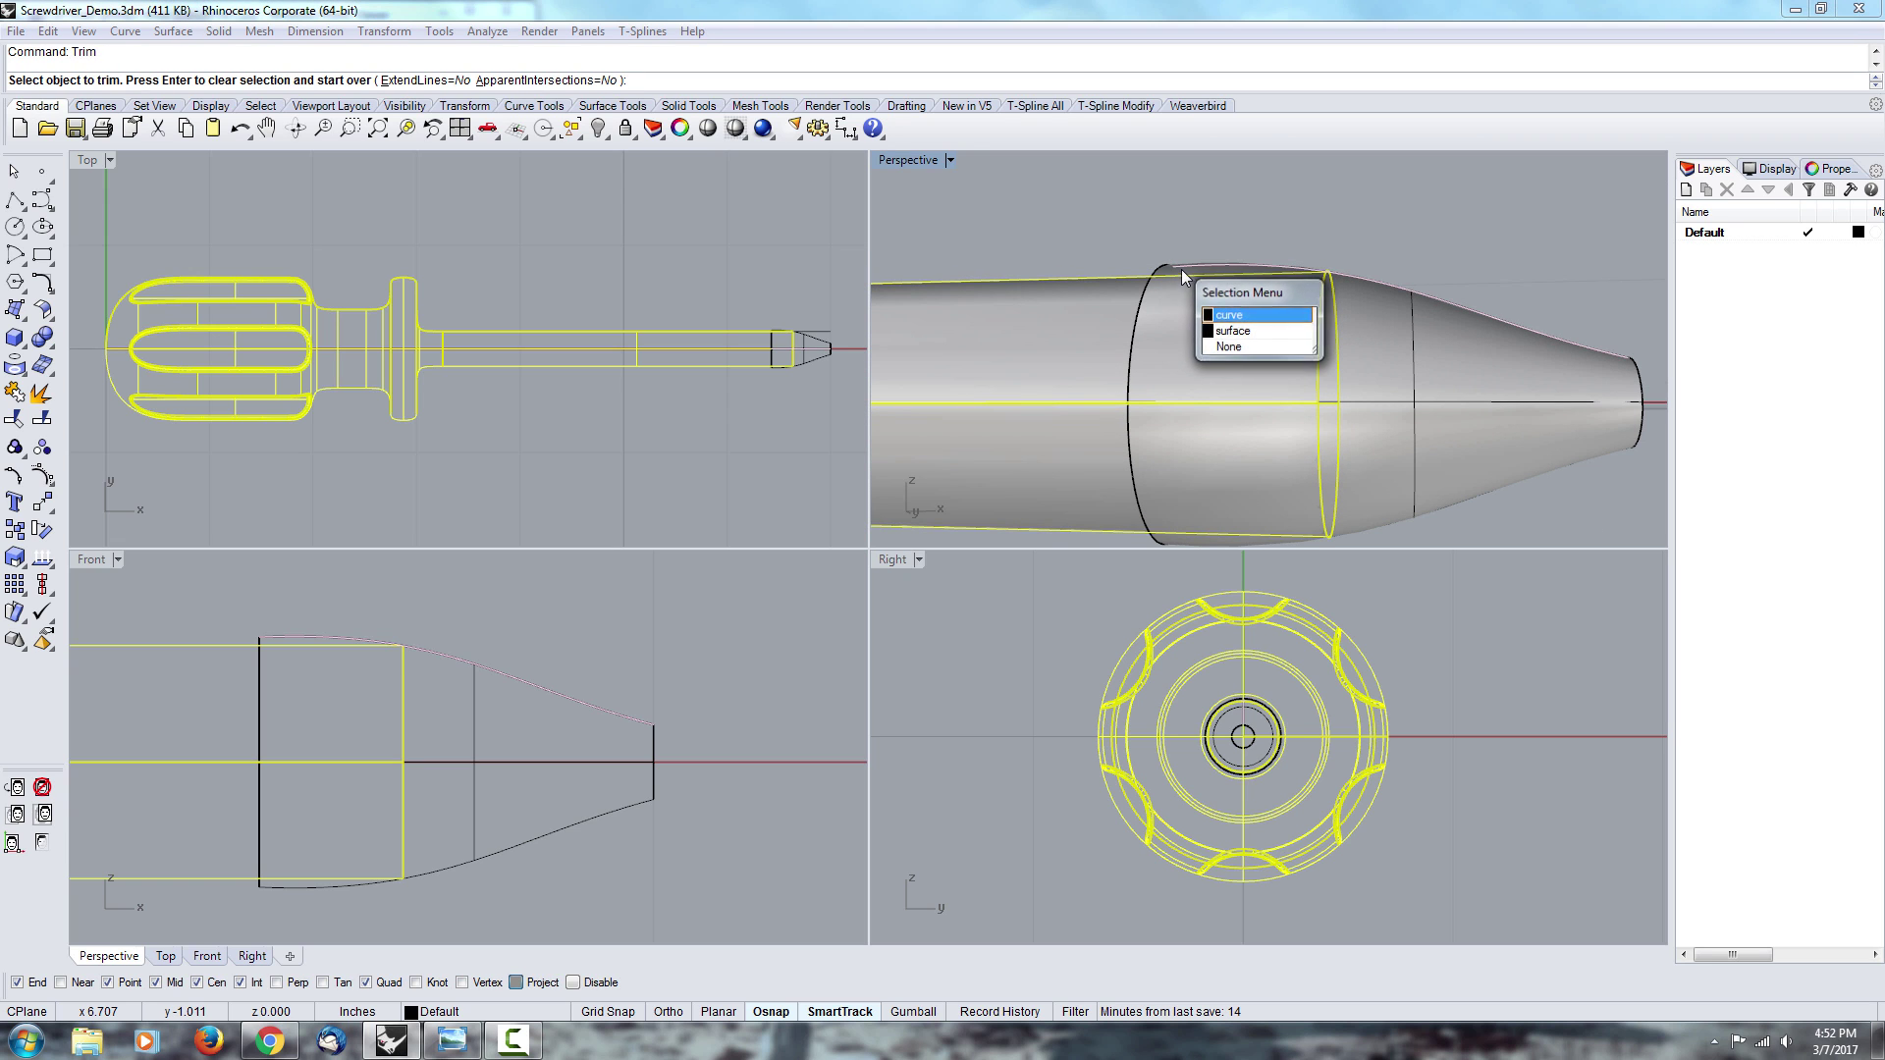
pyautogui.click(1235, 331)
pyautogui.moveTo(1410, 303); pyautogui.dragTo(1472, 527, button='right')
pyautogui.scroll(-4, 1423, 250)
pyautogui.rightClick(1508, 351)
pyautogui.click(452, 1041)
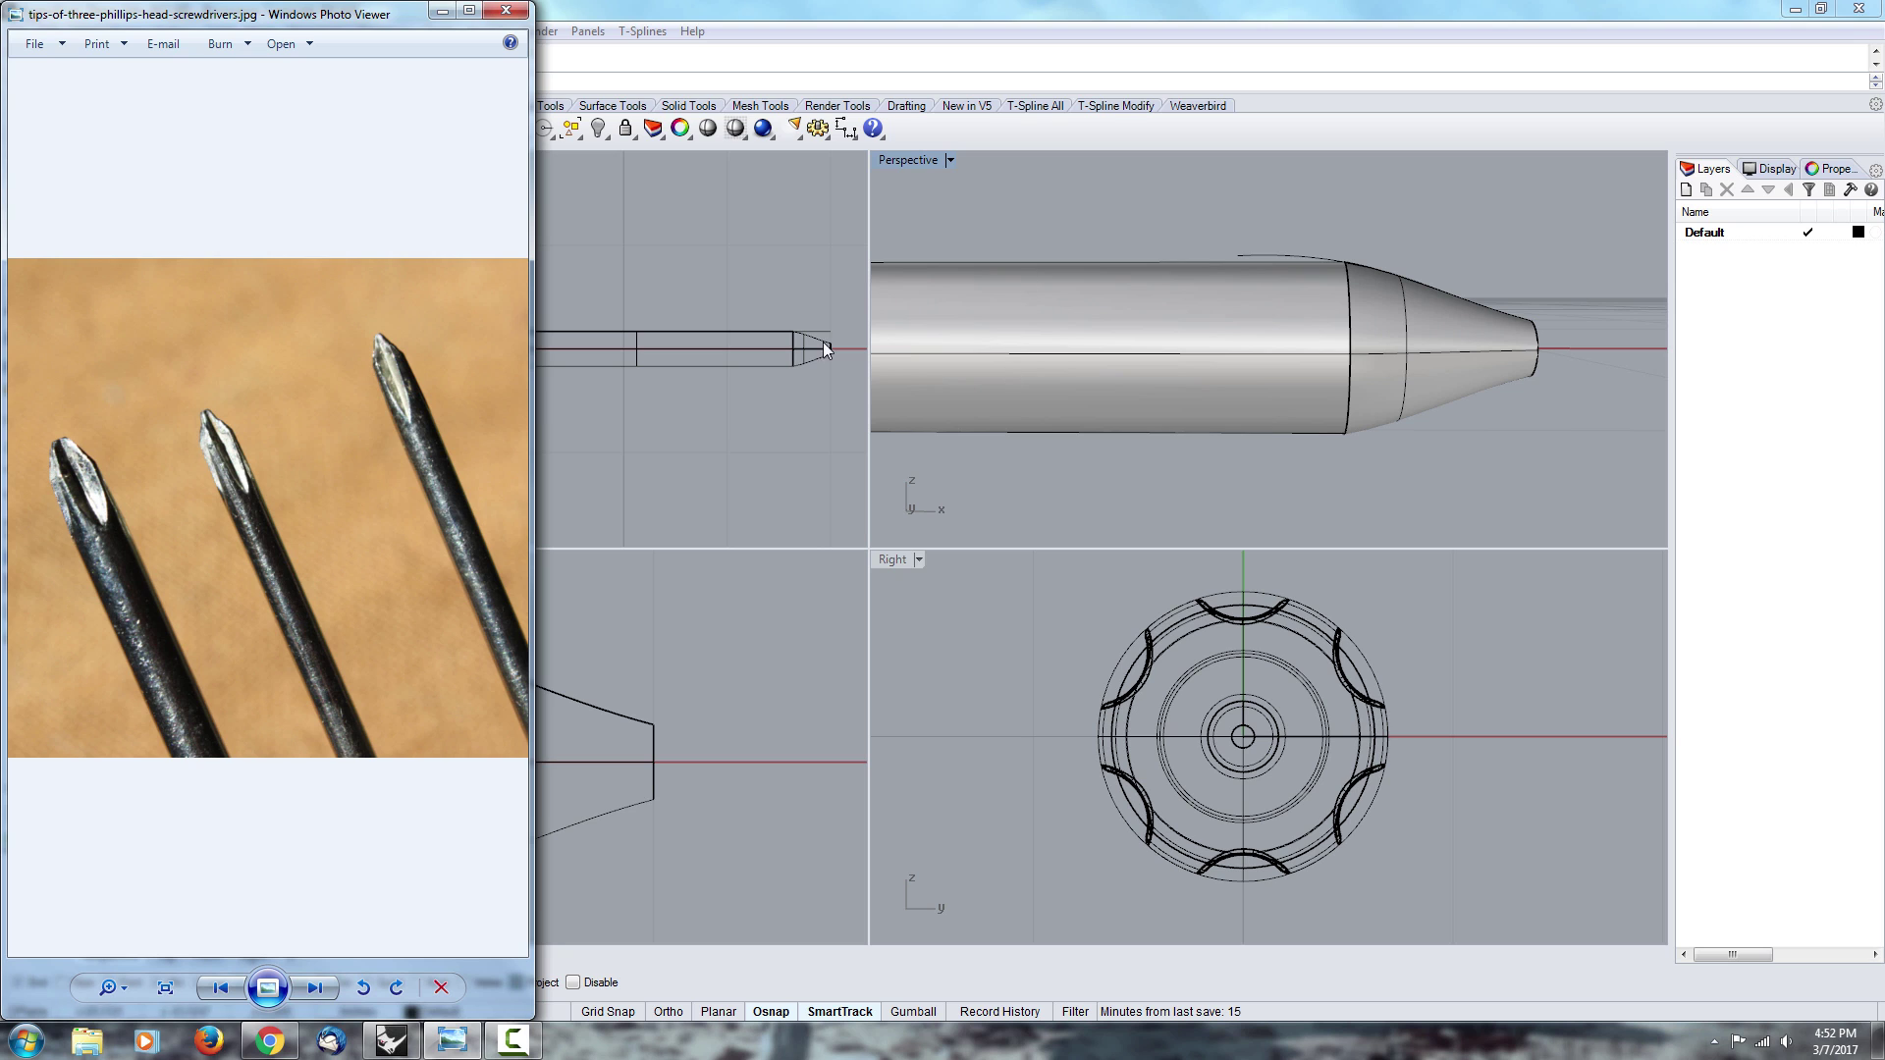
pyautogui.click(1499, 234)
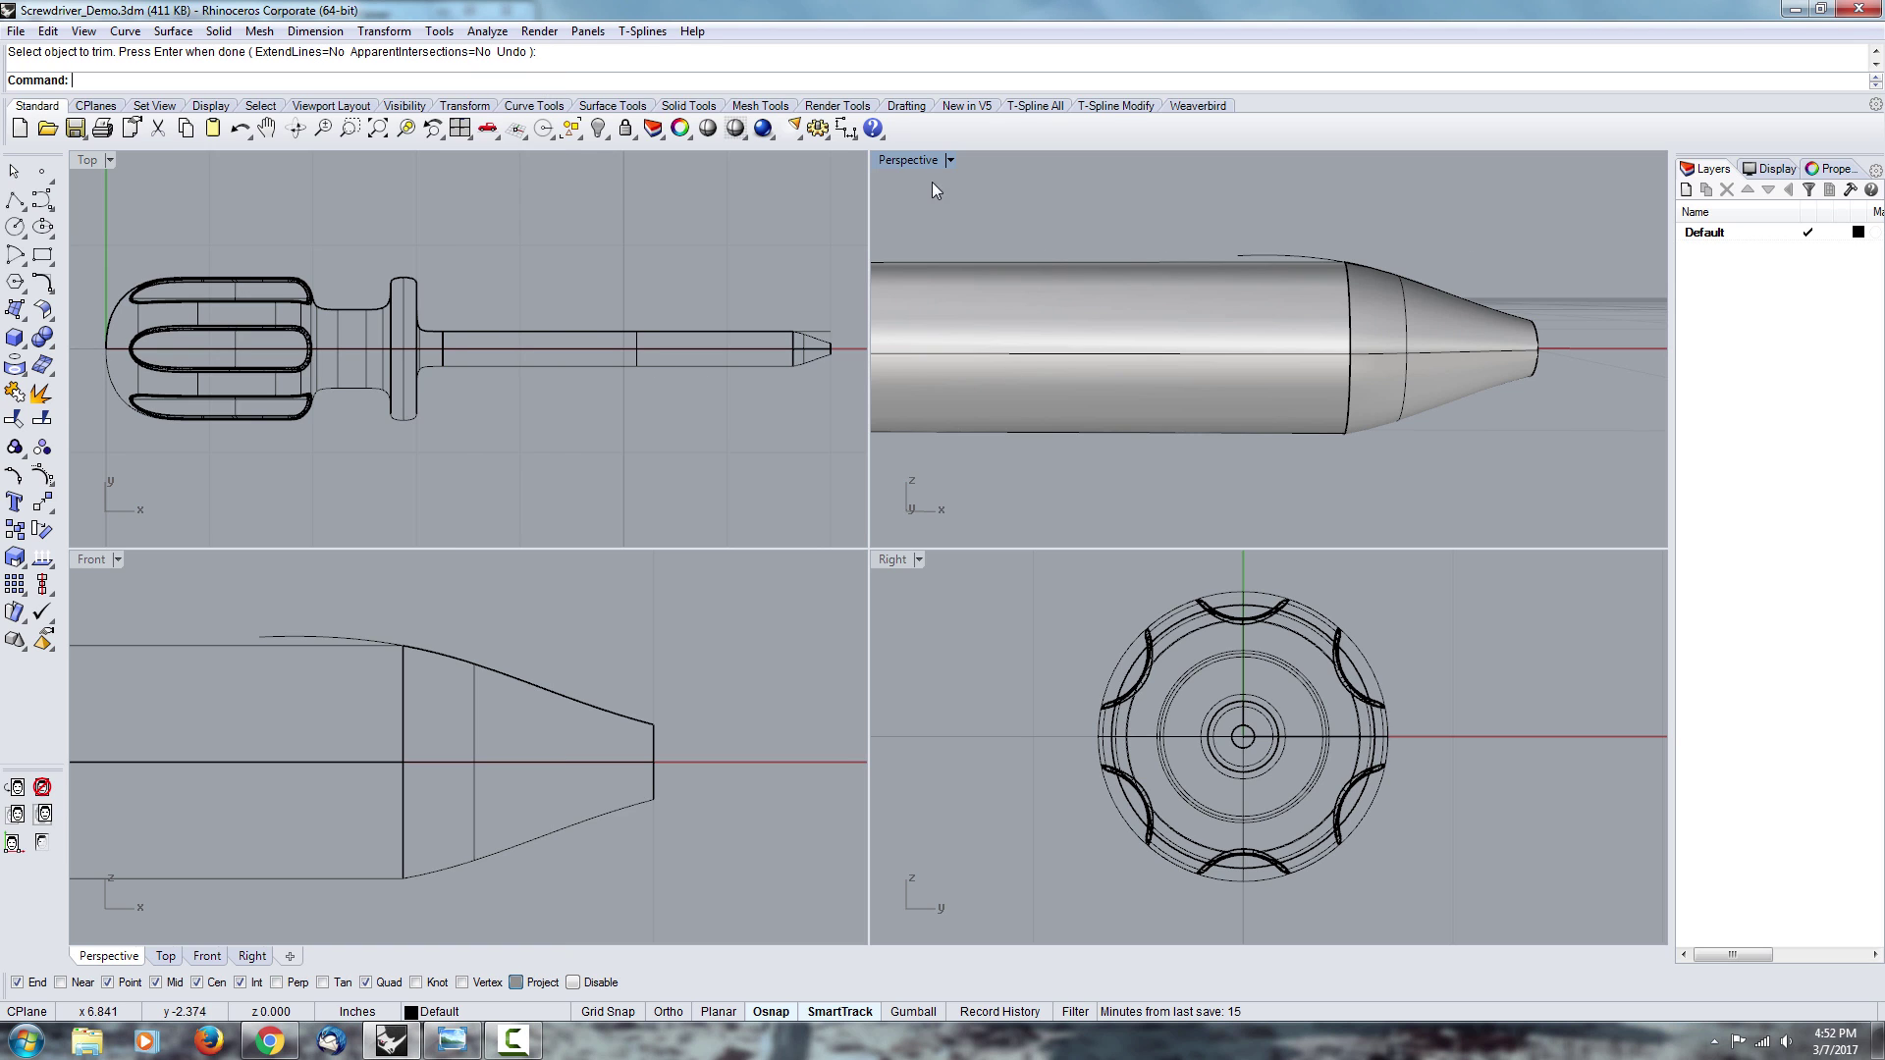
# - Set the edge fillet radius to 0.5 mm for the seam between the shaft and the tapered tip
pyautogui.doubleClick(921, 165)
pyautogui.write('FilletEdge')
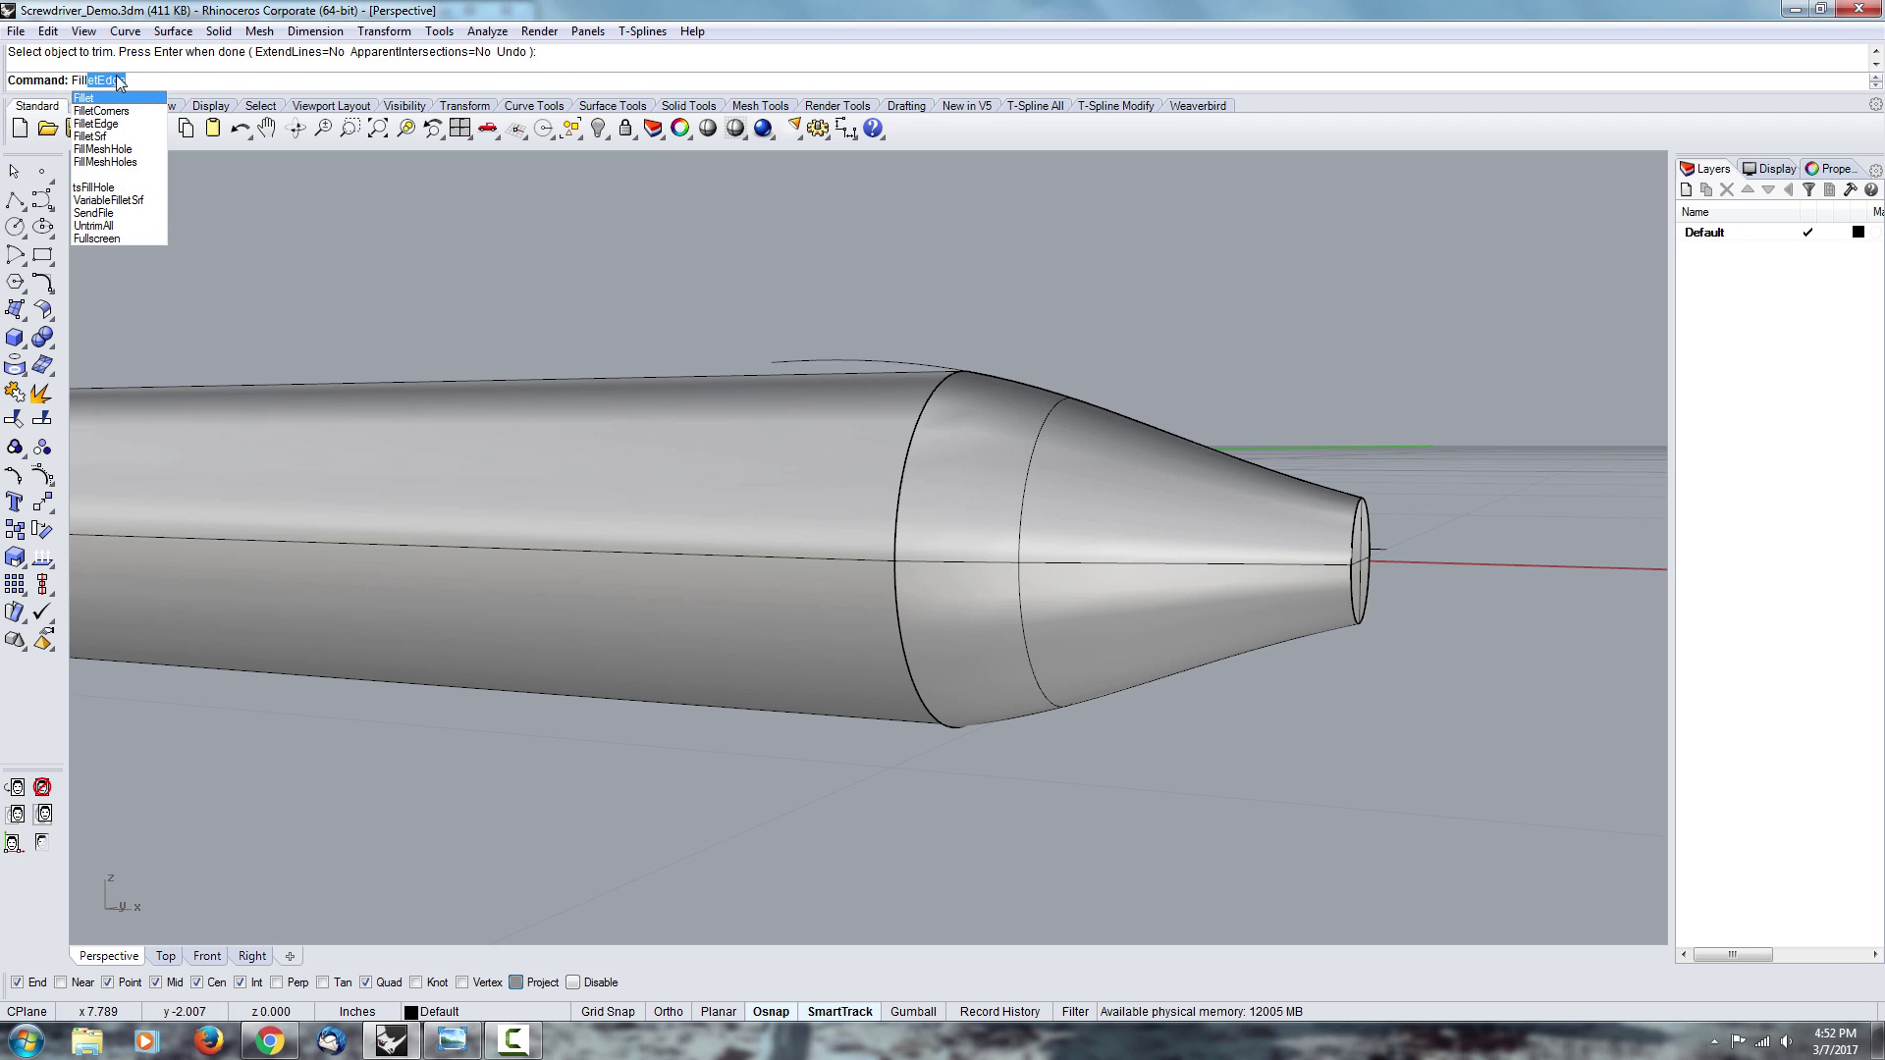
pyautogui.press('Return')
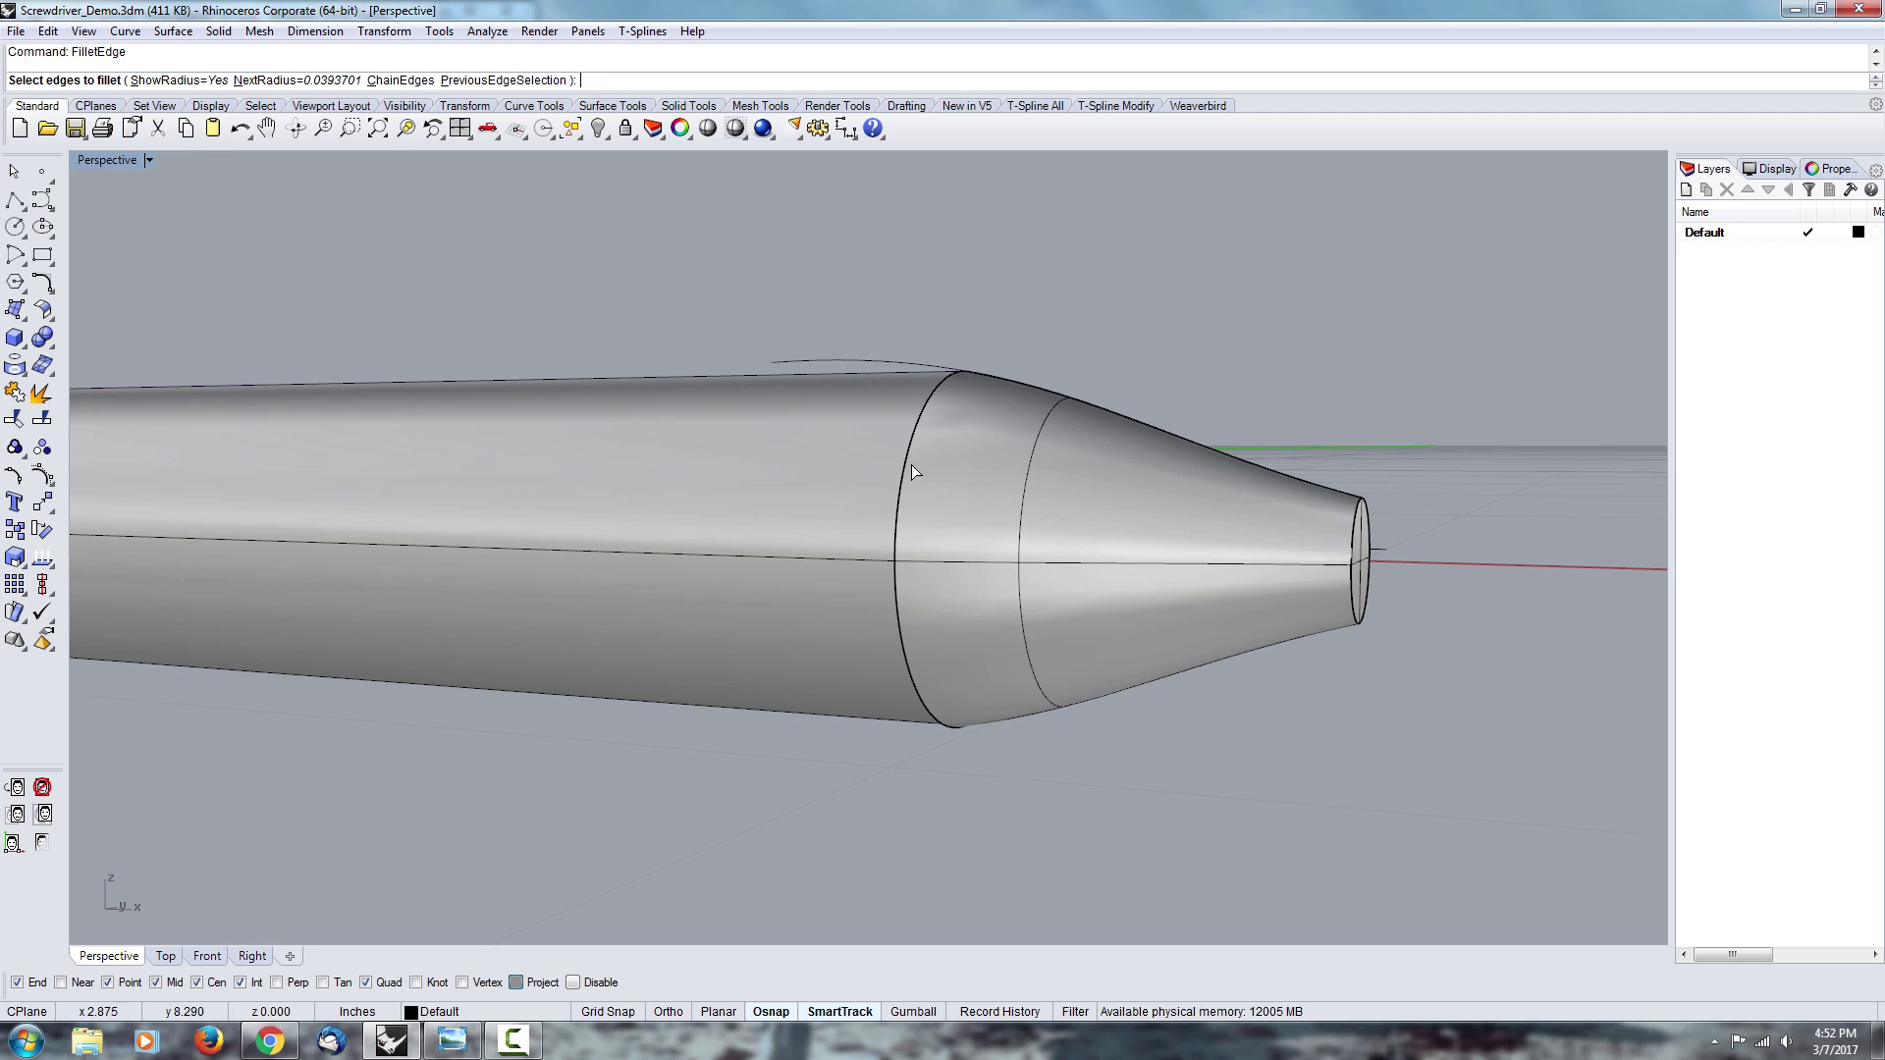
pyautogui.click(295, 79)
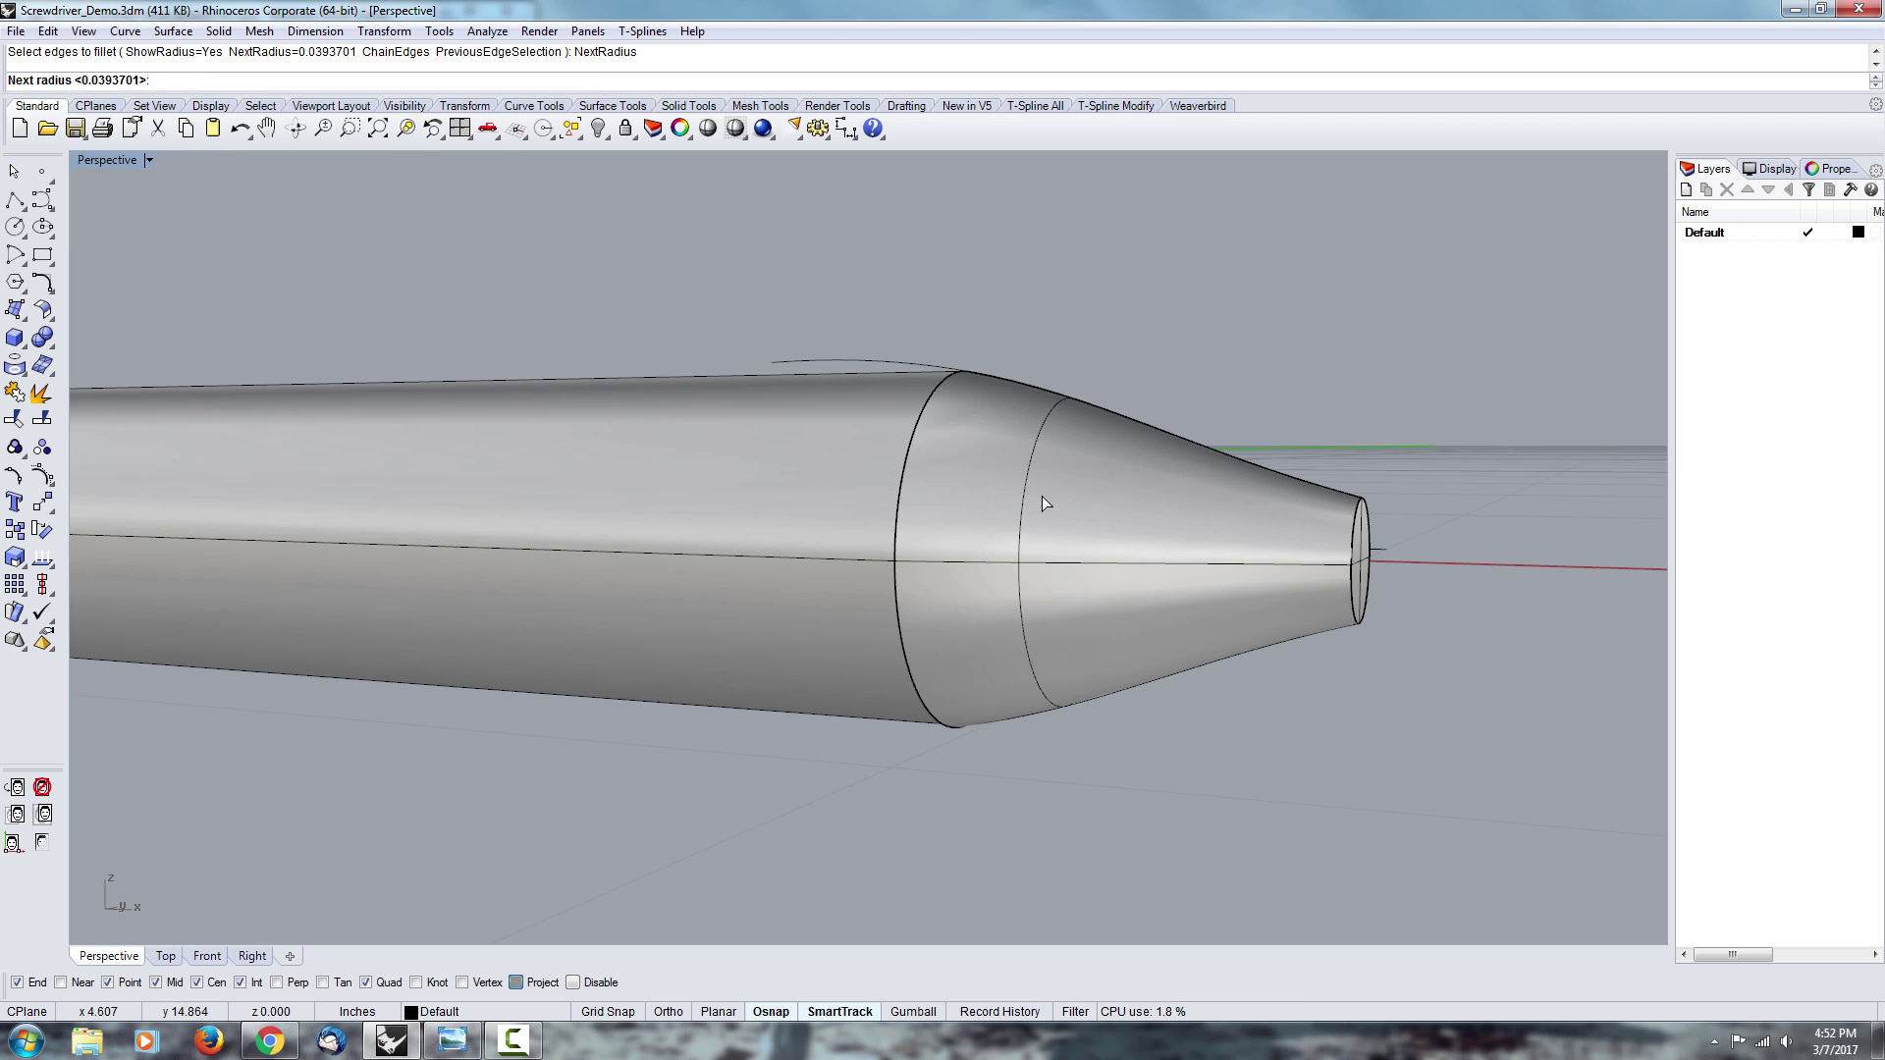
pyautogui.write('.5mm')
pyautogui.press('Return')
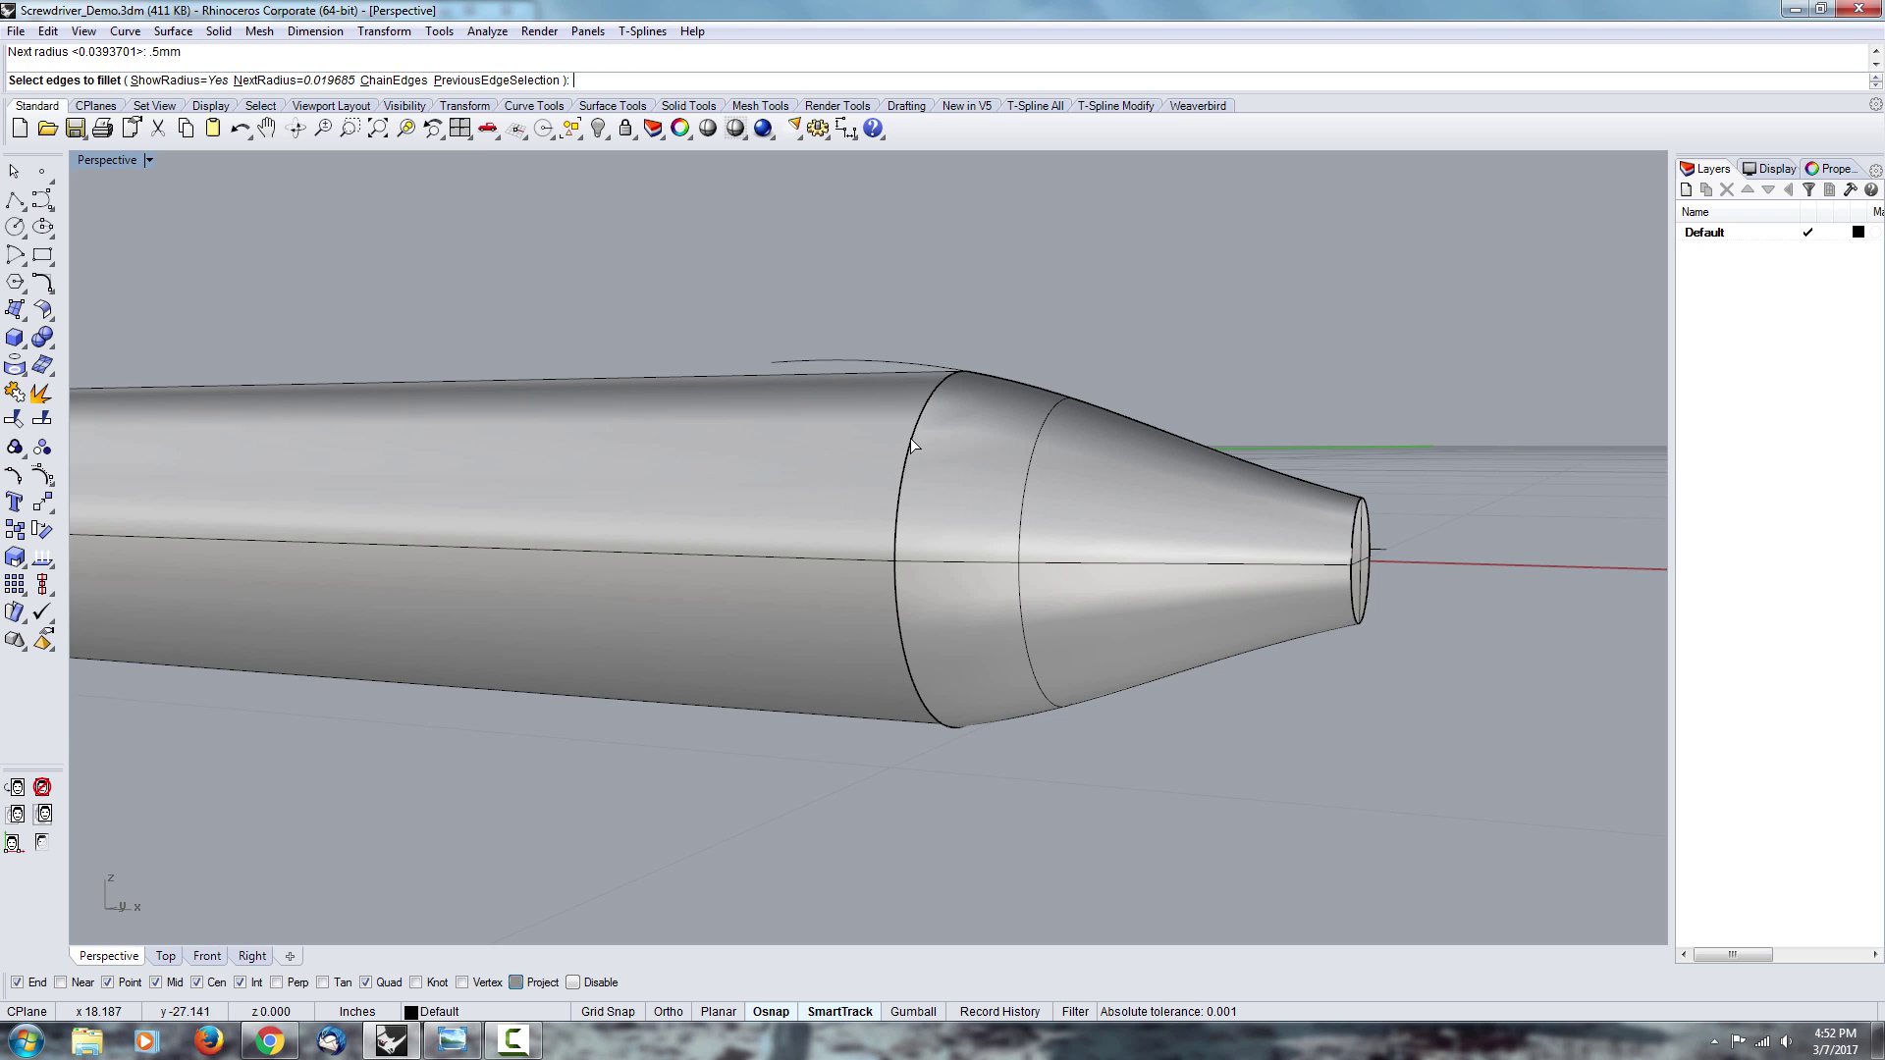
pyautogui.moveTo(913, 441); pyautogui.dragTo(1035, 515, button='right')
pyautogui.press('Escape')
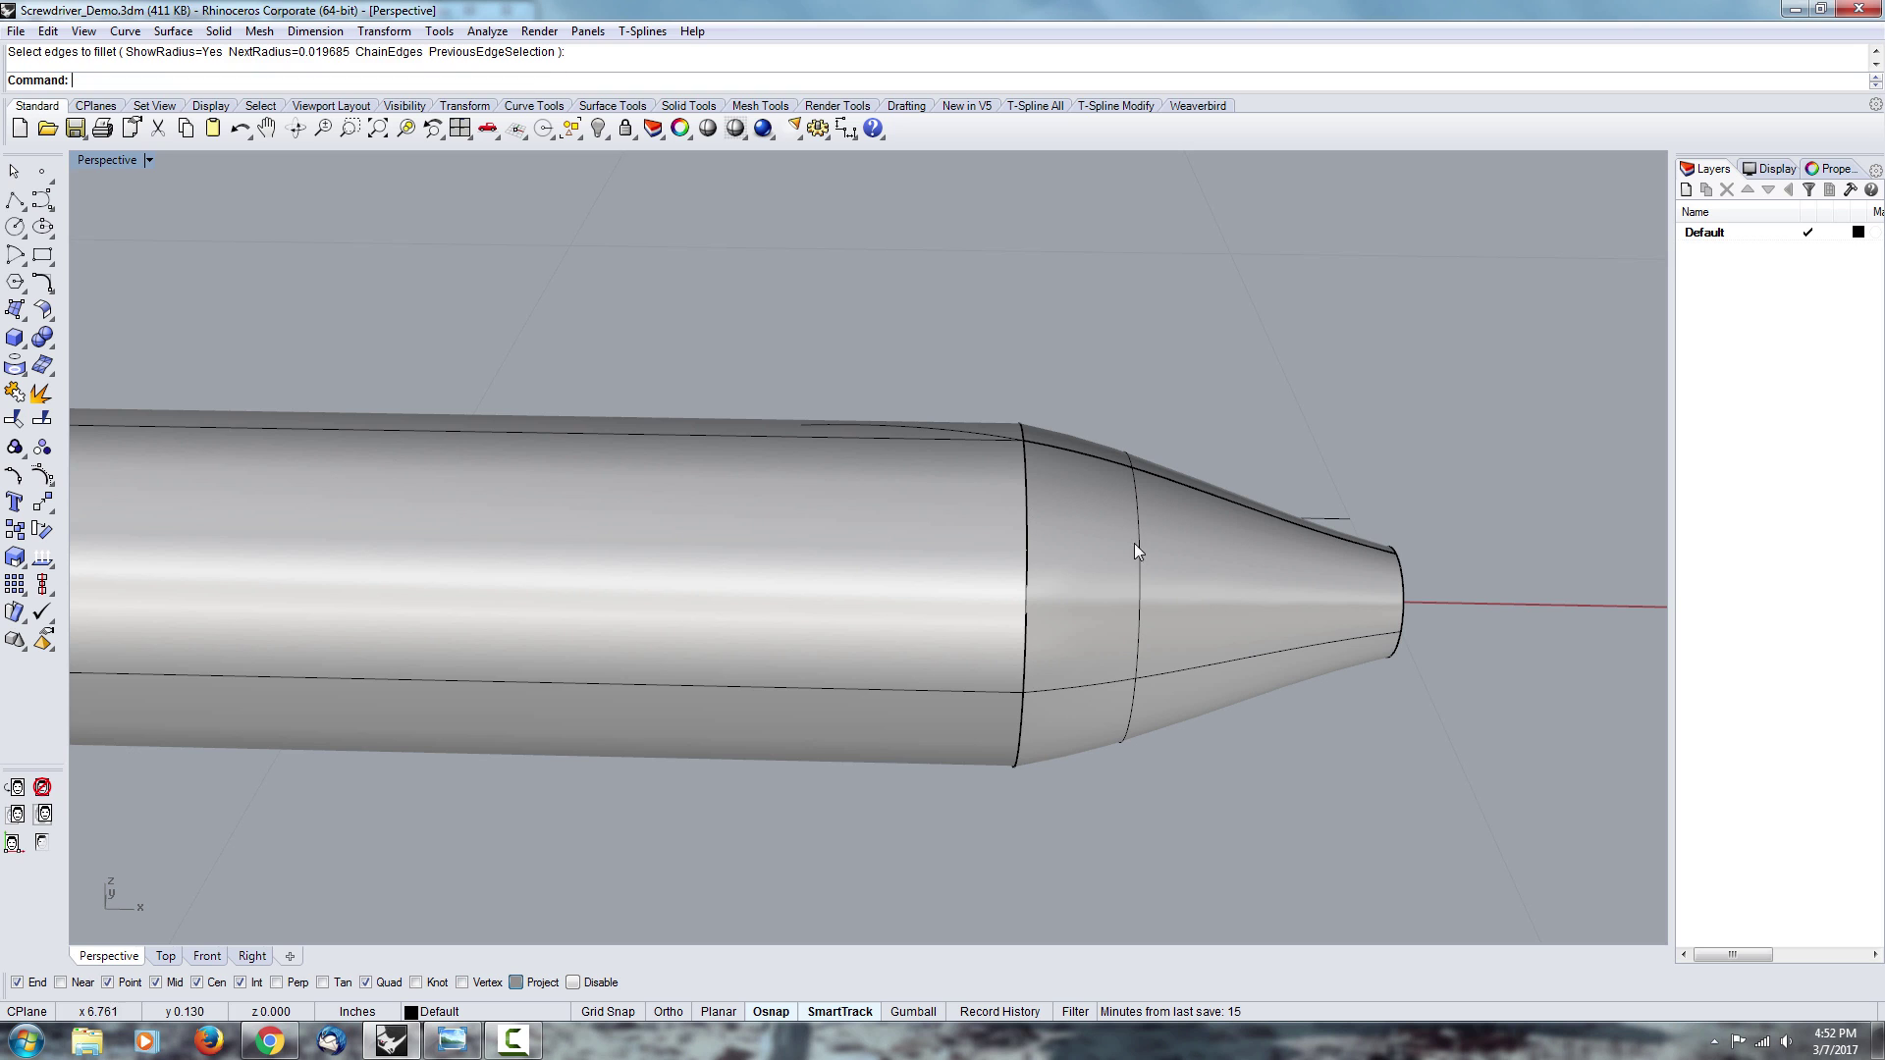
# - Join the tapered tip surface, its end face, the shaft and the handle into one polysurface
pyautogui.click(1139, 546)
pyautogui.moveTo(1082, 316); pyautogui.dragTo(1031, 420, button='right')
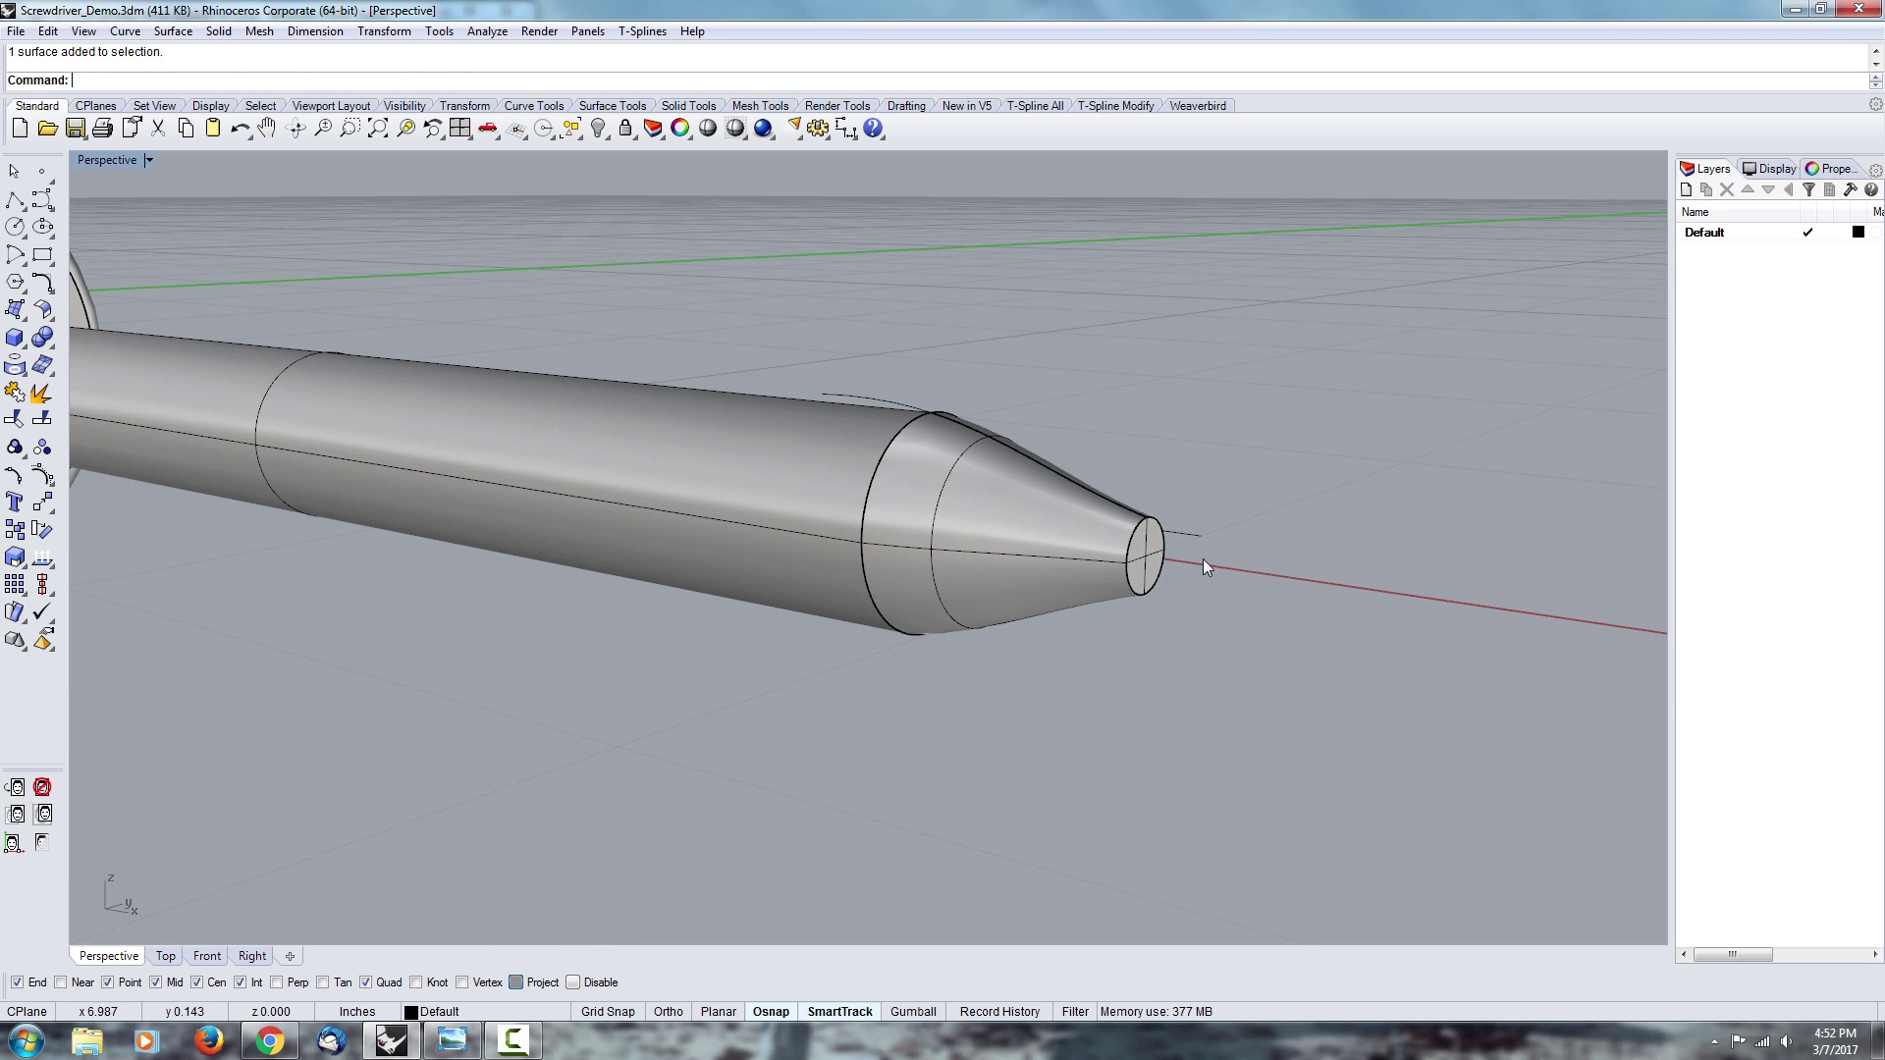
pyautogui.click(1153, 554)
pyautogui.keyDown('shift'); pyautogui.click(959, 521); pyautogui.keyUp('shift')
pyautogui.keyDown('shift'); pyautogui.click(786, 497); pyautogui.keyUp('shift')
pyautogui.scroll(-6, 786, 496)
pyautogui.keyDown('shift'); pyautogui.click(163, 377); pyautogui.keyUp('shift')
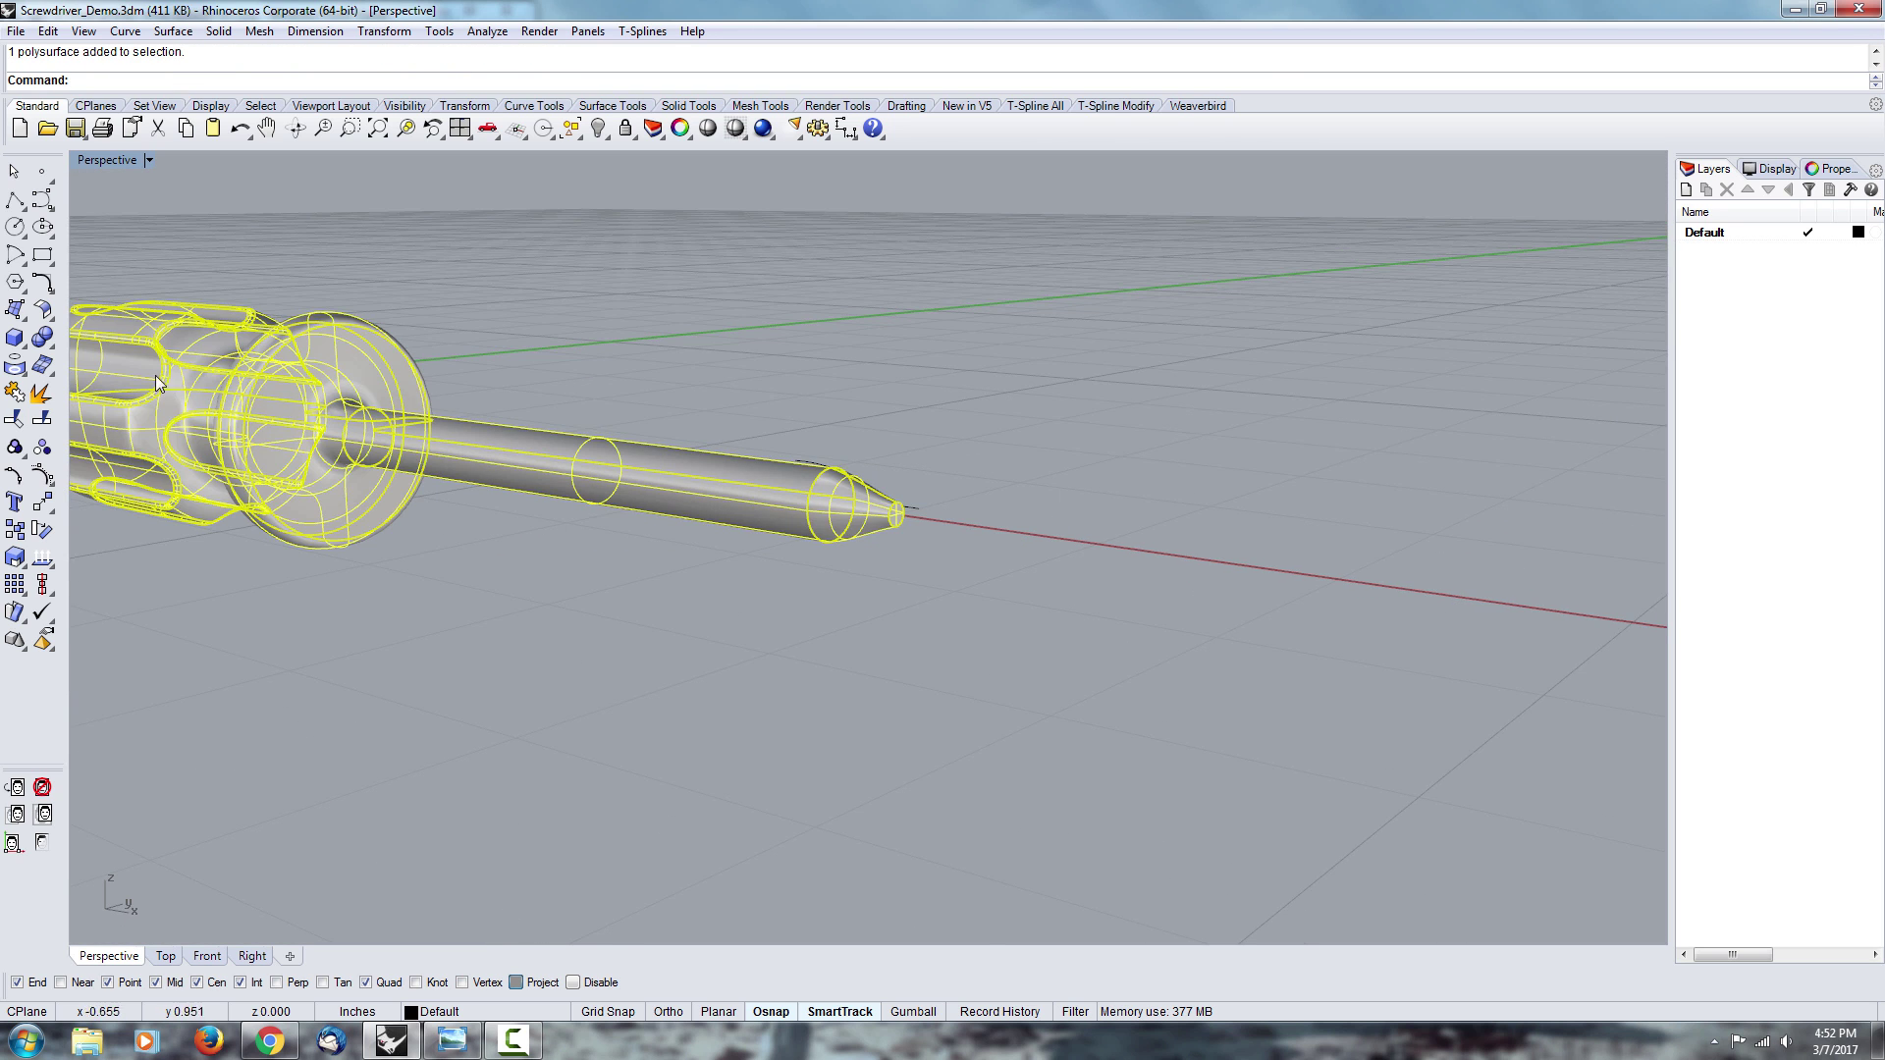
pyautogui.moveTo(411, 400); pyautogui.dragTo(480, 450, button='right')
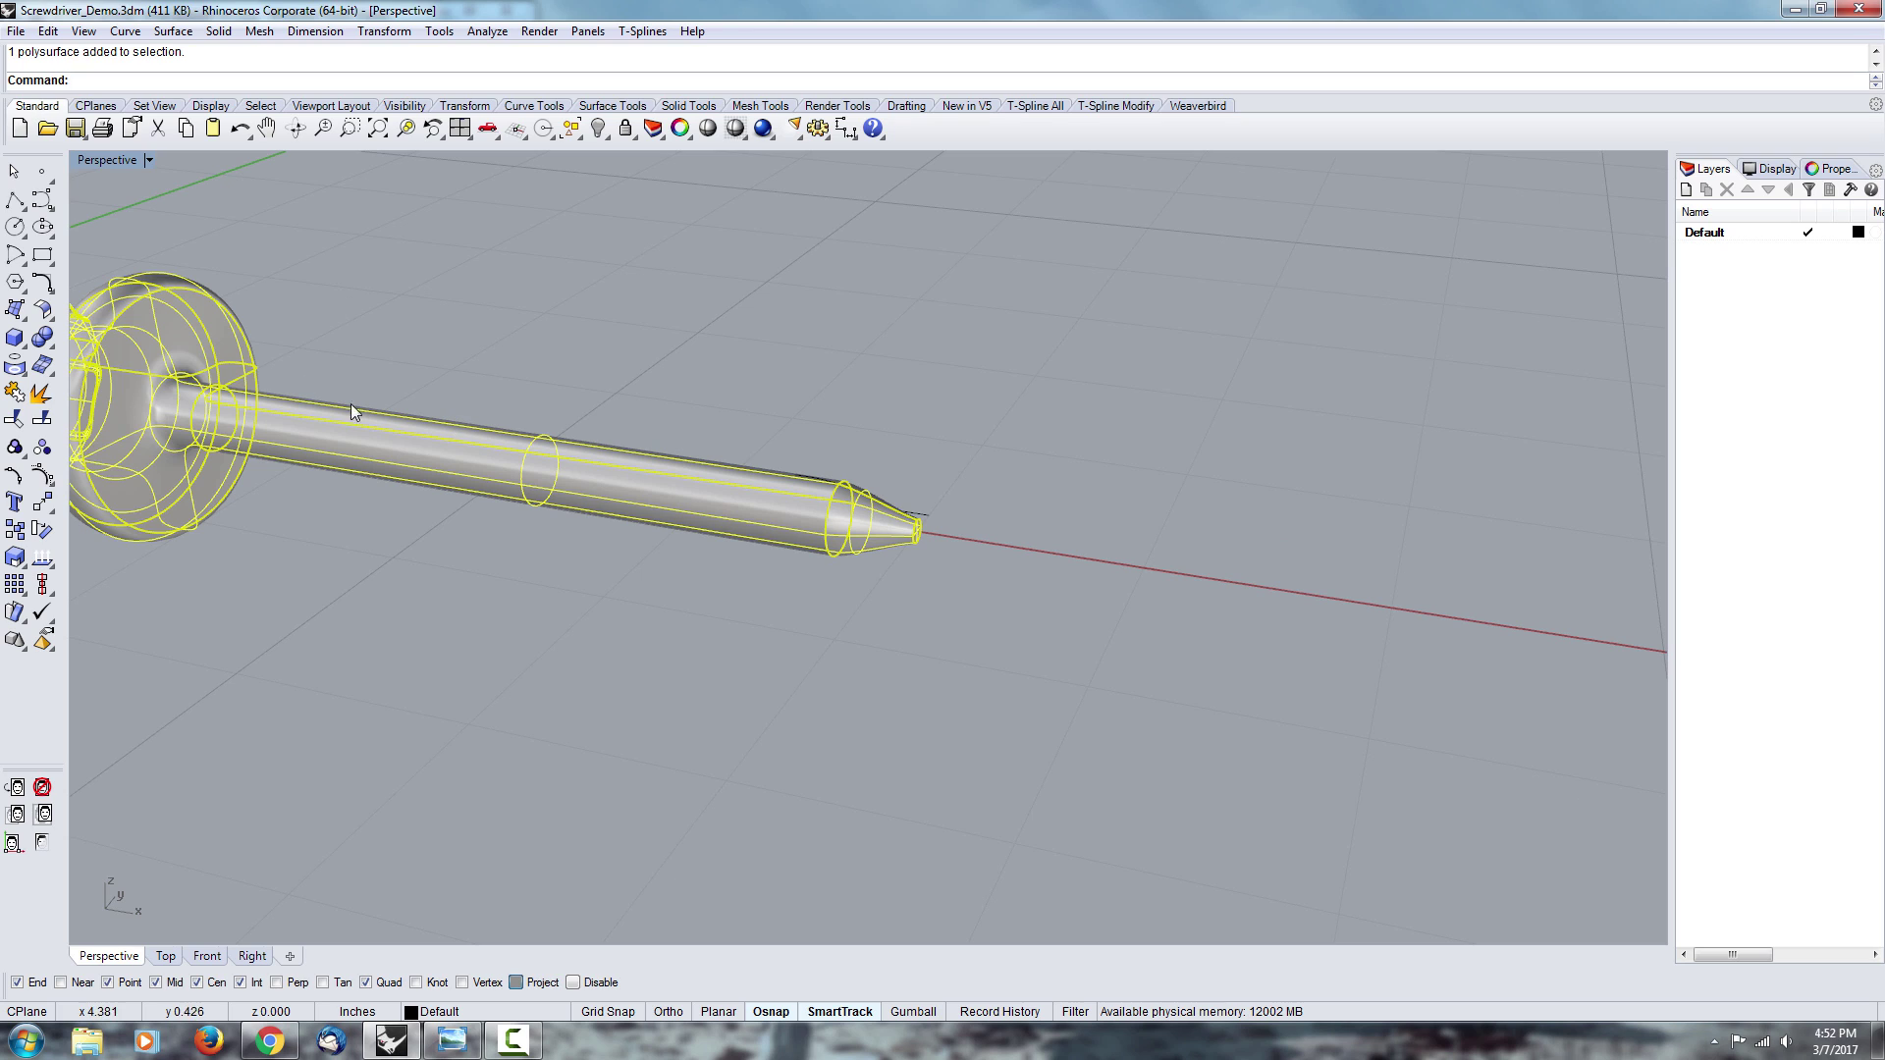
pyautogui.click(15, 394)
pyautogui.scroll(5, 868, 458)
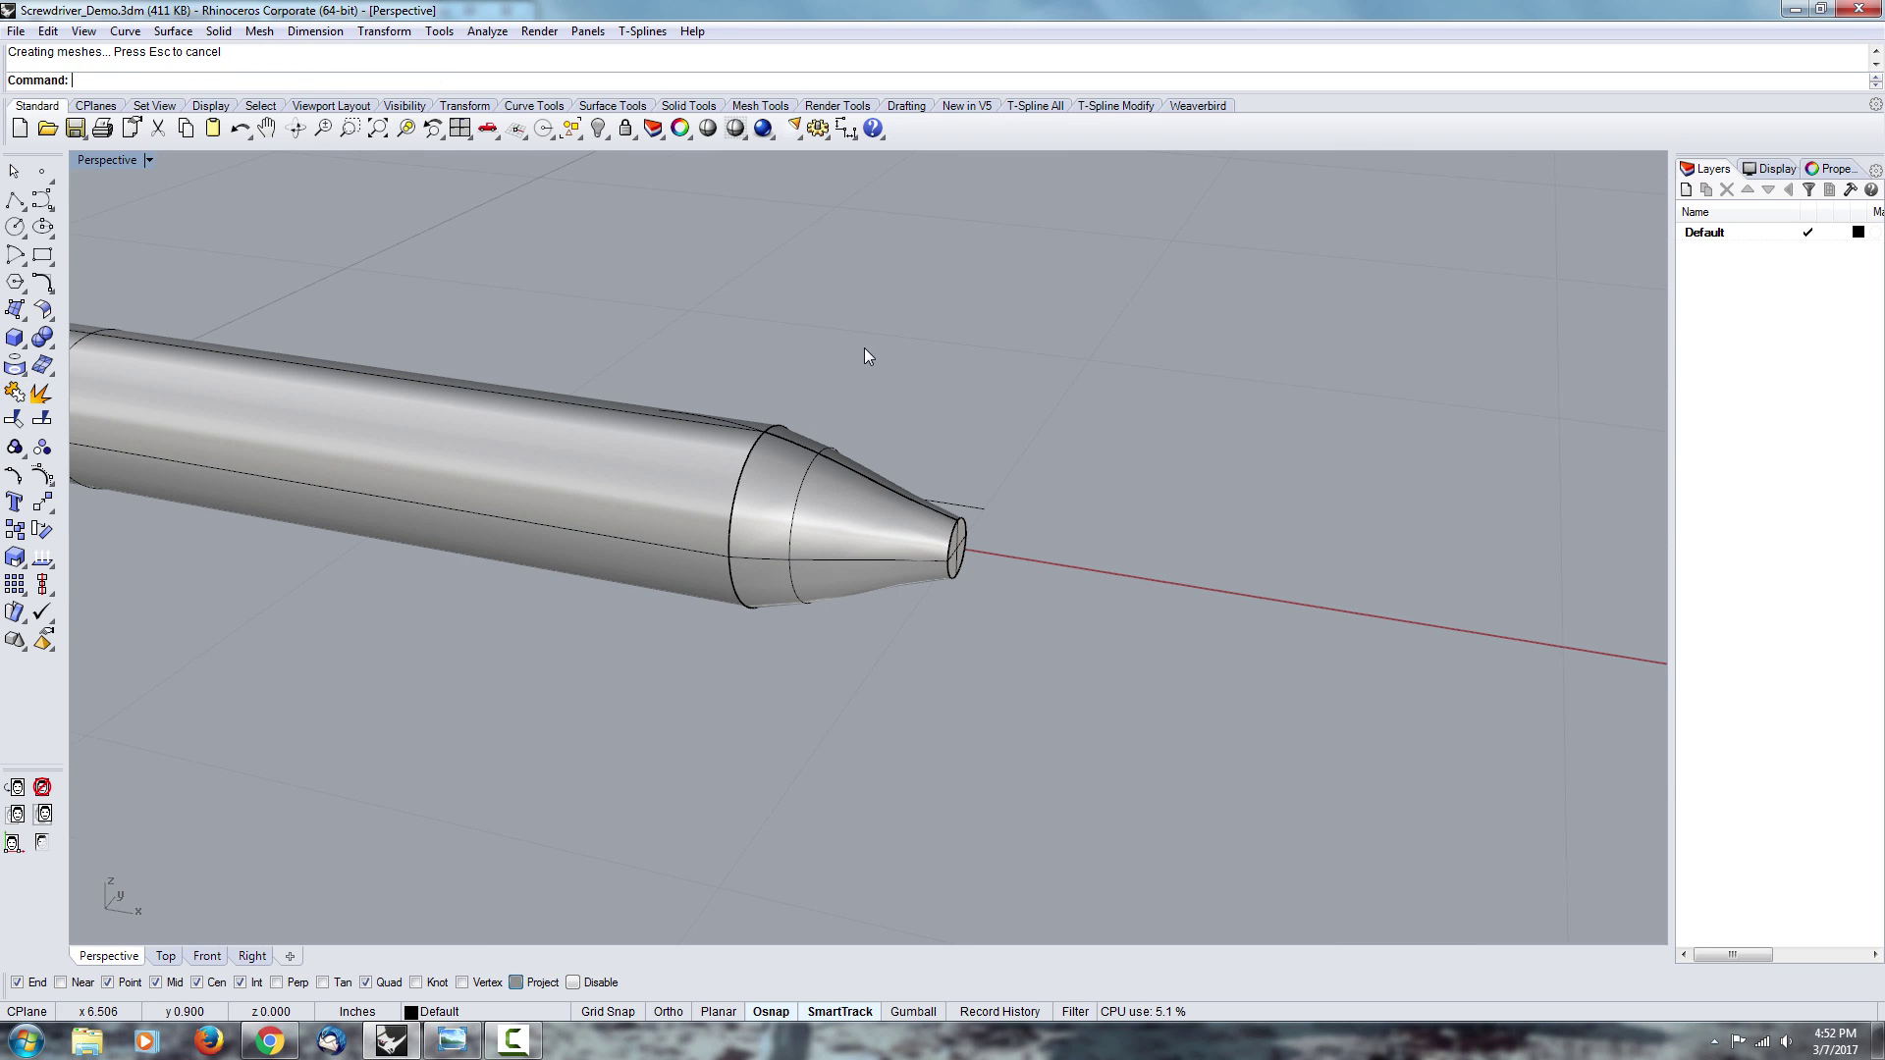
# - Try to fillet the edge between shaft and tapered tip with a 0.5 mm radius, and undo it
pyautogui.write('Fill')
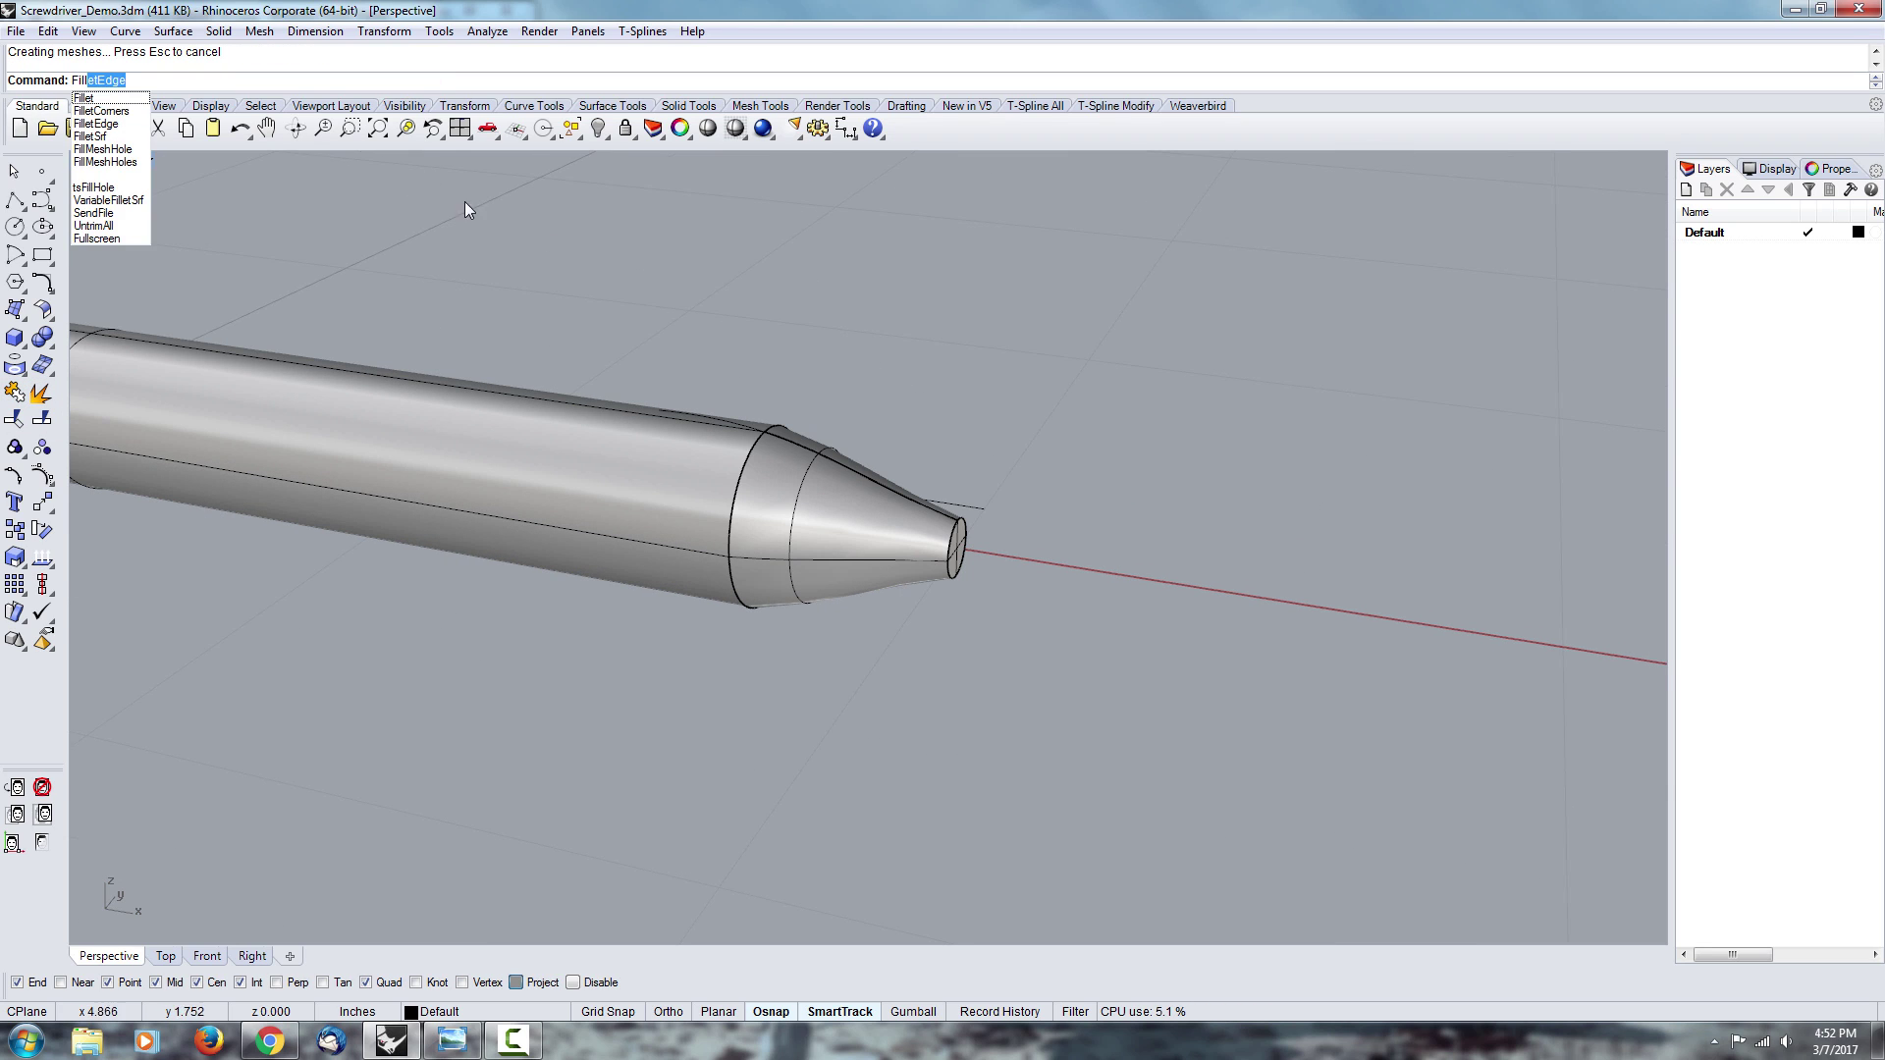
pyautogui.press('Return')
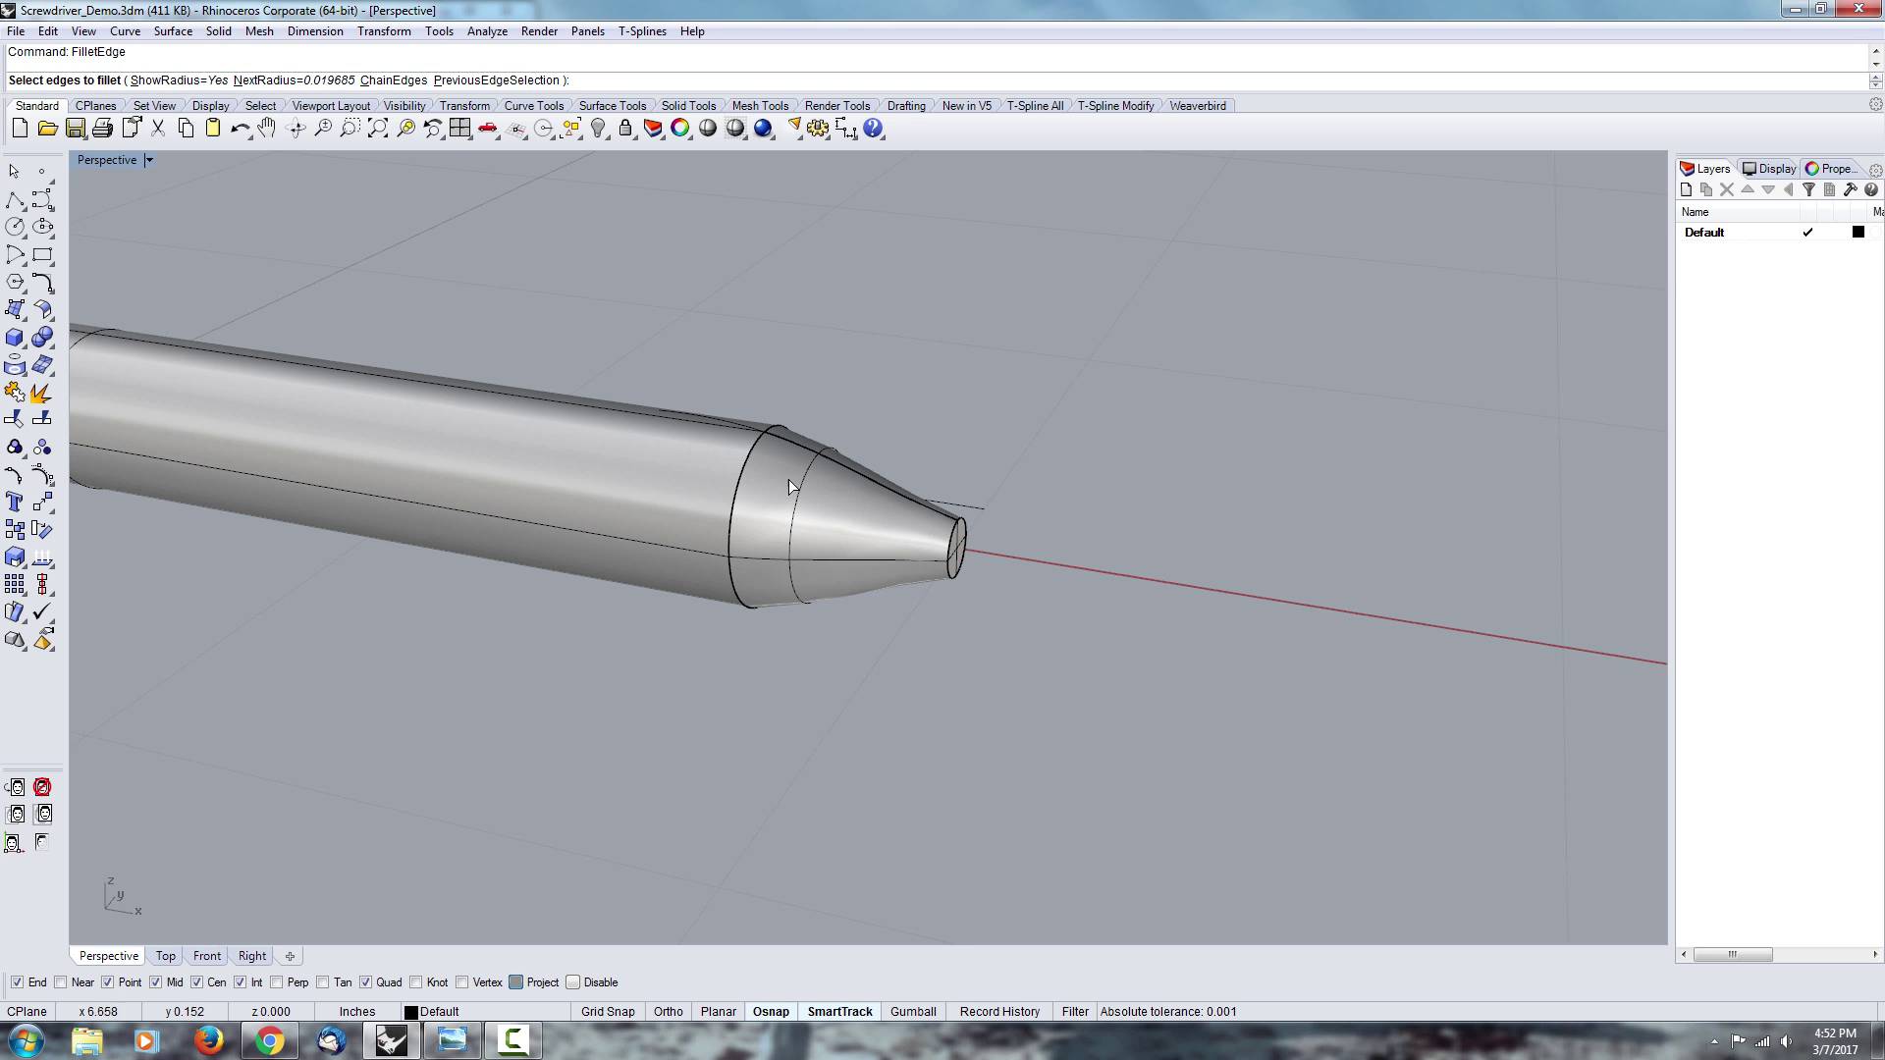
pyautogui.click(743, 471)
pyautogui.moveTo(804, 393); pyautogui.dragTo(761, 619, button='right')
pyautogui.click(888, 419)
pyautogui.press('Return')
pyautogui.press('Return')
pyautogui.scroll(5, 910, 303)
pyautogui.moveTo(911, 309); pyautogui.dragTo(989, 653, button='right')
pyautogui.hotkey('ctrl', 'z')
# - Try a 1 mm fillet on the edge segments where the shaft meets the tip, and undo it
pyautogui.moveTo(618, 366); pyautogui.dragTo(919, 629, button='right')
pyautogui.moveTo(1123, 573); pyautogui.dragTo(1010, 580, button='right')
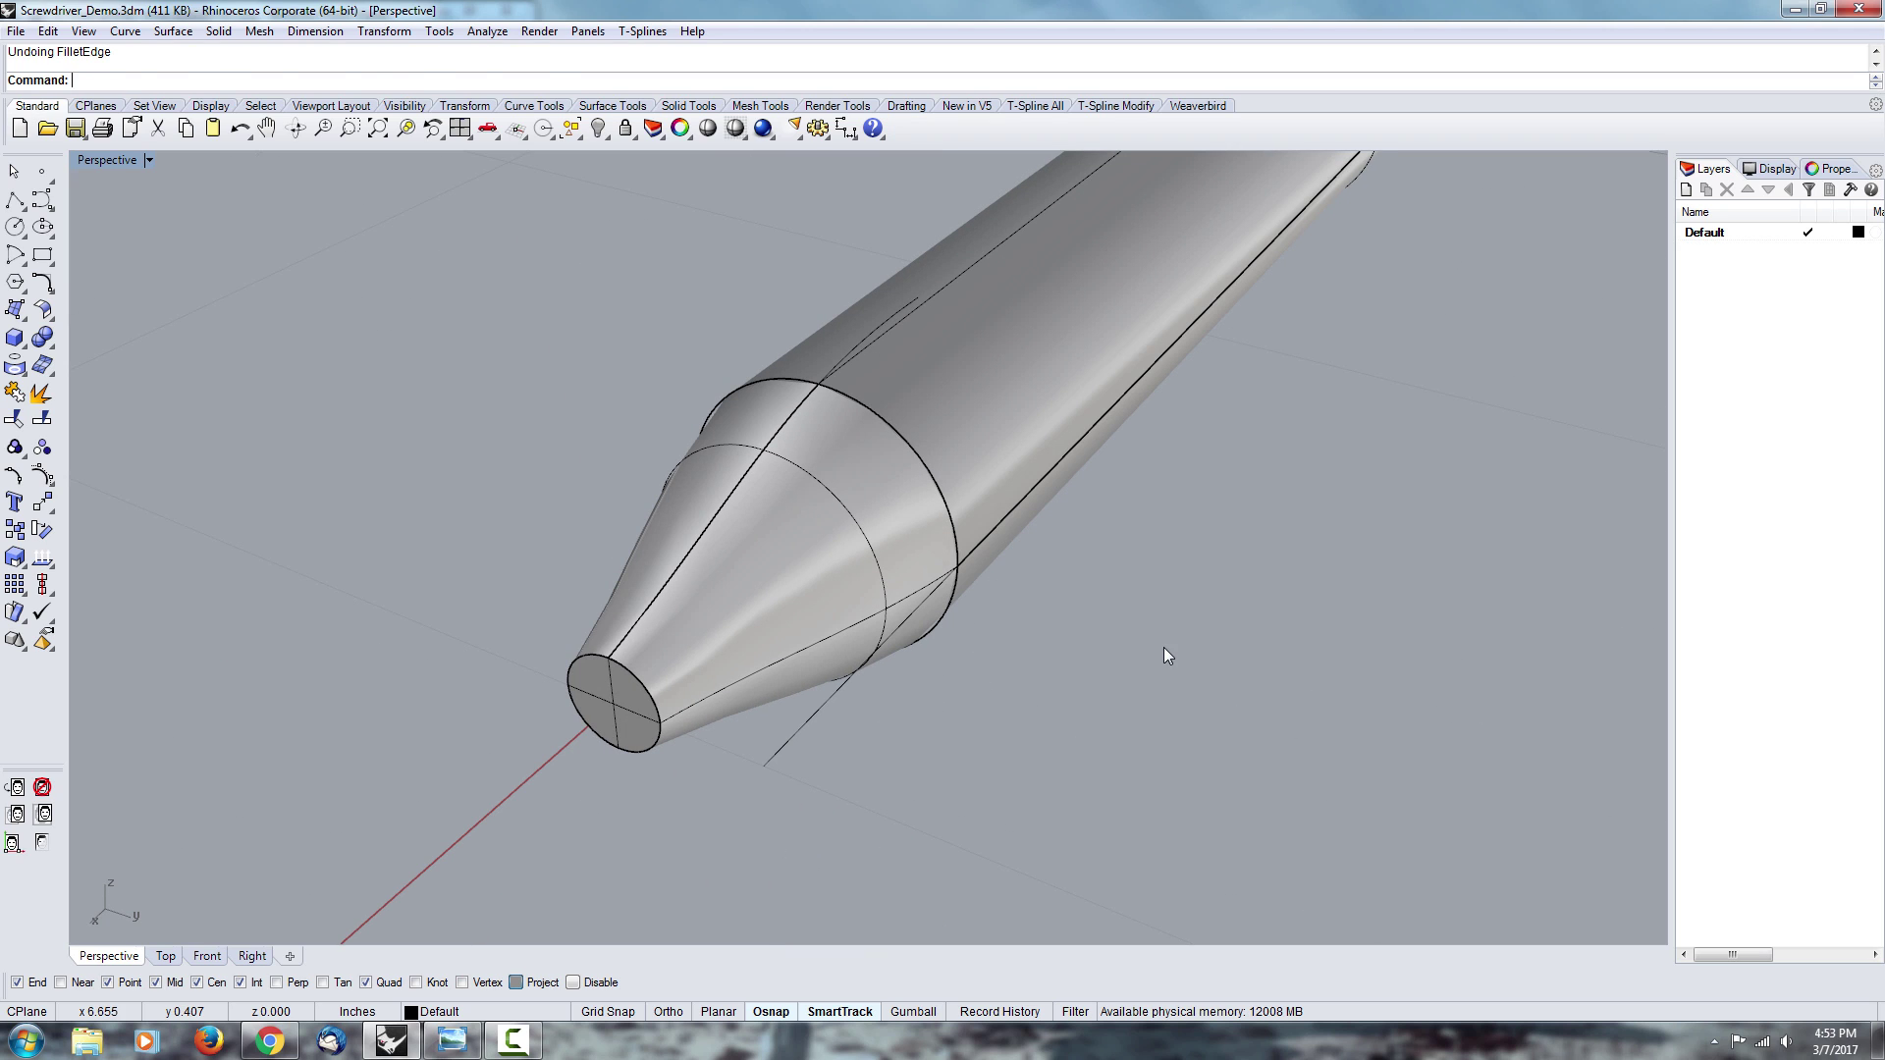
pyautogui.press('Return')
pyautogui.click(308, 80)
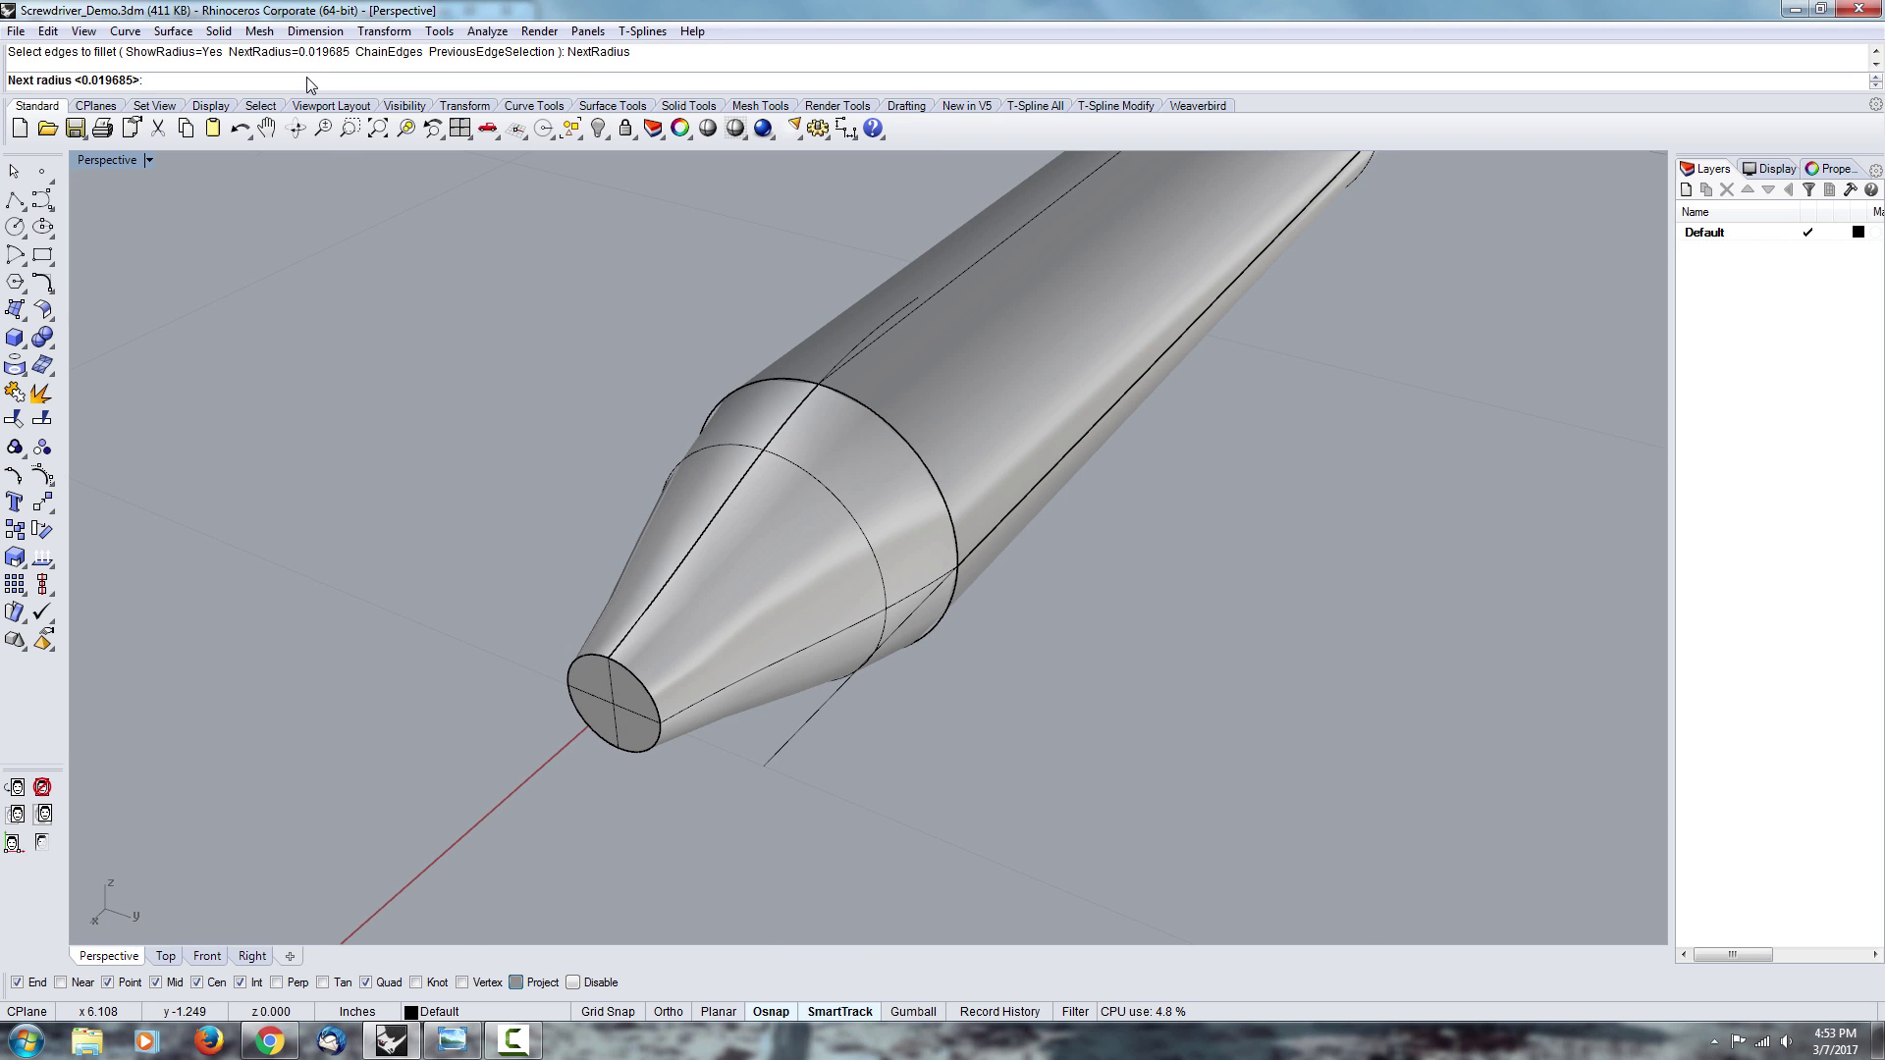
pyautogui.write('1mm')
pyautogui.press('Return')
pyautogui.click(846, 404)
pyautogui.click(787, 381)
pyautogui.press('Return')
pyautogui.press('Return')
pyautogui.moveTo(1170, 568); pyautogui.dragTo(769, 476, button='right')
pyautogui.hotkey('ctrl', 'z')
pyautogui.moveTo(950, 510); pyautogui.dragTo(1044, 610, button='right')
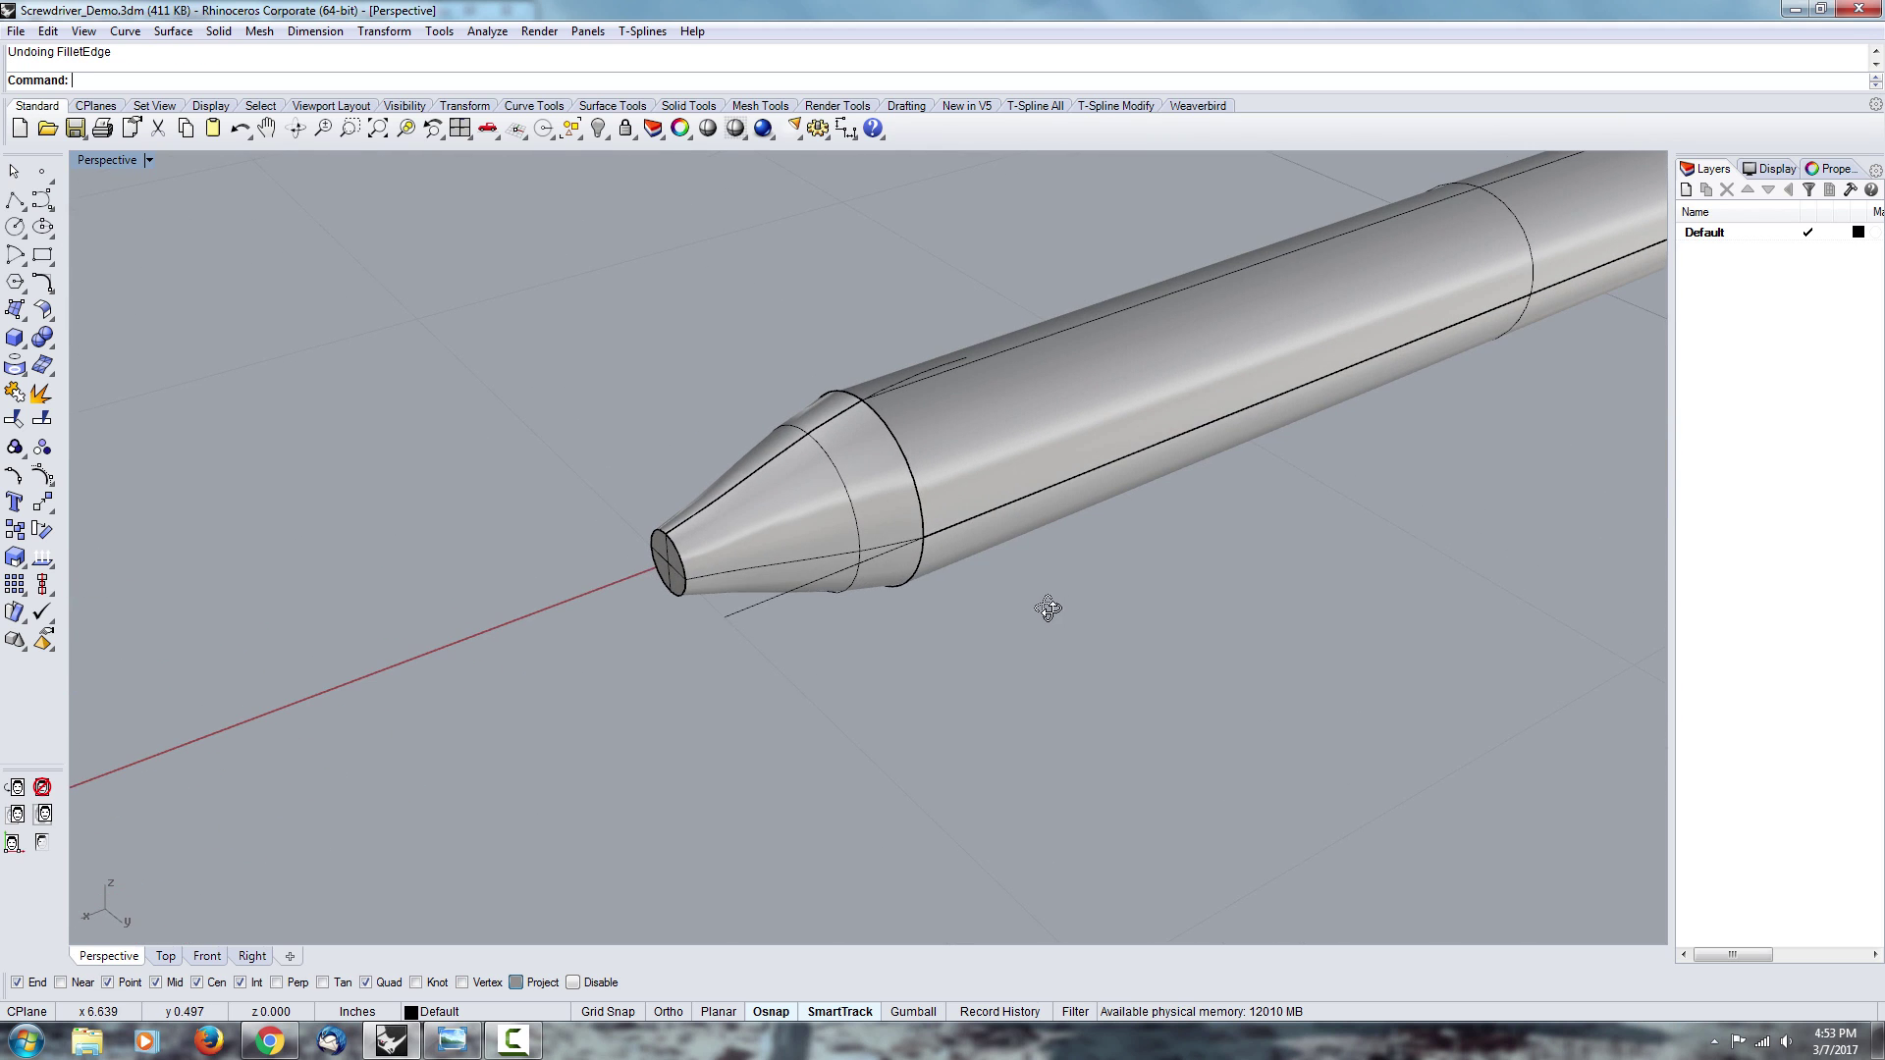
pyautogui.scroll(2, 882, 468)
pyautogui.press('Return')
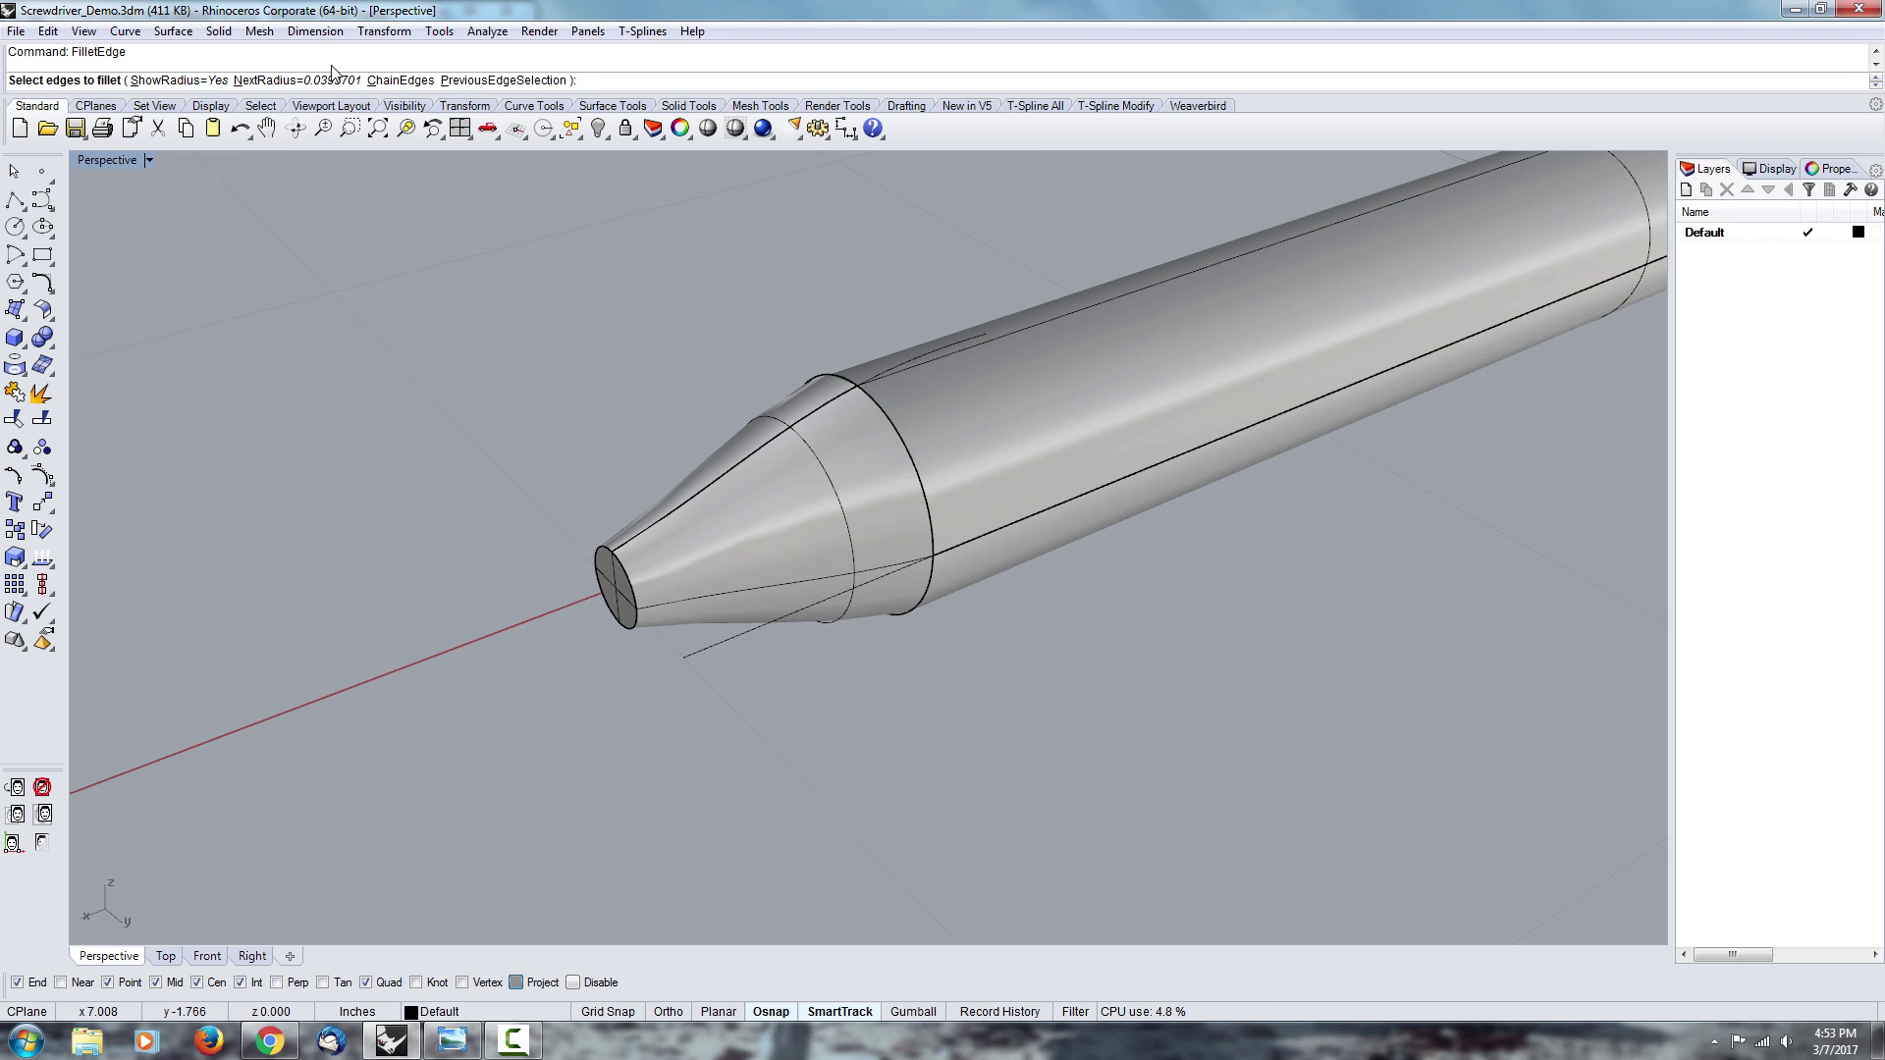
pyautogui.click(886, 409)
pyautogui.moveTo(886, 409); pyautogui.dragTo(863, 463, button='right')
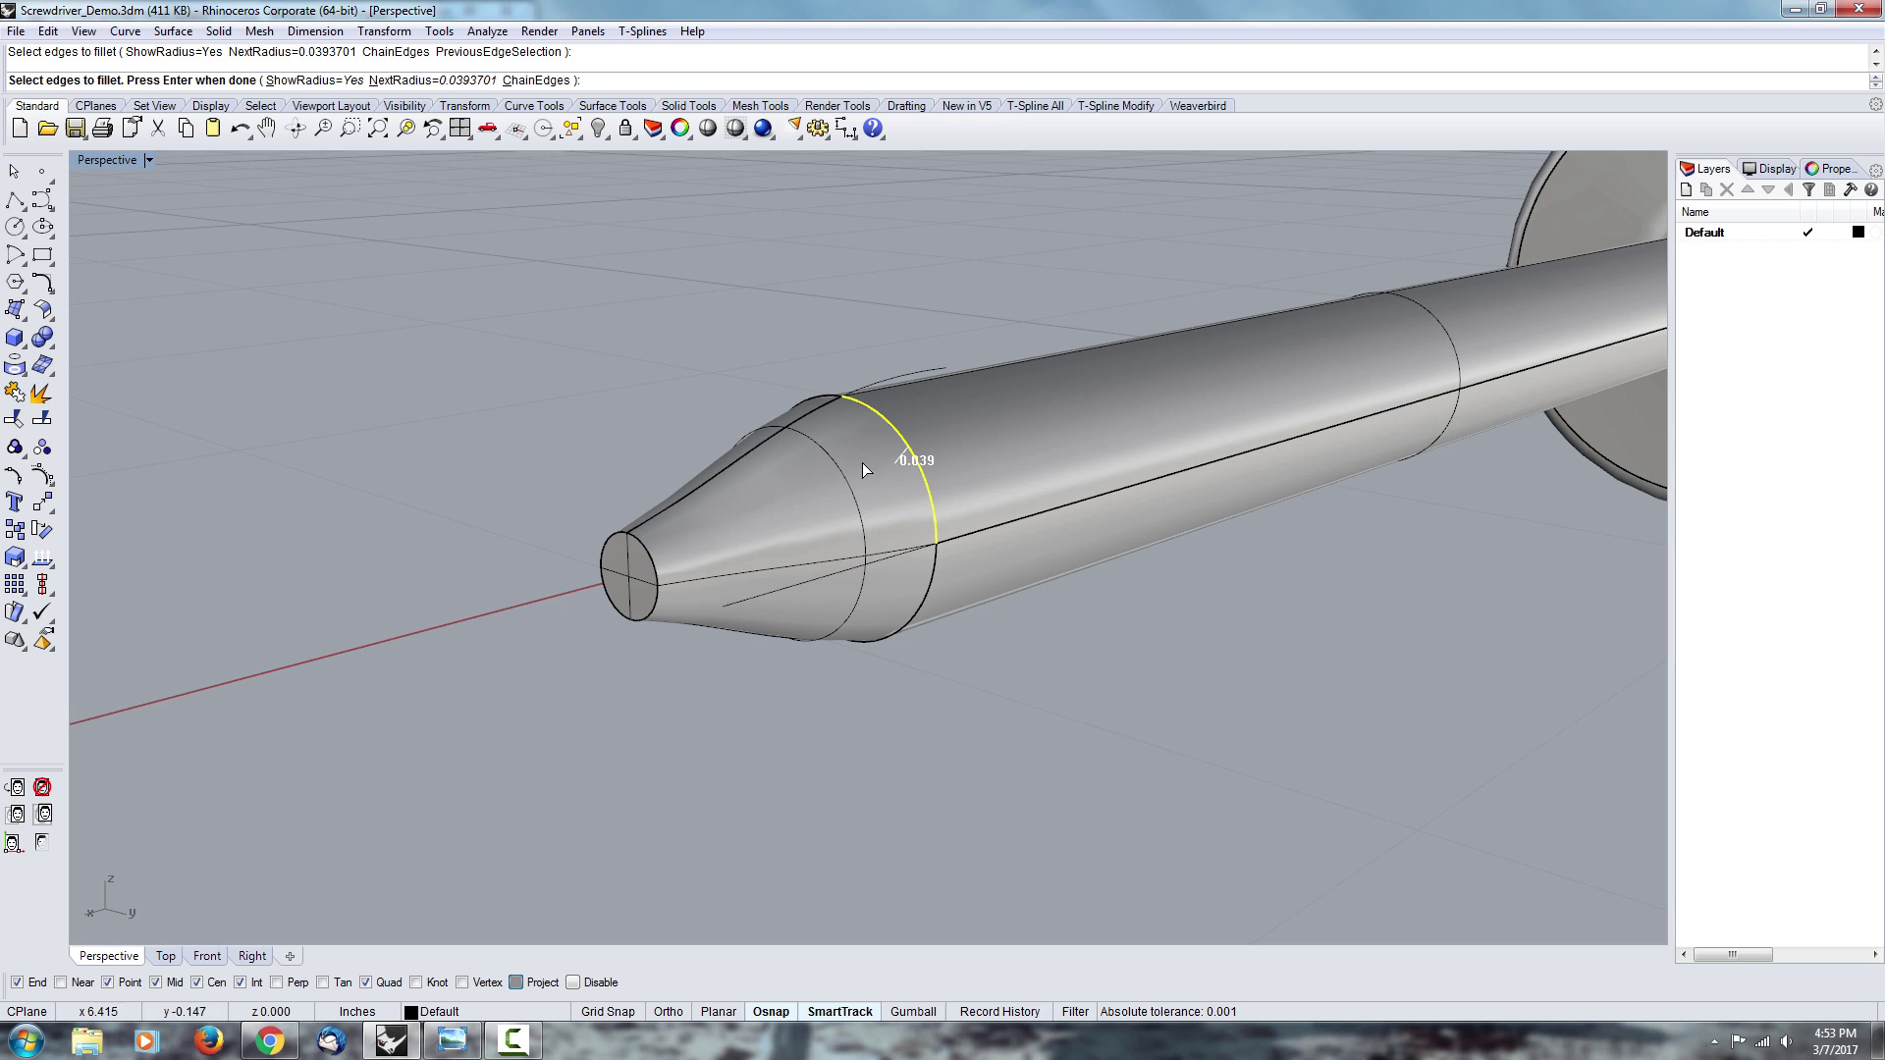
pyautogui.moveTo(935, 545); pyautogui.dragTo(693, 488, button='right')
pyautogui.click(932, 570)
pyautogui.moveTo(797, 417); pyautogui.dragTo(817, 491, button='right')
pyautogui.press('Escape')
# - Explode the joined screwdriver polysurface into separate surfaces
pyautogui.moveTo(933, 619); pyautogui.dragTo(877, 577, button='right')
pyautogui.click(751, 567)
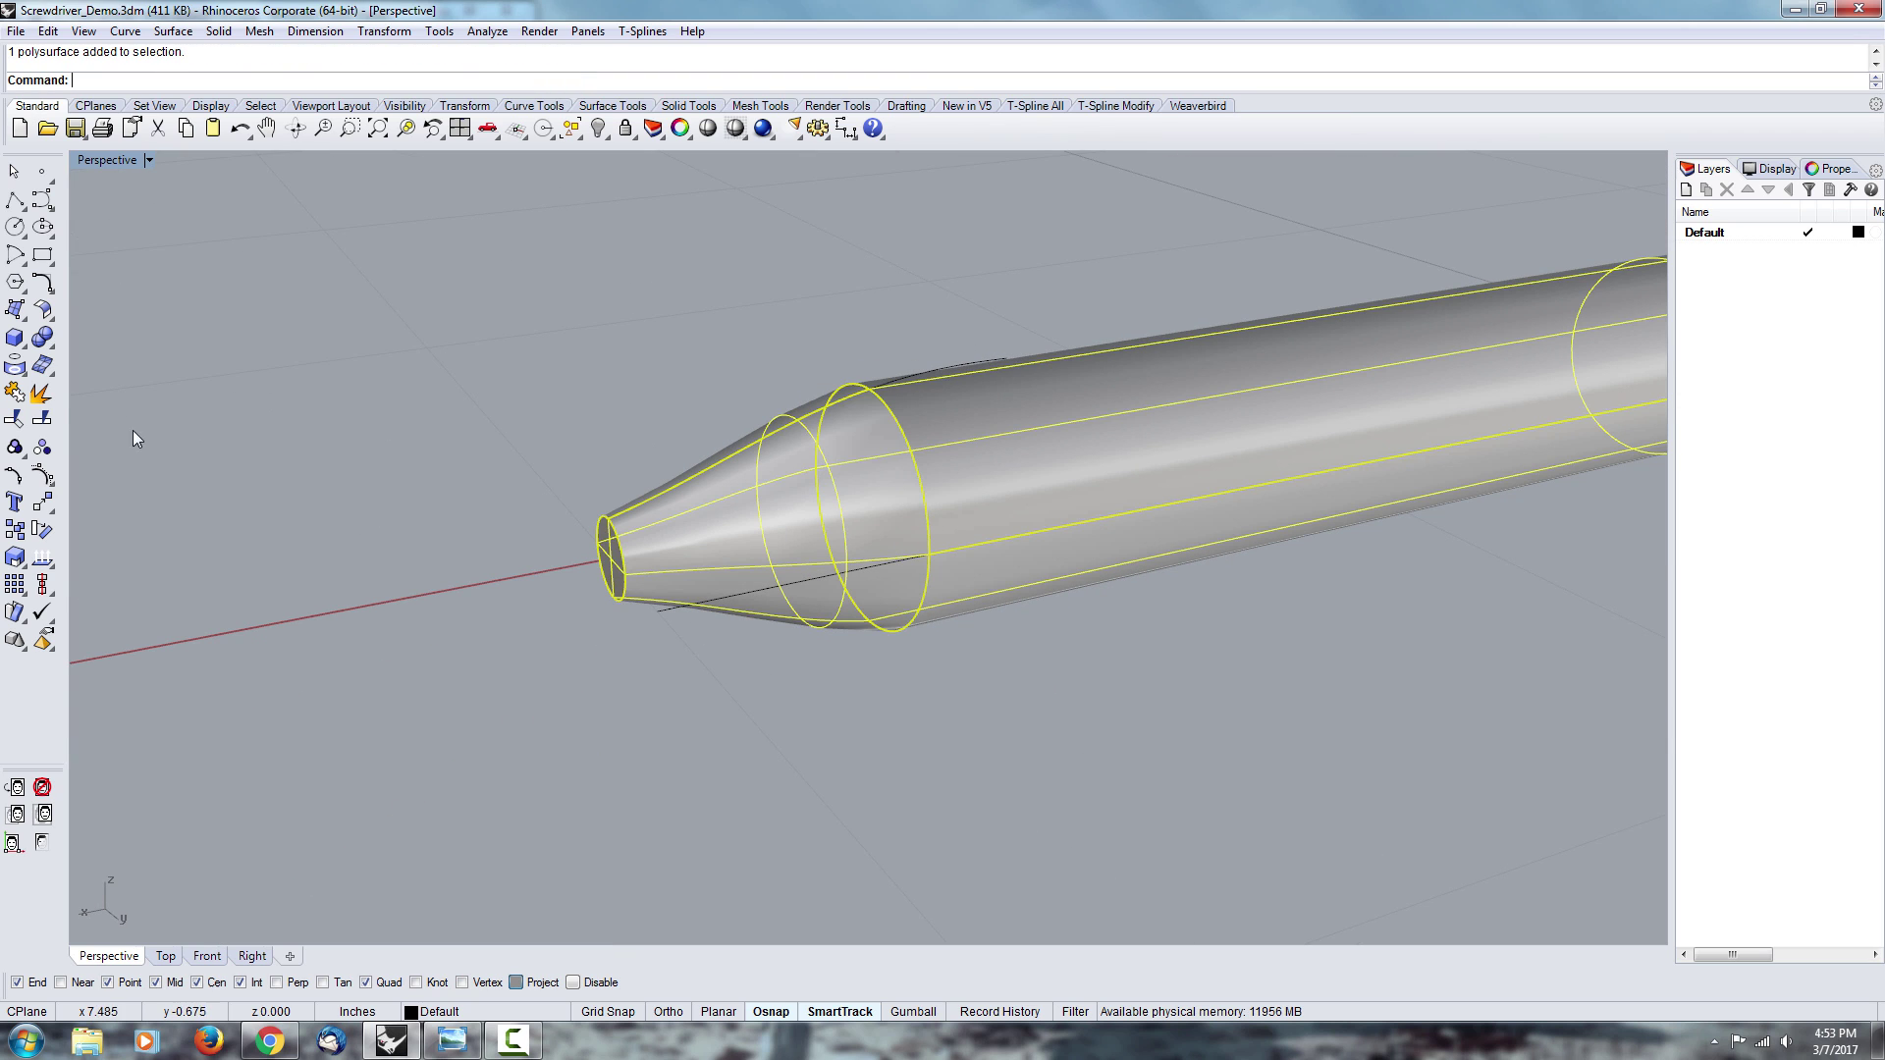
pyautogui.click(41, 392)
pyautogui.click(593, 813)
pyautogui.click(850, 459)
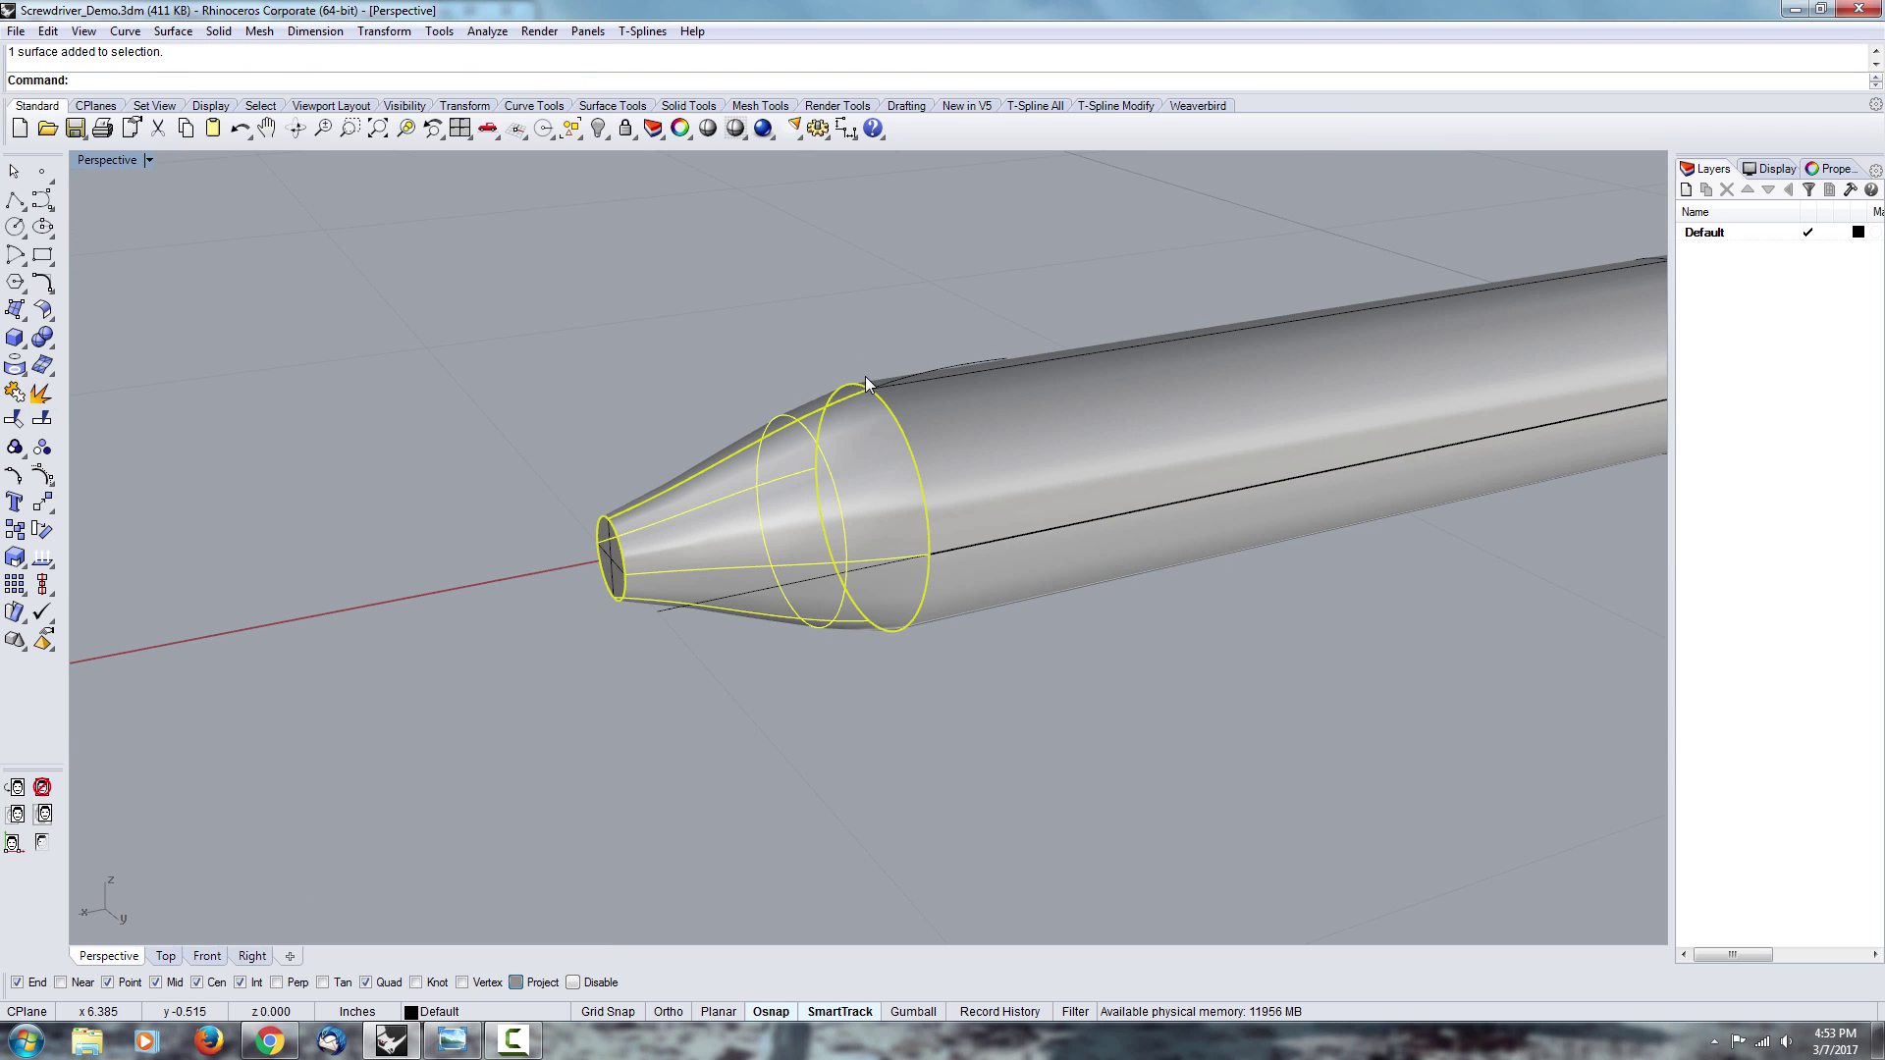
pyautogui.press('Escape')
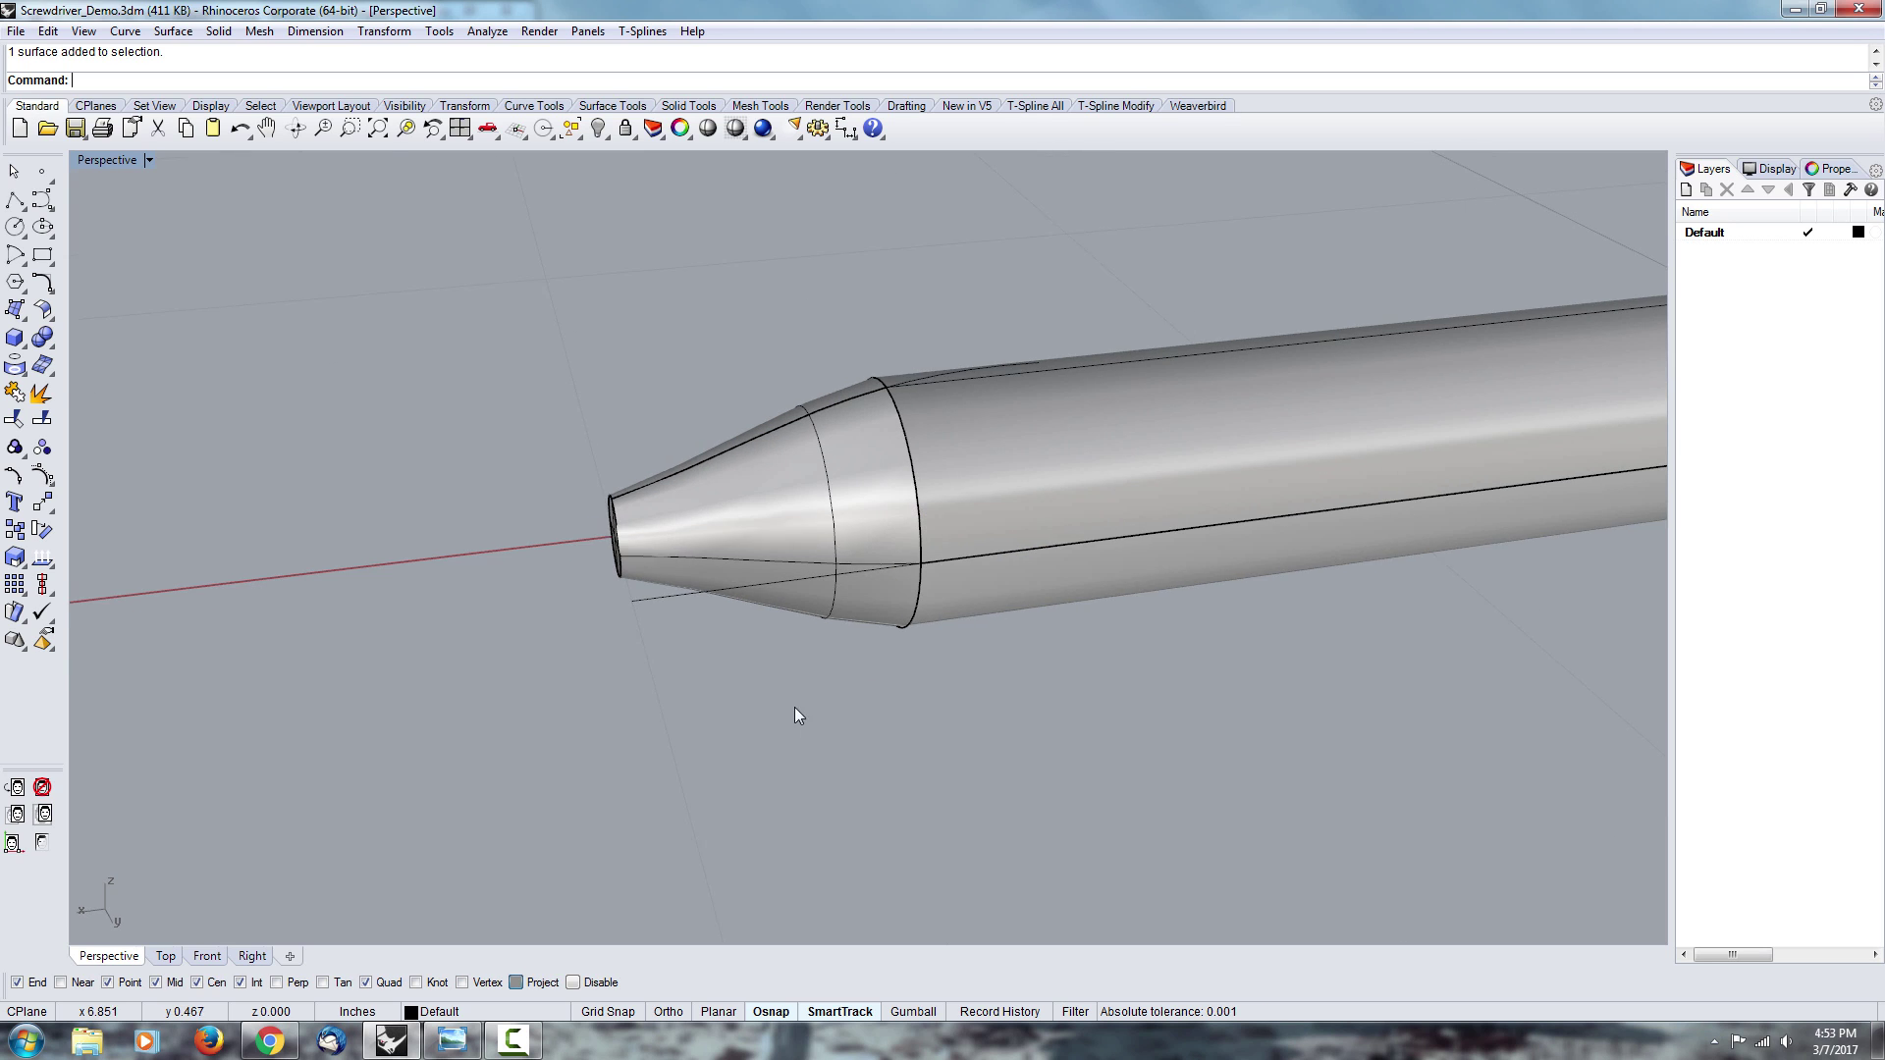
# - Rotate the tapered tip surface 270 degrees about the shaft's centre in the Right view, aligning its seam with the shaft's seam
pyautogui.scroll(5, 642, 529)
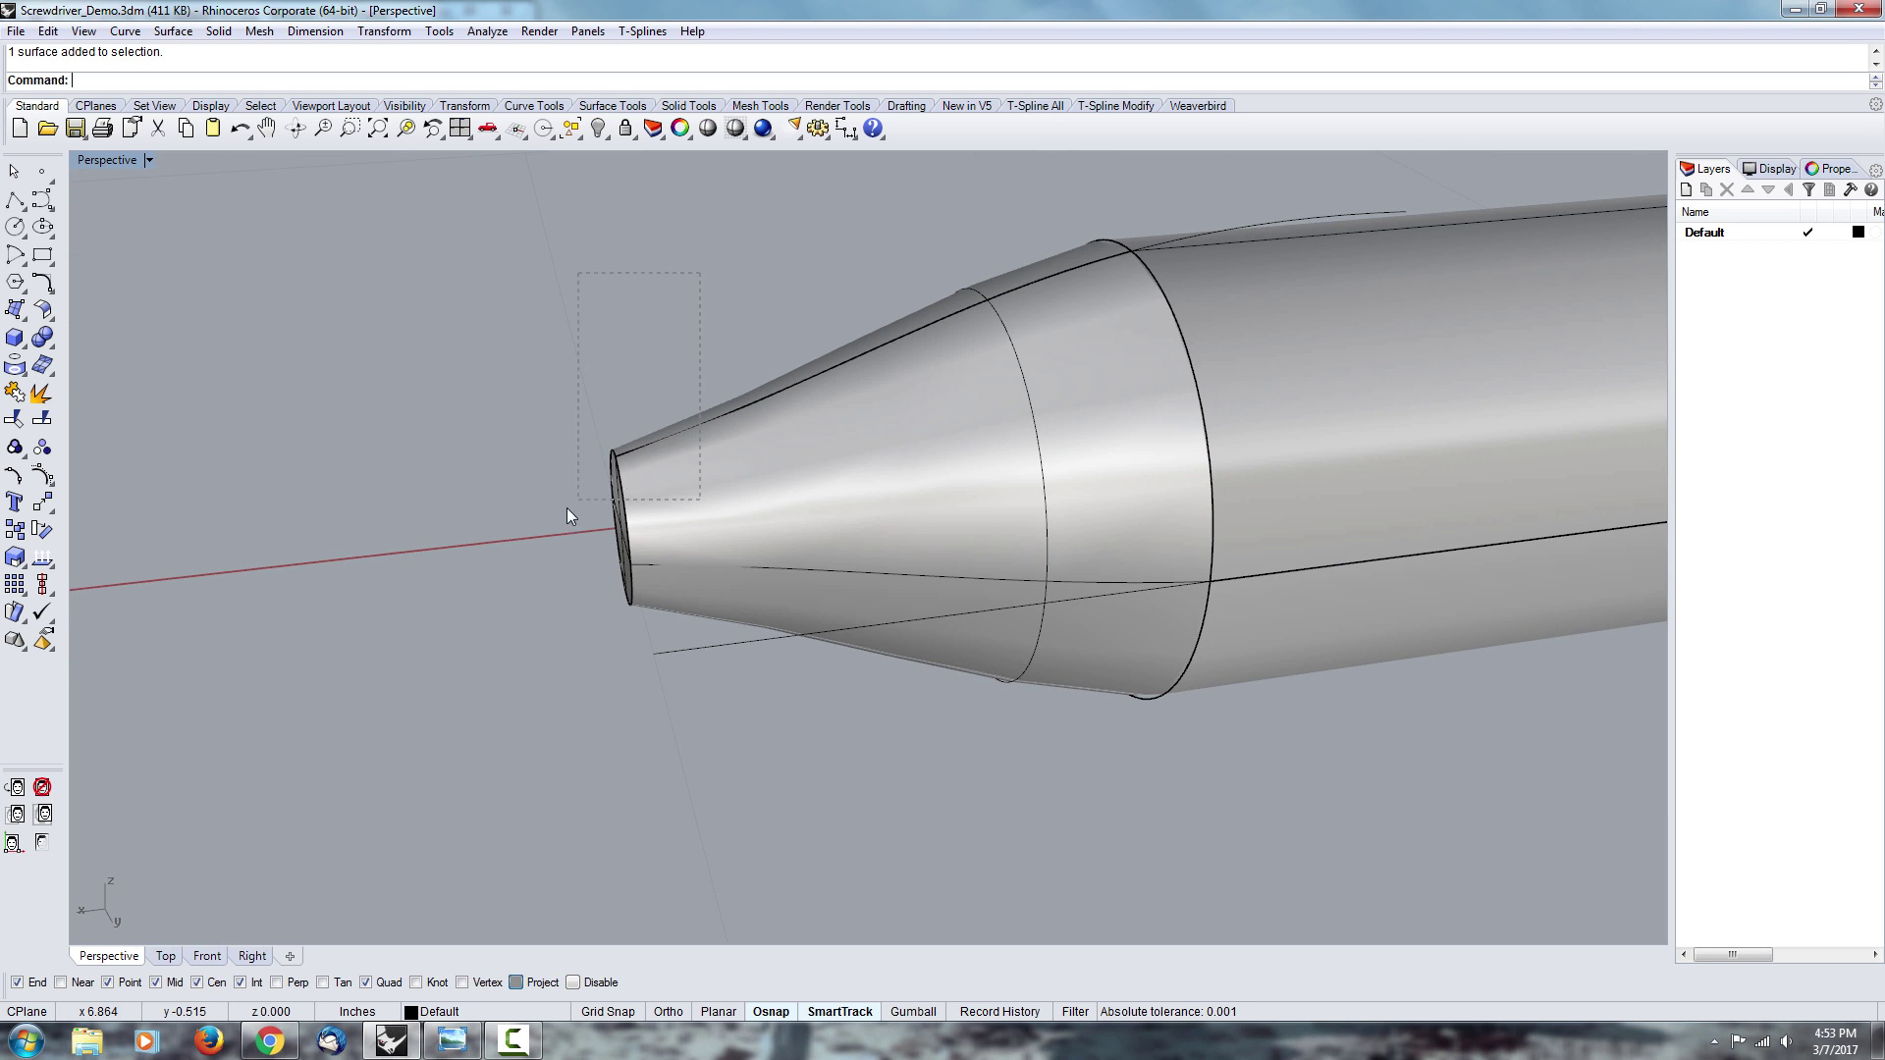
pyautogui.moveTo(566, 509); pyautogui.dragTo(566, 508)
pyautogui.moveTo(979, 417)
pyautogui.mouseDown(button='right')
pyautogui.moveTo(980, 455)
pyautogui.moveTo(918, 462)
pyautogui.moveTo(951, 438)
pyautogui.mouseUp(button='right')
pyautogui.write('Rotate')
pyautogui.press('Return')
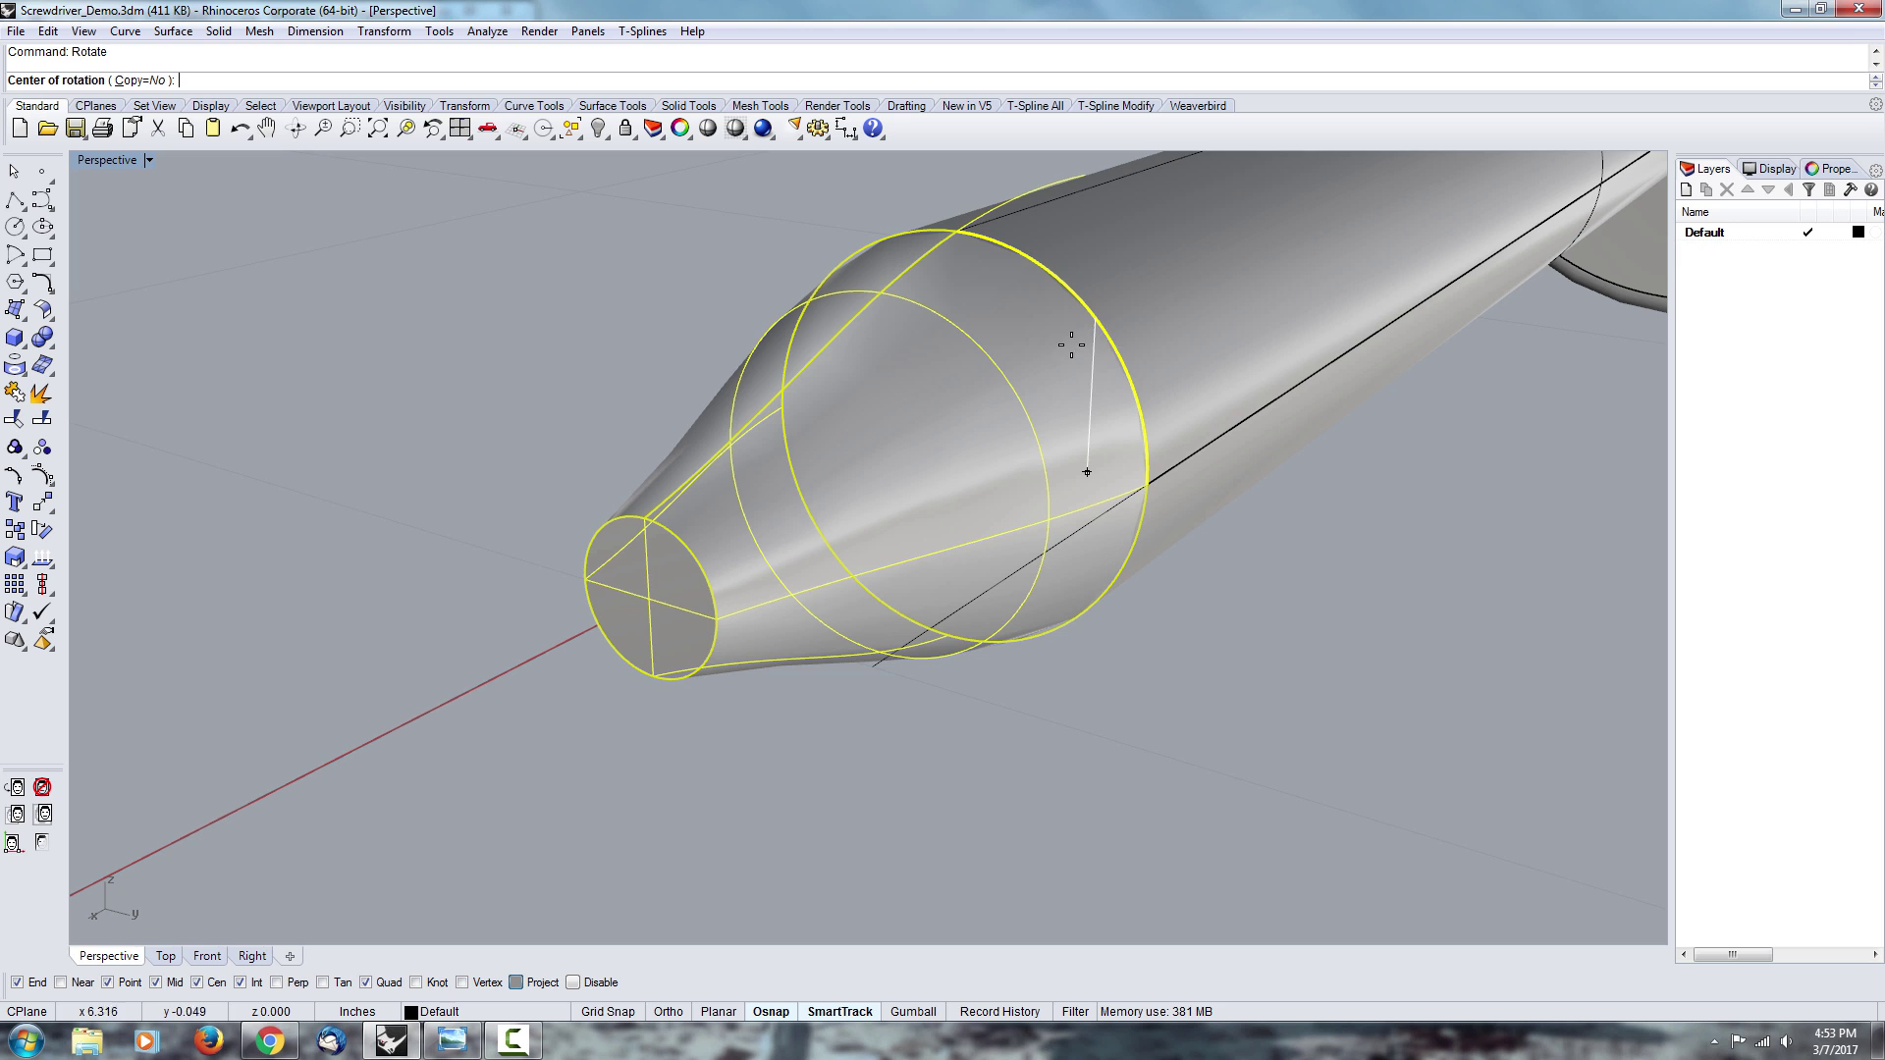
pyautogui.click(1021, 272)
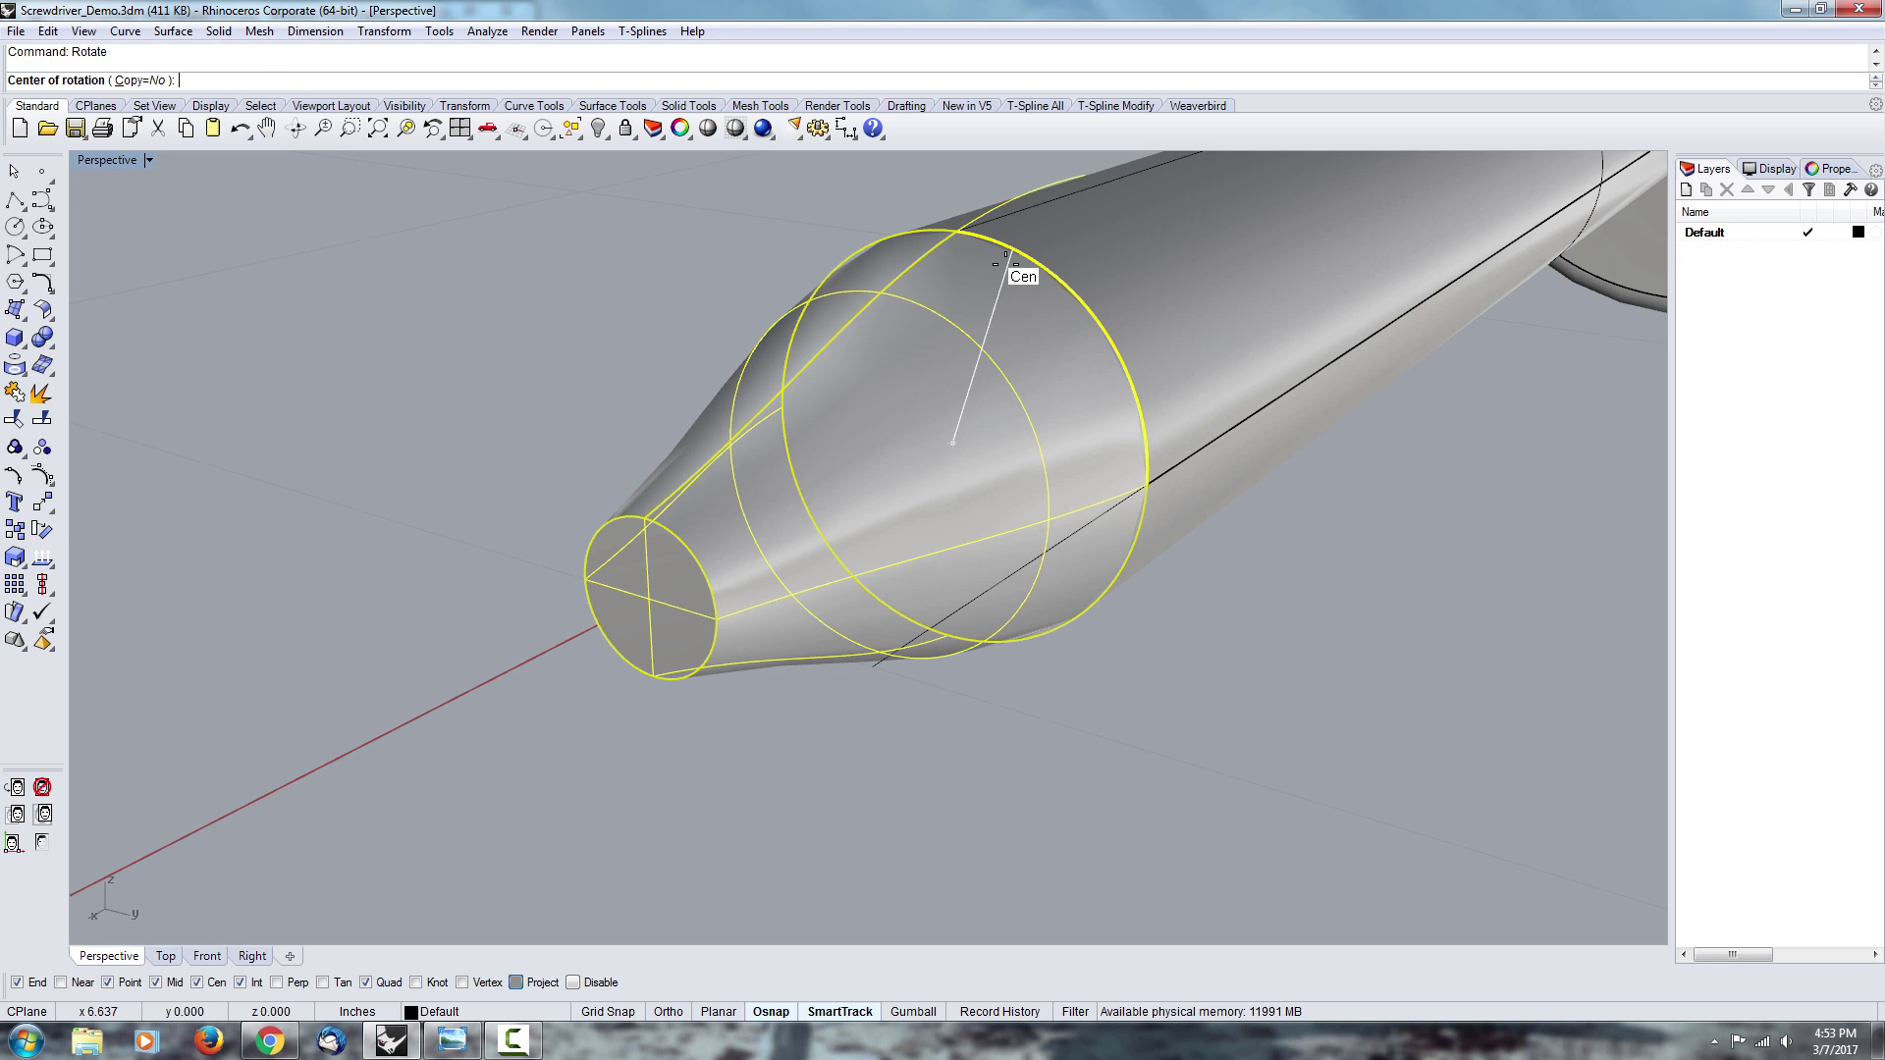
pyautogui.doubleClick(98, 160)
pyautogui.scroll(-1, 1298, 643)
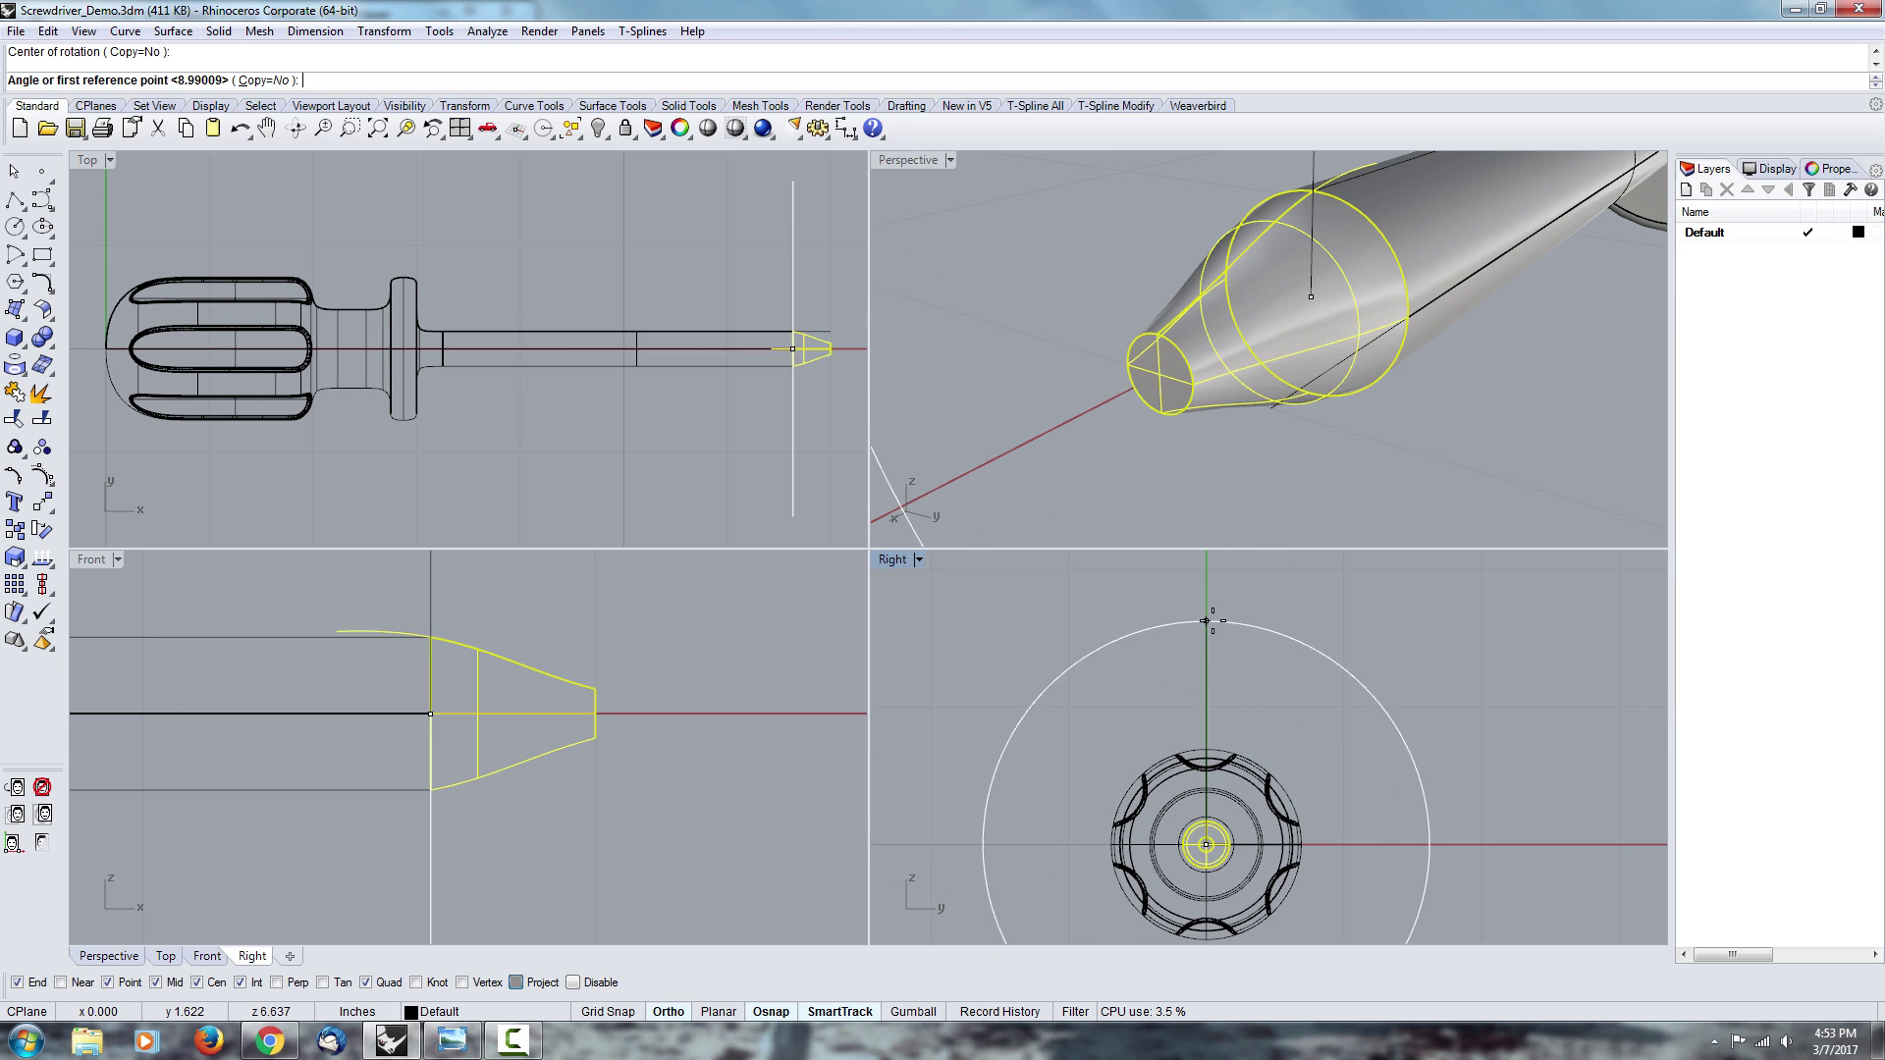
pyautogui.click(1205, 620)
pyautogui.press('shift')
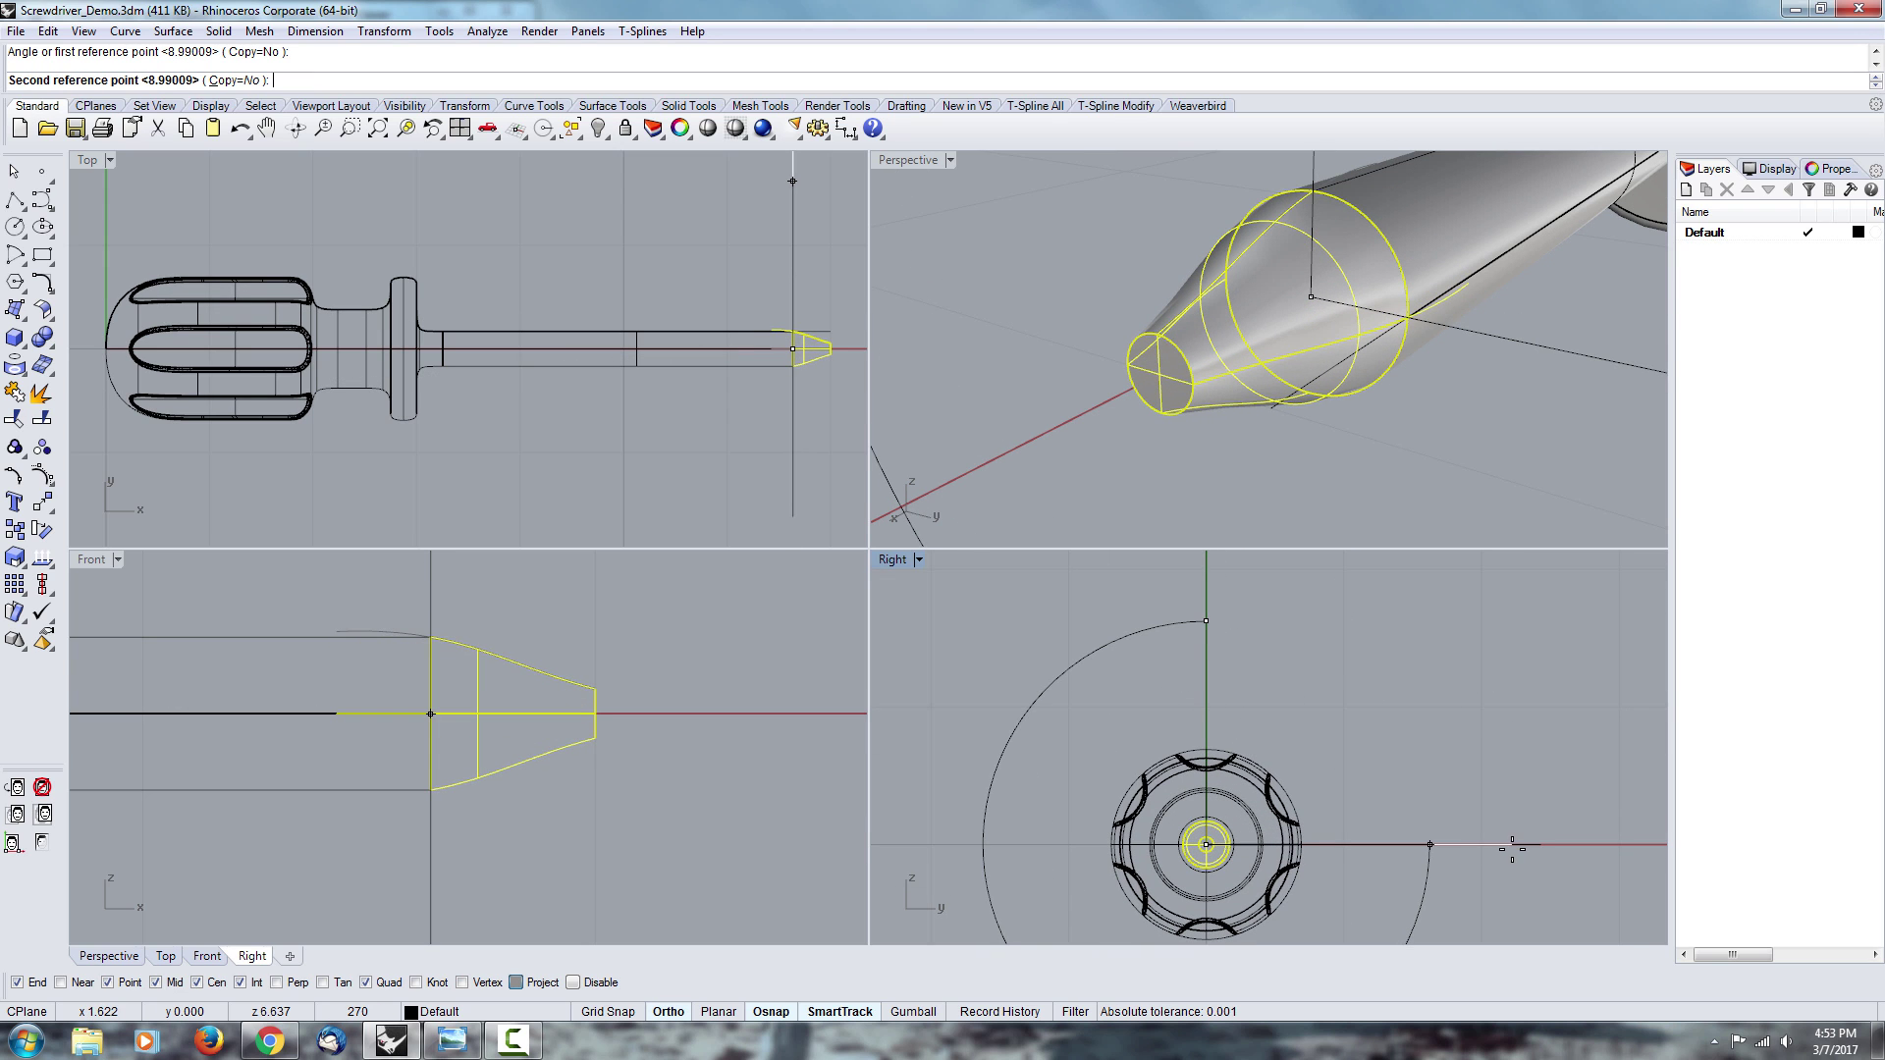
pyautogui.keyDown('shift'); pyautogui.click(1512, 847); pyautogui.keyUp('shift')
pyautogui.click(1544, 462)
# - Select the whole screwdriver and join all its surfaces again
pyautogui.moveTo(1547, 466); pyautogui.dragTo(1431, 235, button='right')
pyautogui.scroll(-5, 1070, 356)
pyautogui.moveTo(1036, 231); pyautogui.dragTo(1595, 474)
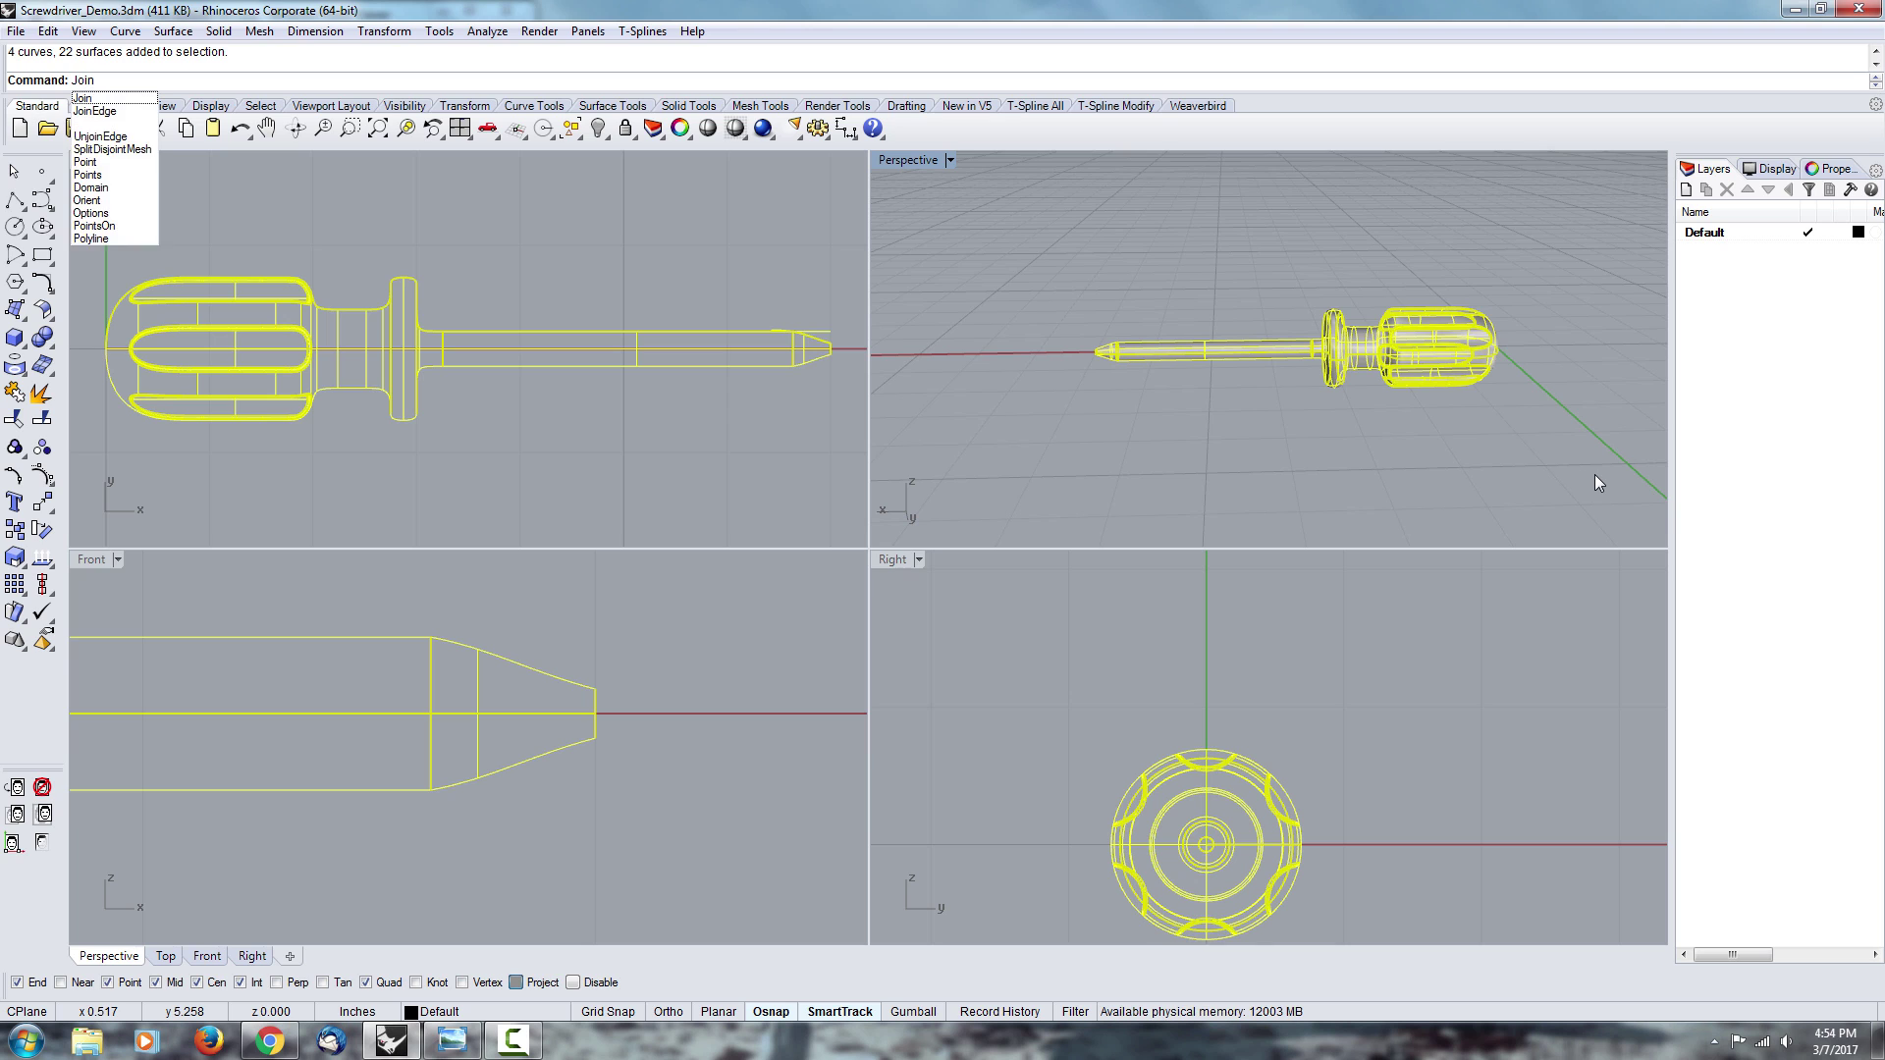
pyautogui.press('Return')
pyautogui.scroll(6, 1048, 391)
pyautogui.moveTo(1266, 256)
pyautogui.mouseDown(button='right')
pyautogui.moveTo(1381, 257)
pyautogui.moveTo(1231, 247)
pyautogui.mouseUp(button='right')
pyautogui.write('F')
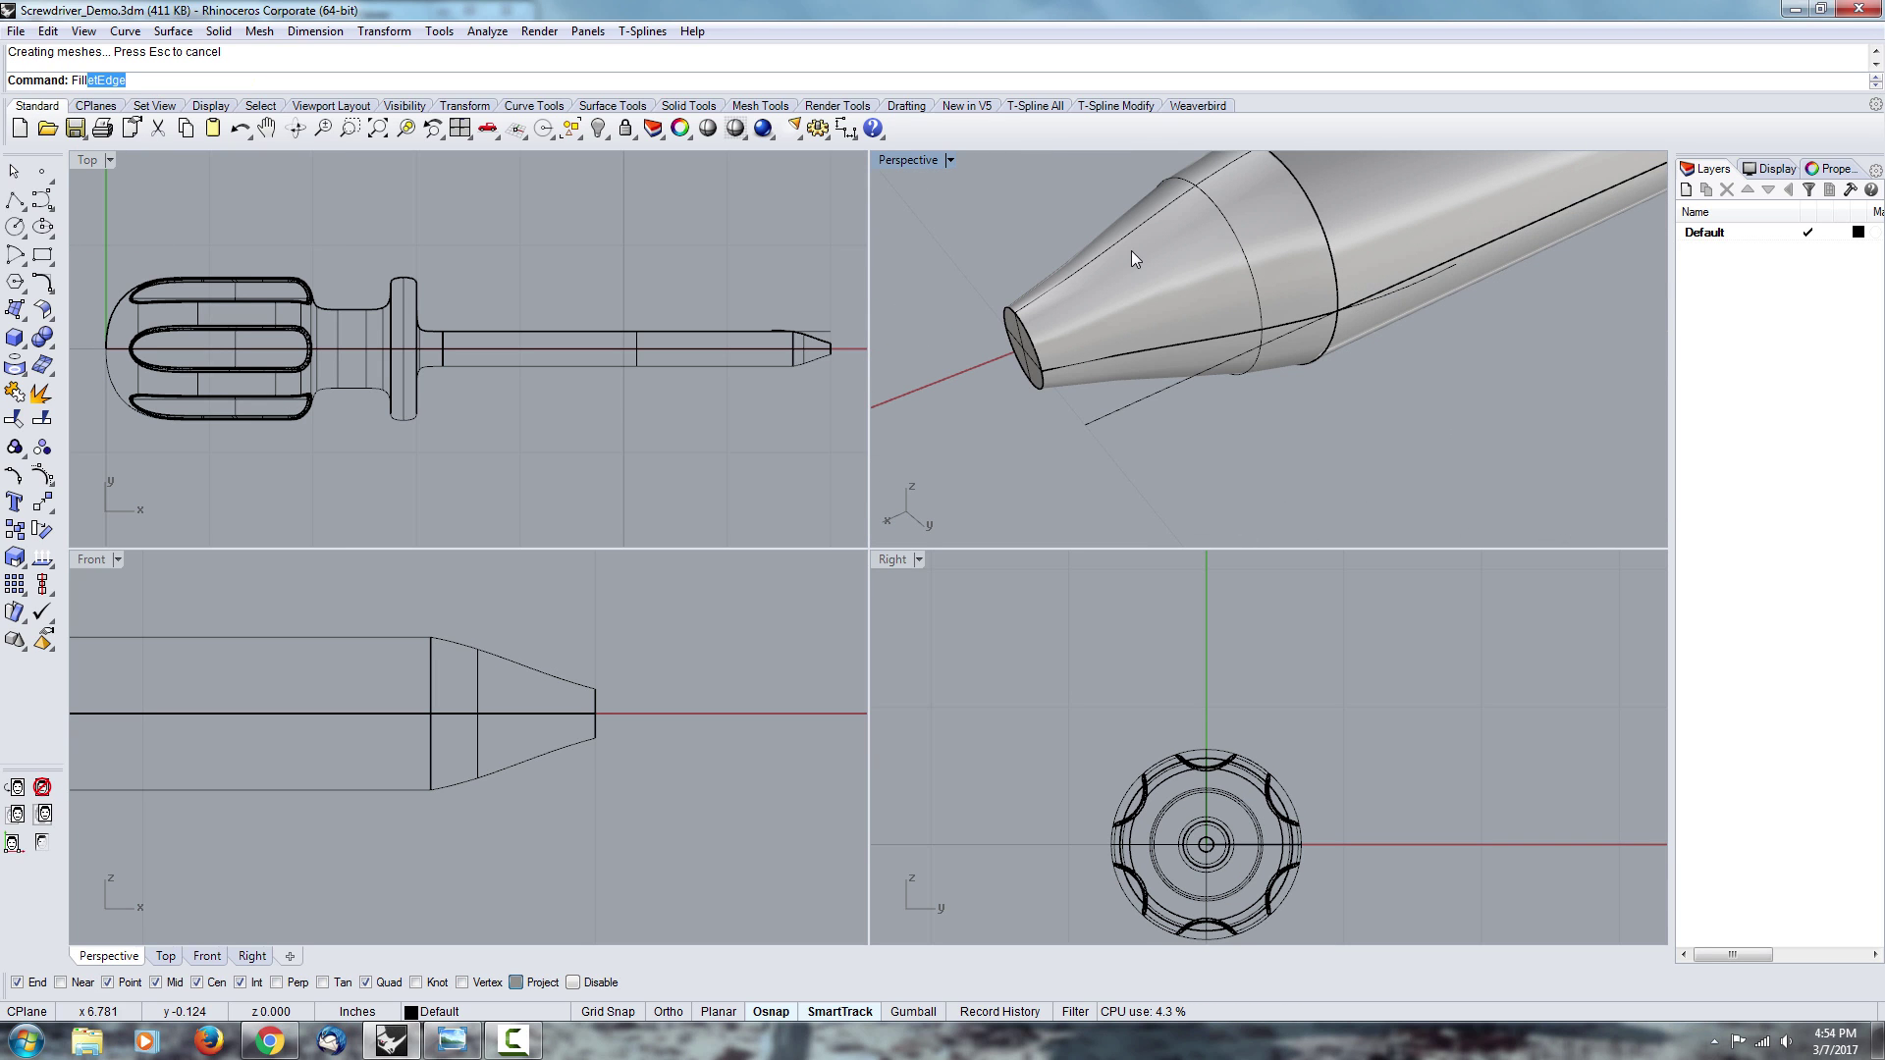
pyautogui.write('ill')
pyautogui.press('Return')
pyautogui.moveTo(1423, 254); pyautogui.dragTo(1340, 304, button='right')
pyautogui.click(1341, 322)
pyautogui.moveTo(1164, 177); pyautogui.dragTo(1262, 202, button='right')
pyautogui.moveTo(1281, 292); pyautogui.dragTo(1067, 319, button='right')
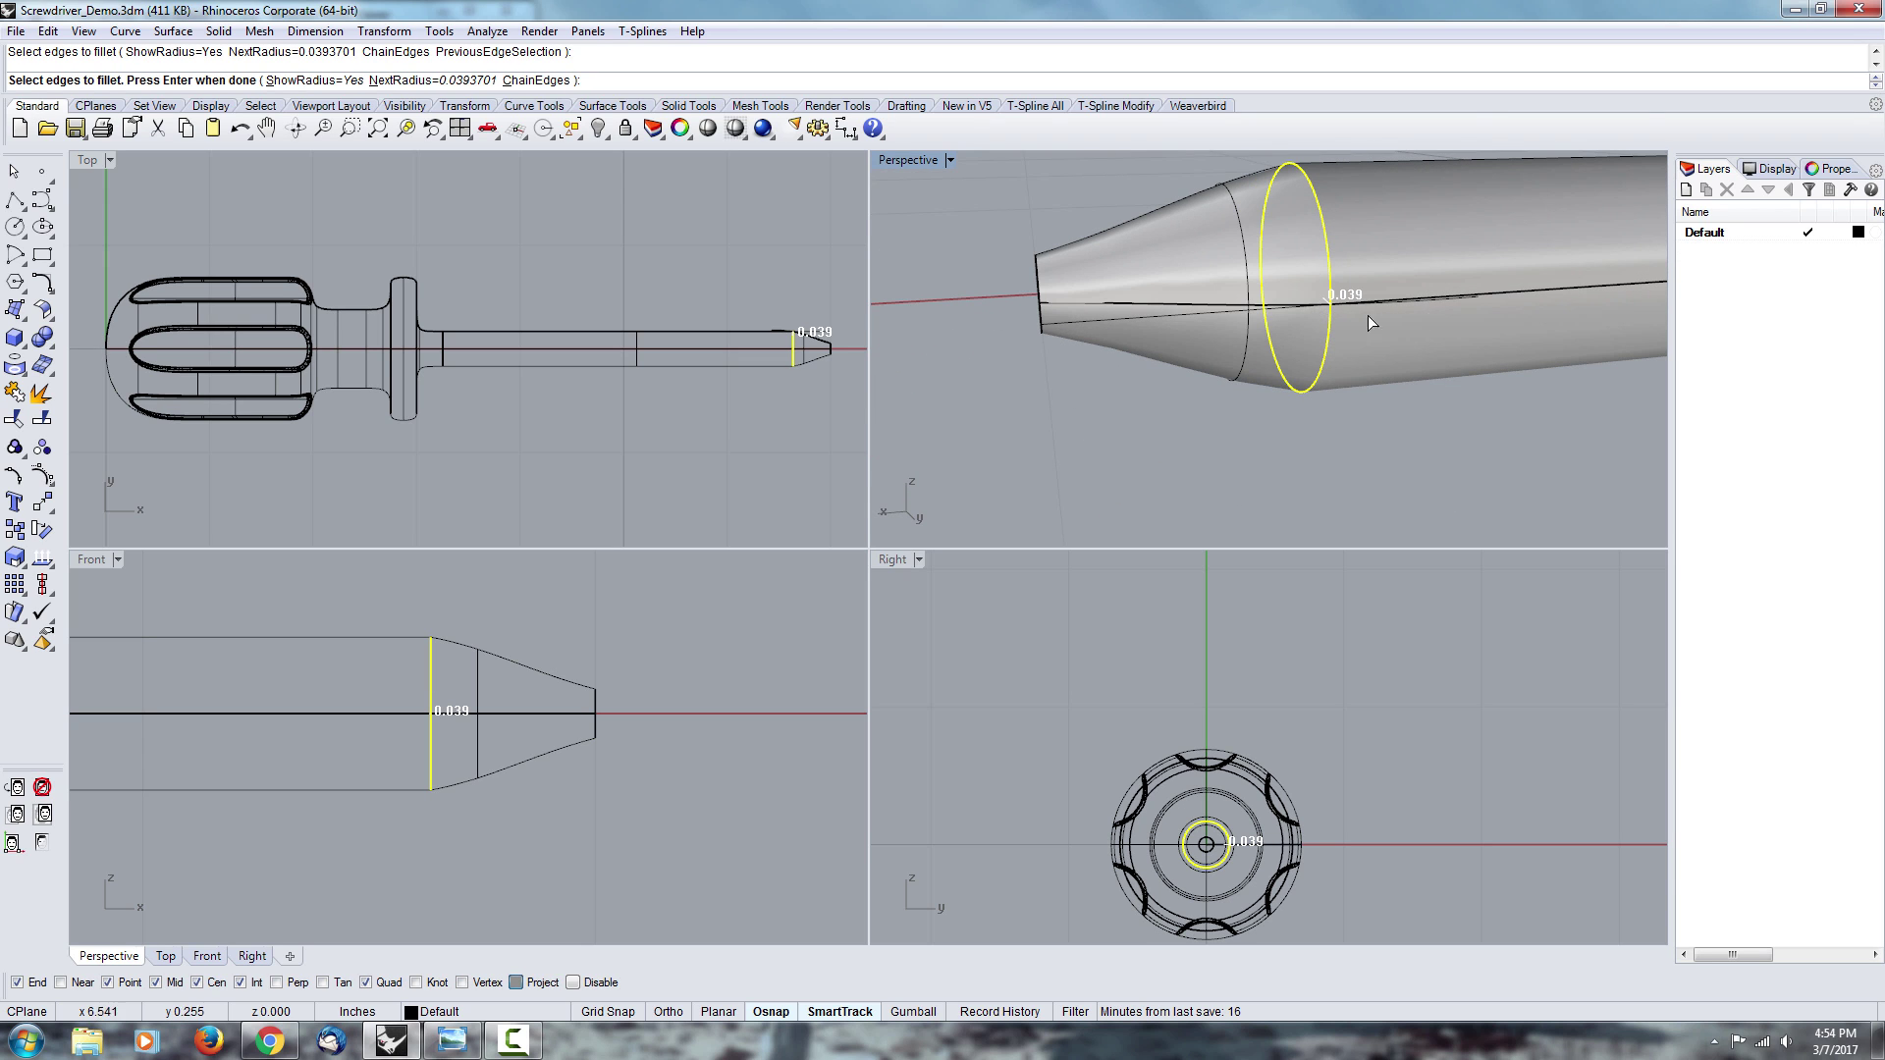
pyautogui.moveTo(1322, 330); pyautogui.dragTo(1345, 351, button='right')
pyautogui.click(448, 82)
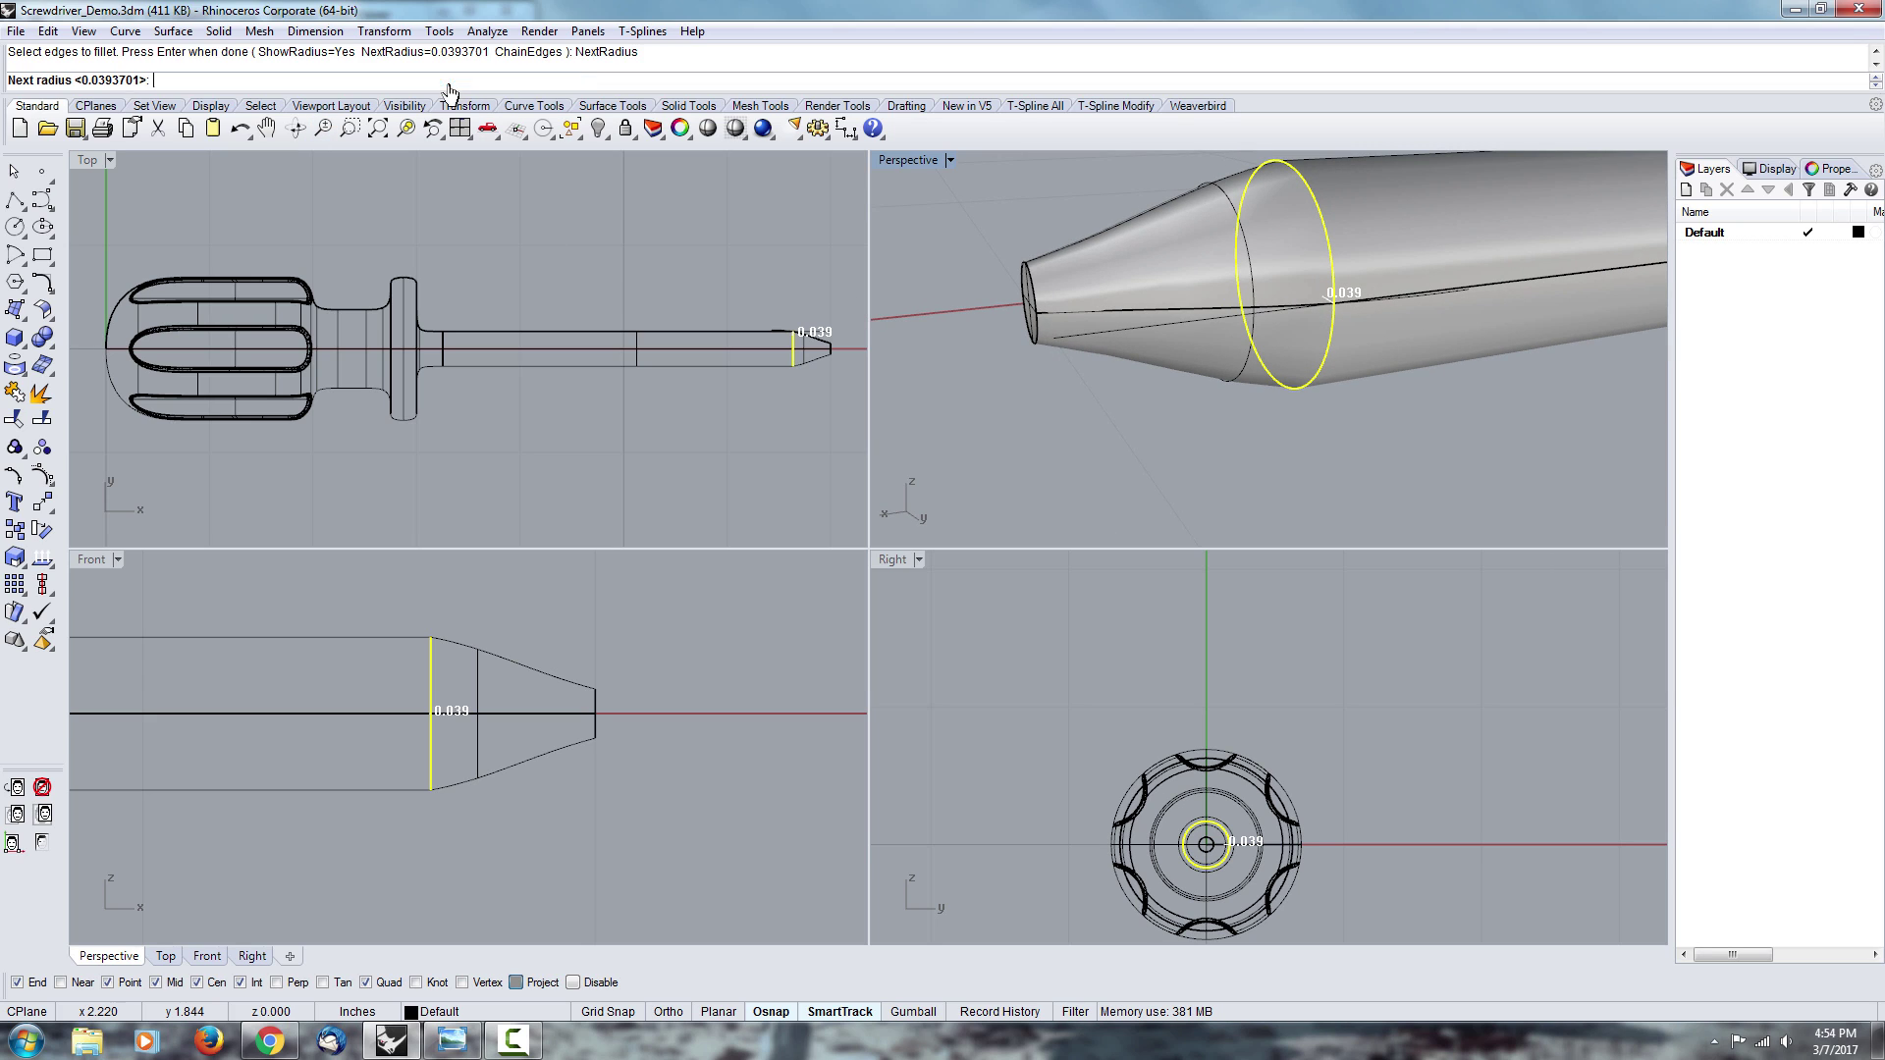
pyautogui.press('Escape')
# - Fillet the circular edge between the shaft and the tapered tip with a 3 mm radius
pyautogui.rightClick(1451, 470)
pyautogui.click(325, 83)
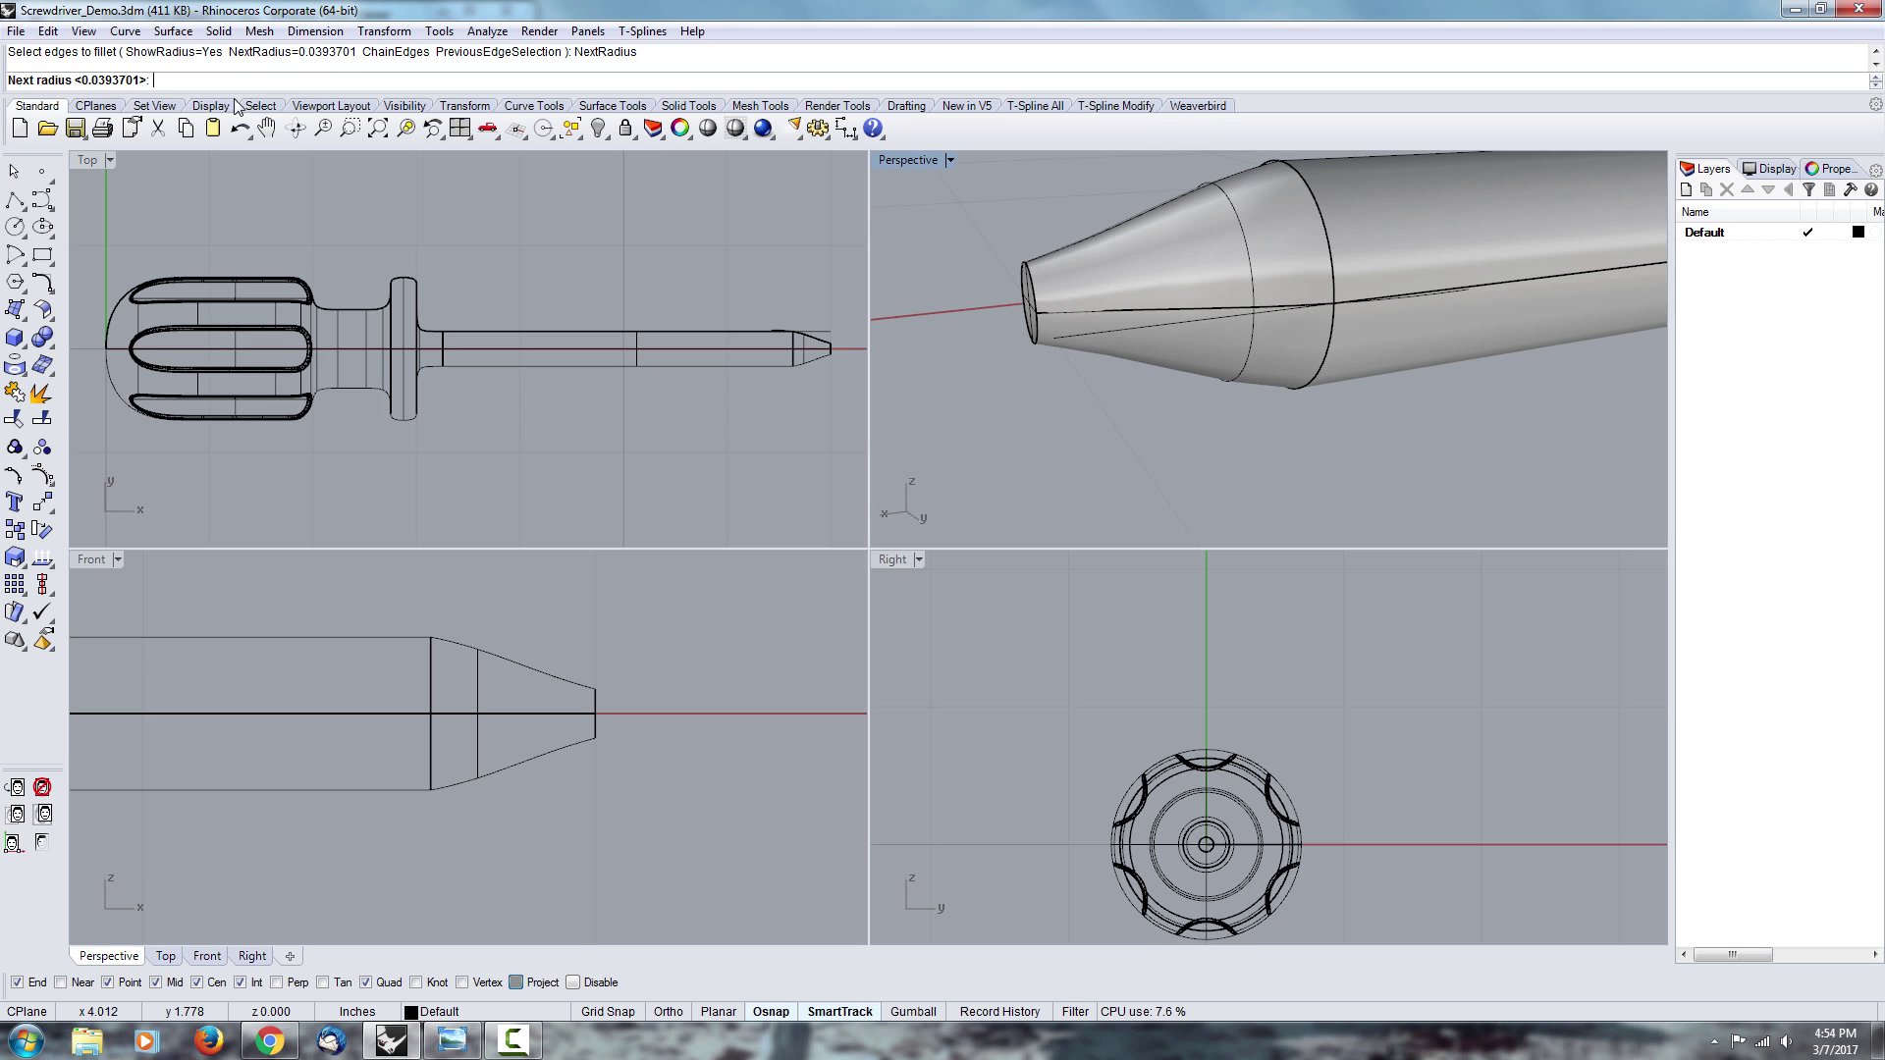
pyautogui.write('3mm')
pyautogui.press('Return')
pyautogui.click(1325, 228)
pyautogui.press('Return')
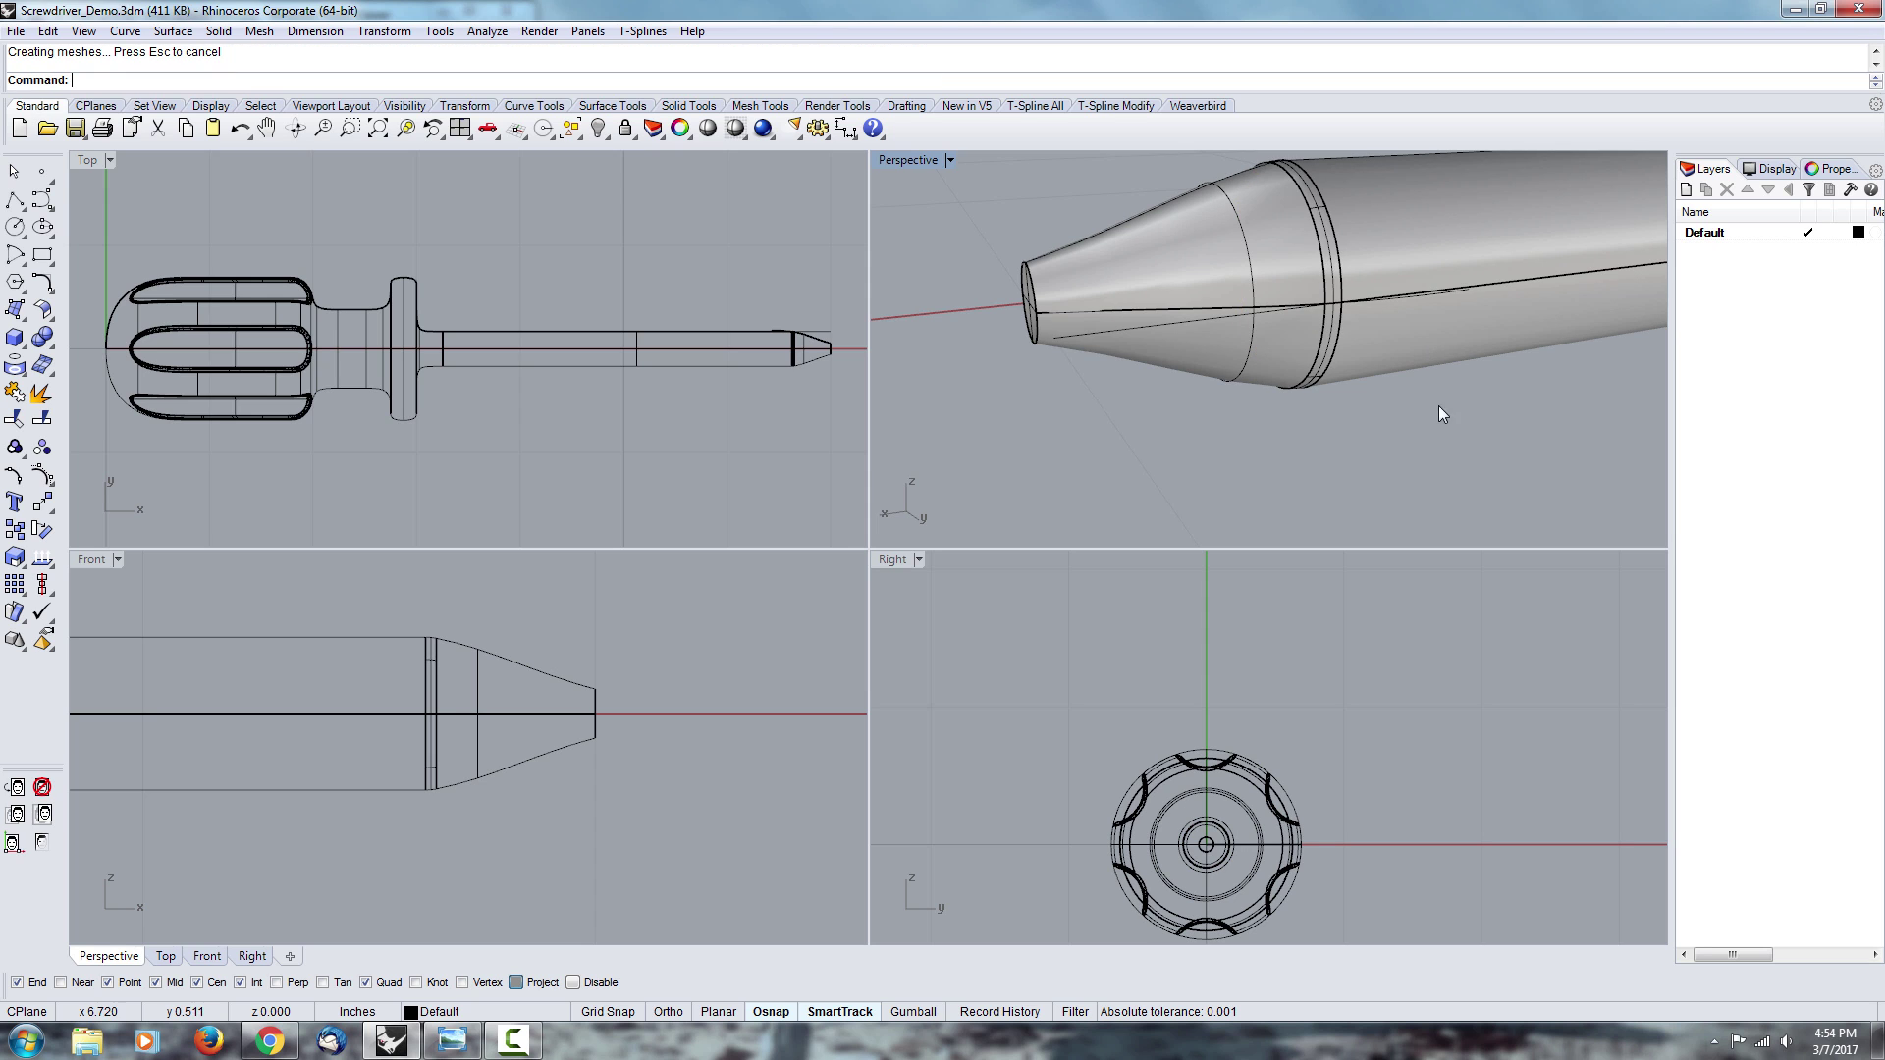
# - Set the document's render mesh quality to Custom with a density of 1.0
pyautogui.moveTo(1451, 417); pyautogui.dragTo(1209, 349, button='right')
pyautogui.scroll(3, 1321, 334)
pyautogui.scroll(3, 1218, 348)
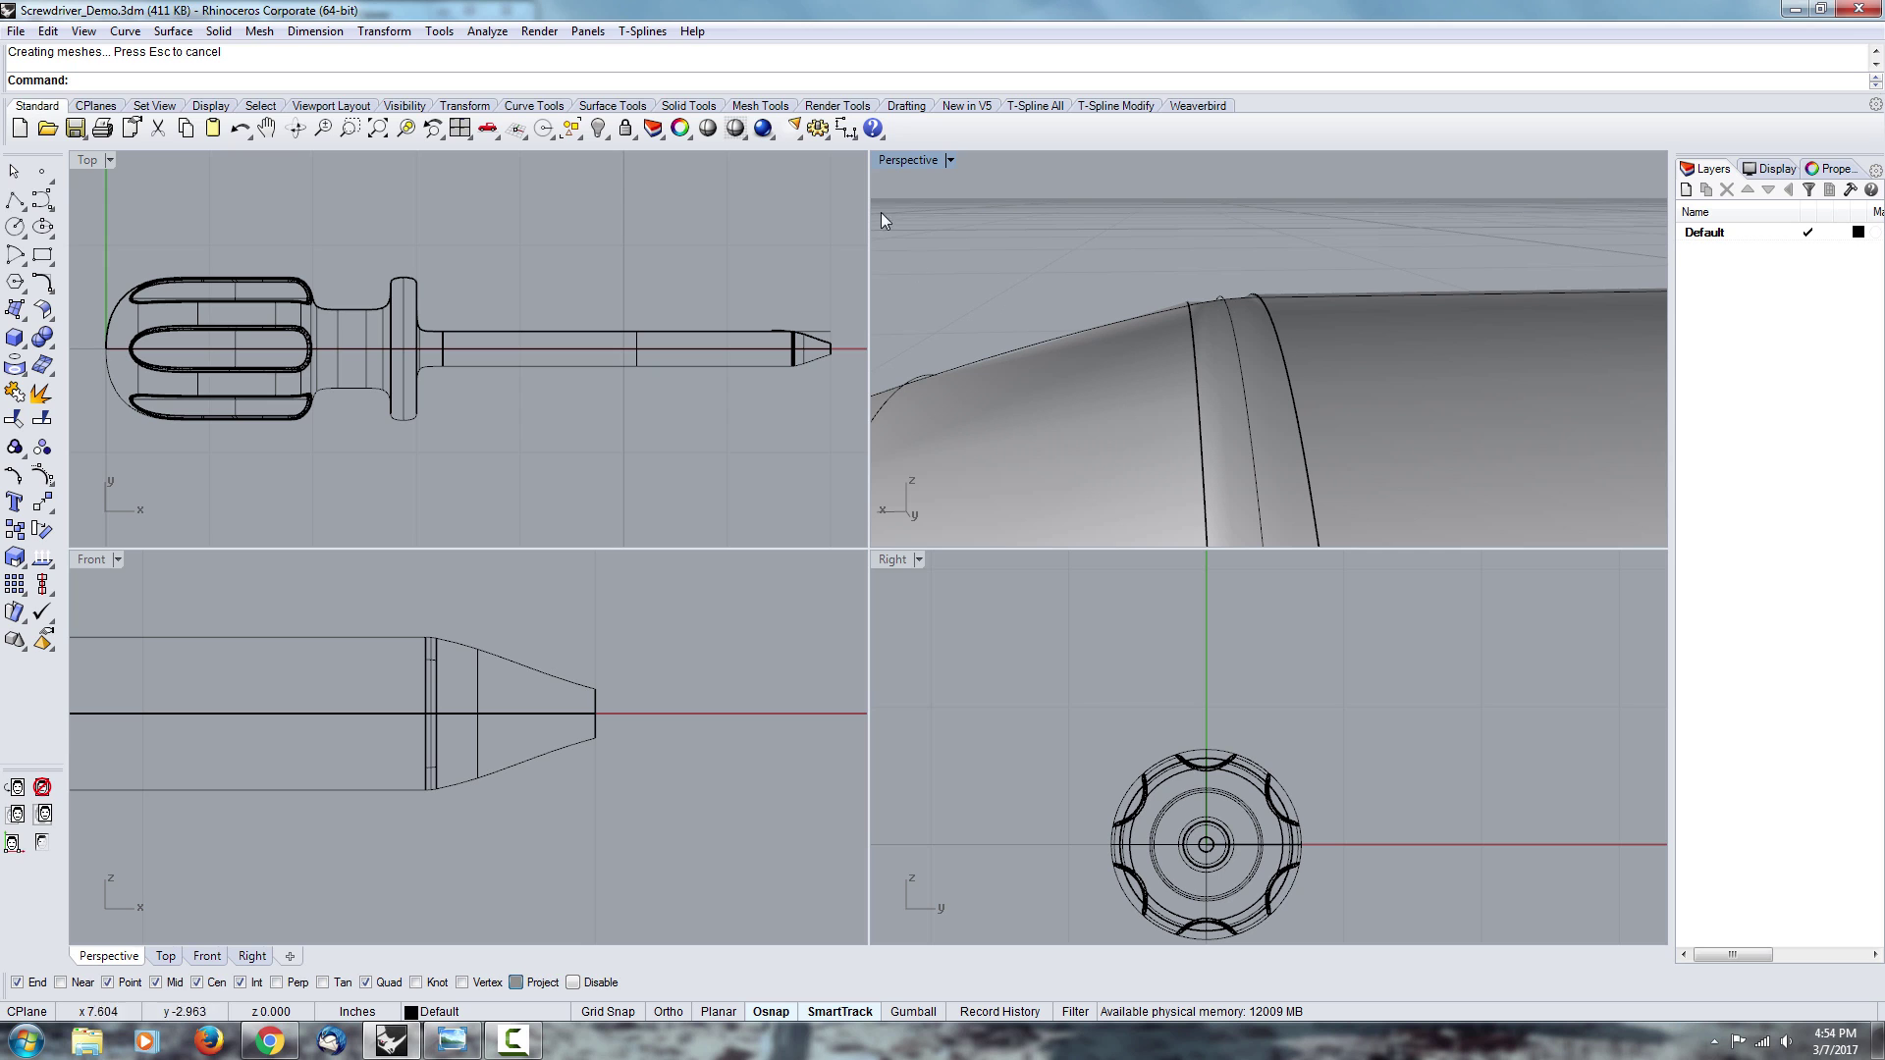
pyautogui.click(815, 131)
pyautogui.scroll(1, 316, 385)
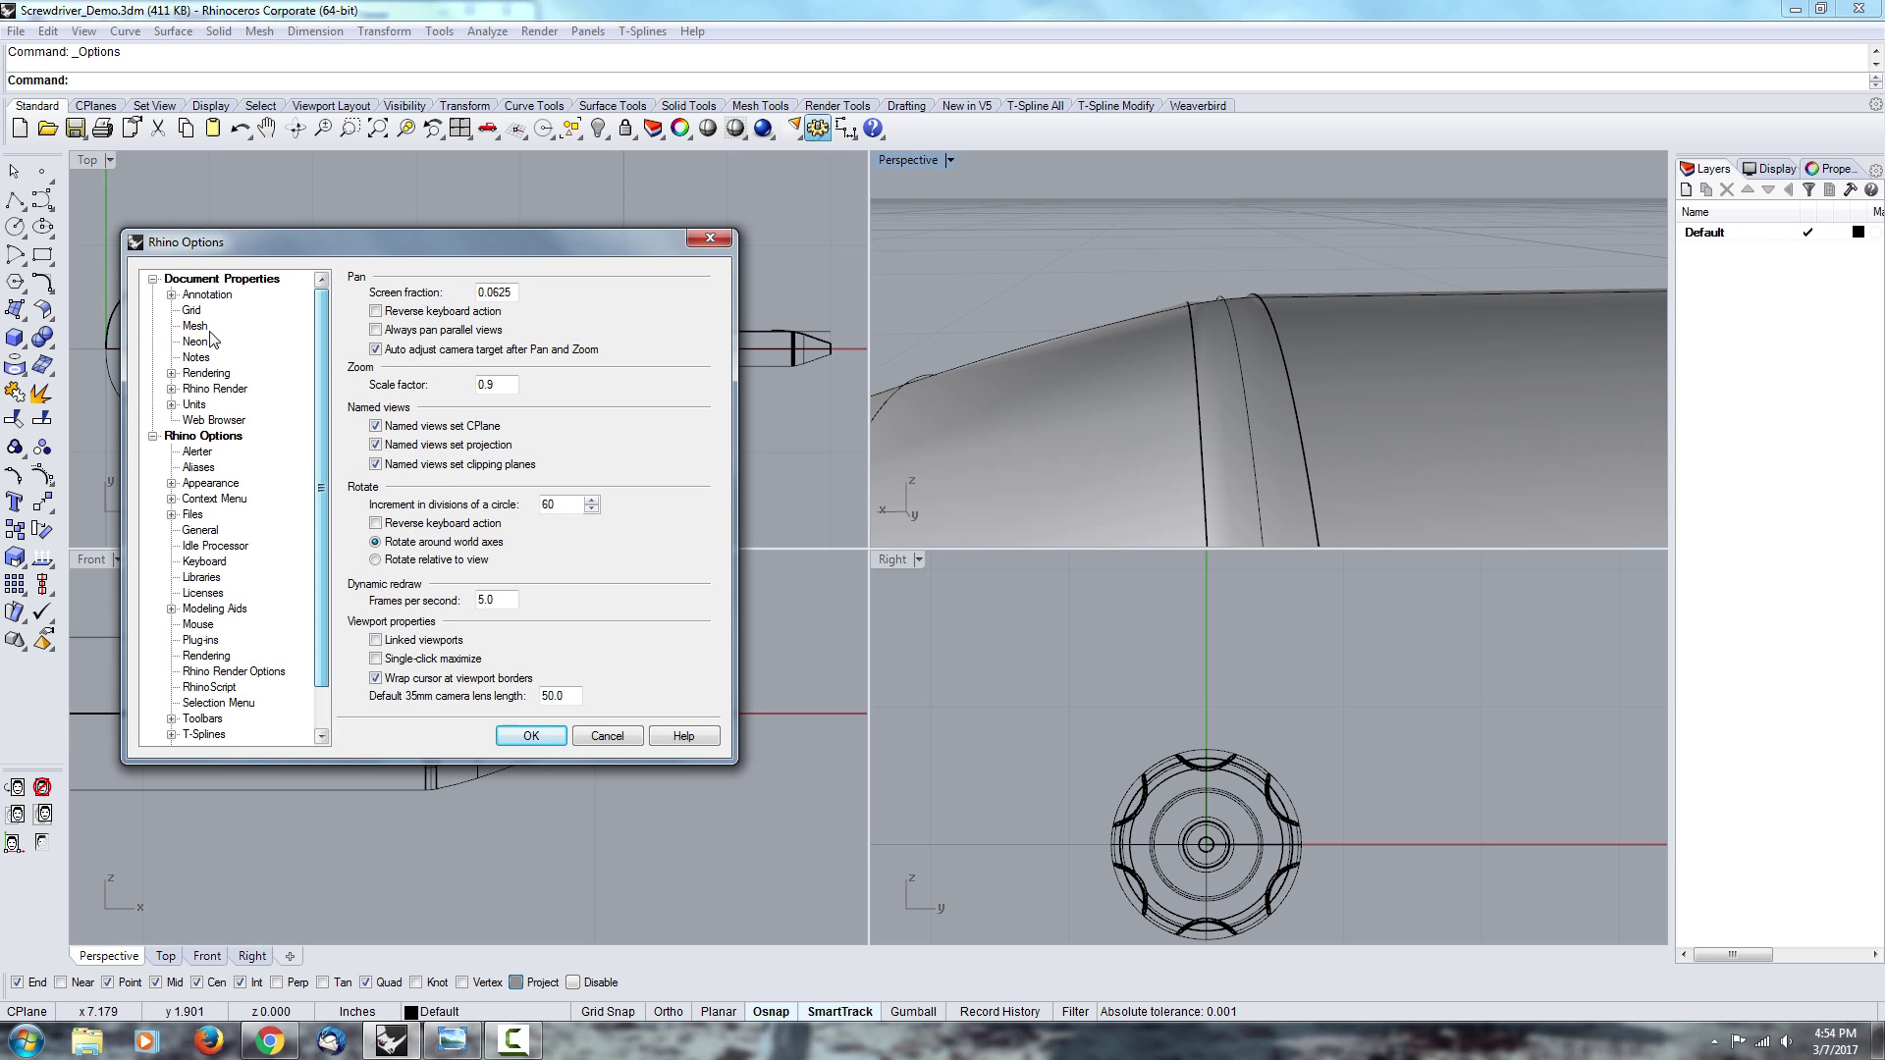
pyautogui.click(204, 328)
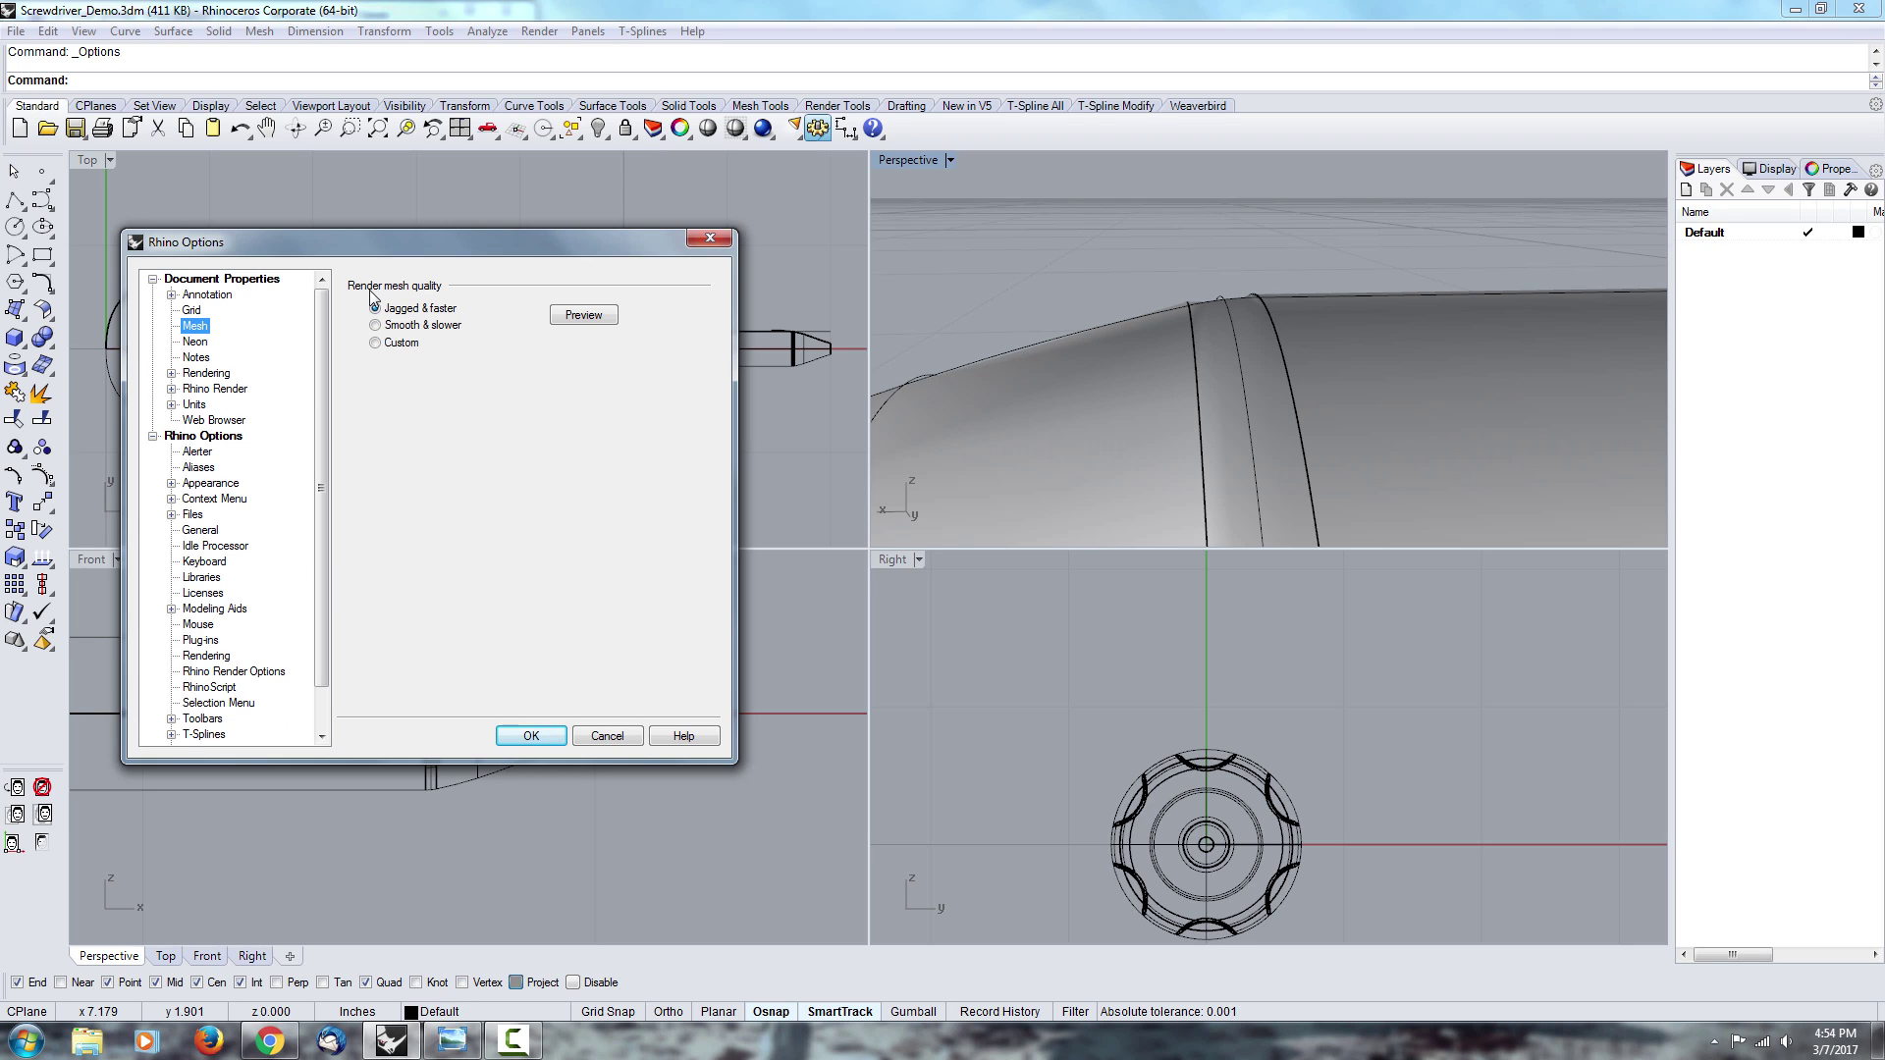
pyautogui.click(410, 339)
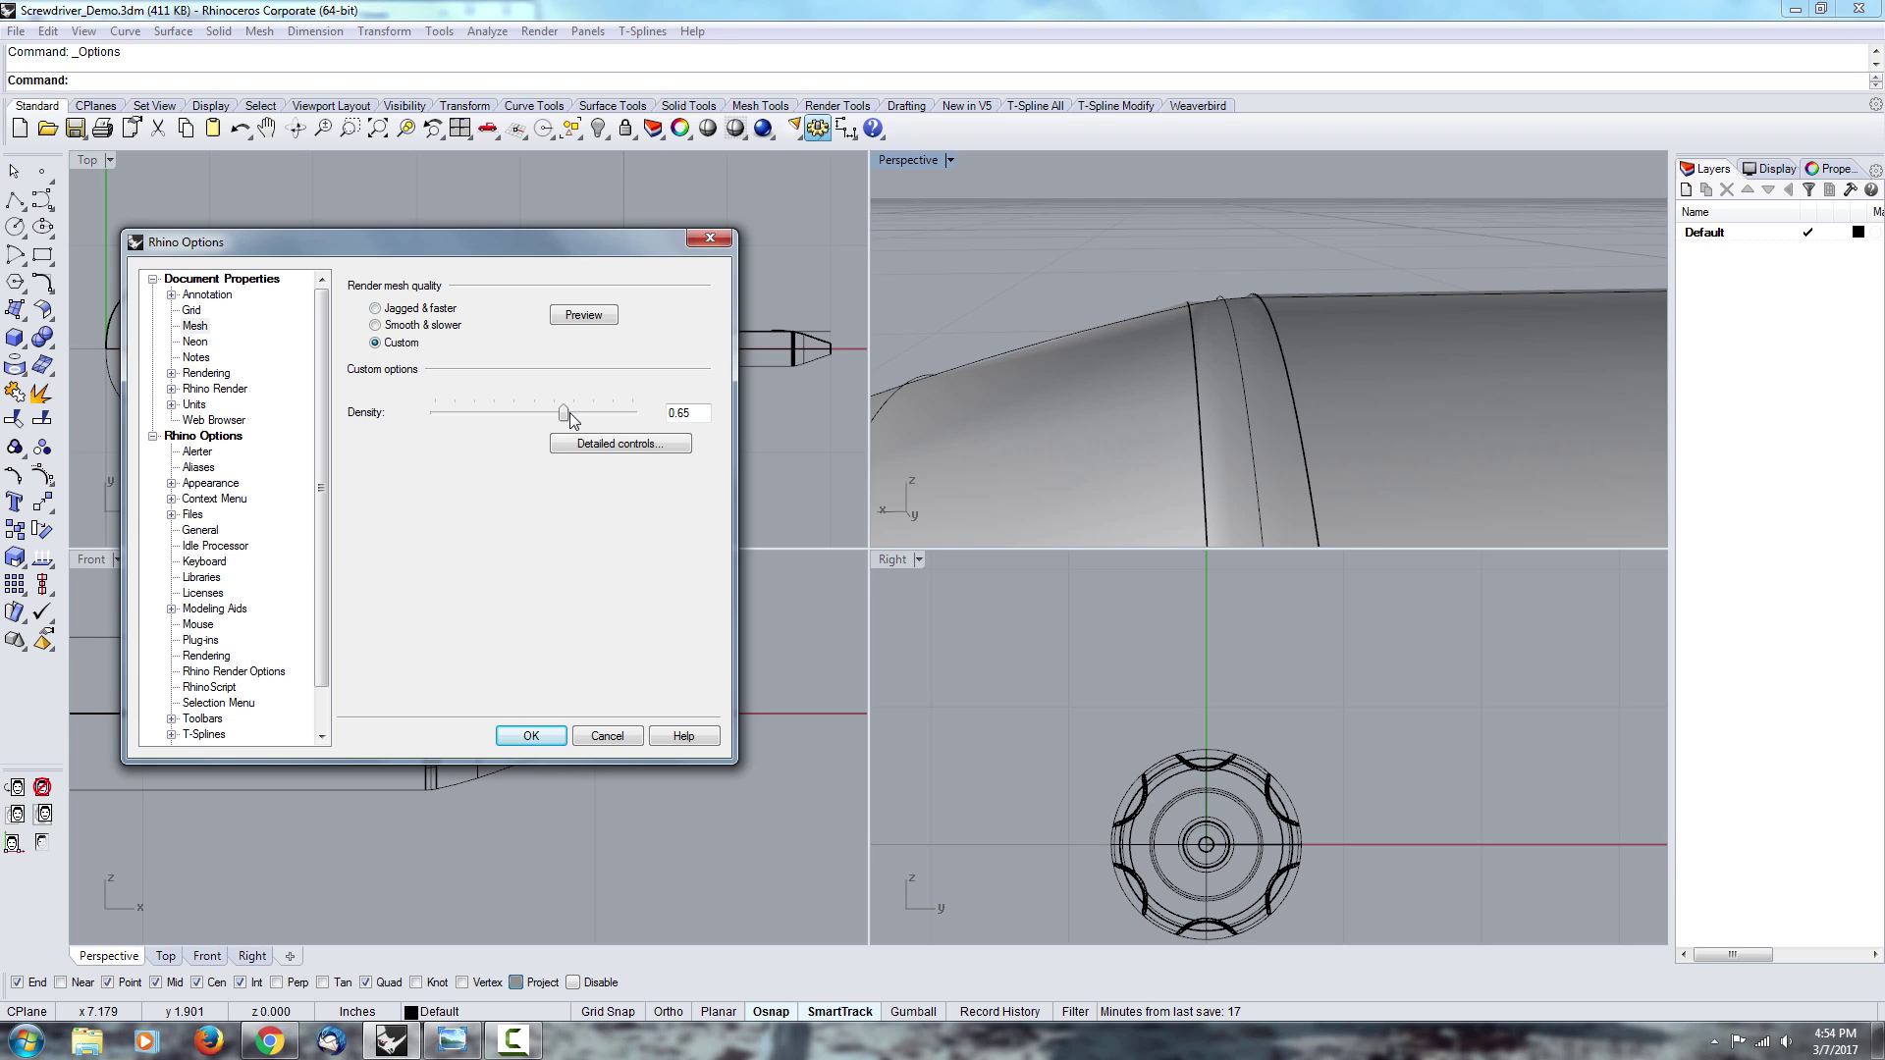
pyautogui.moveTo(582, 412); pyautogui.dragTo(710, 427)
pyautogui.click(398, 328)
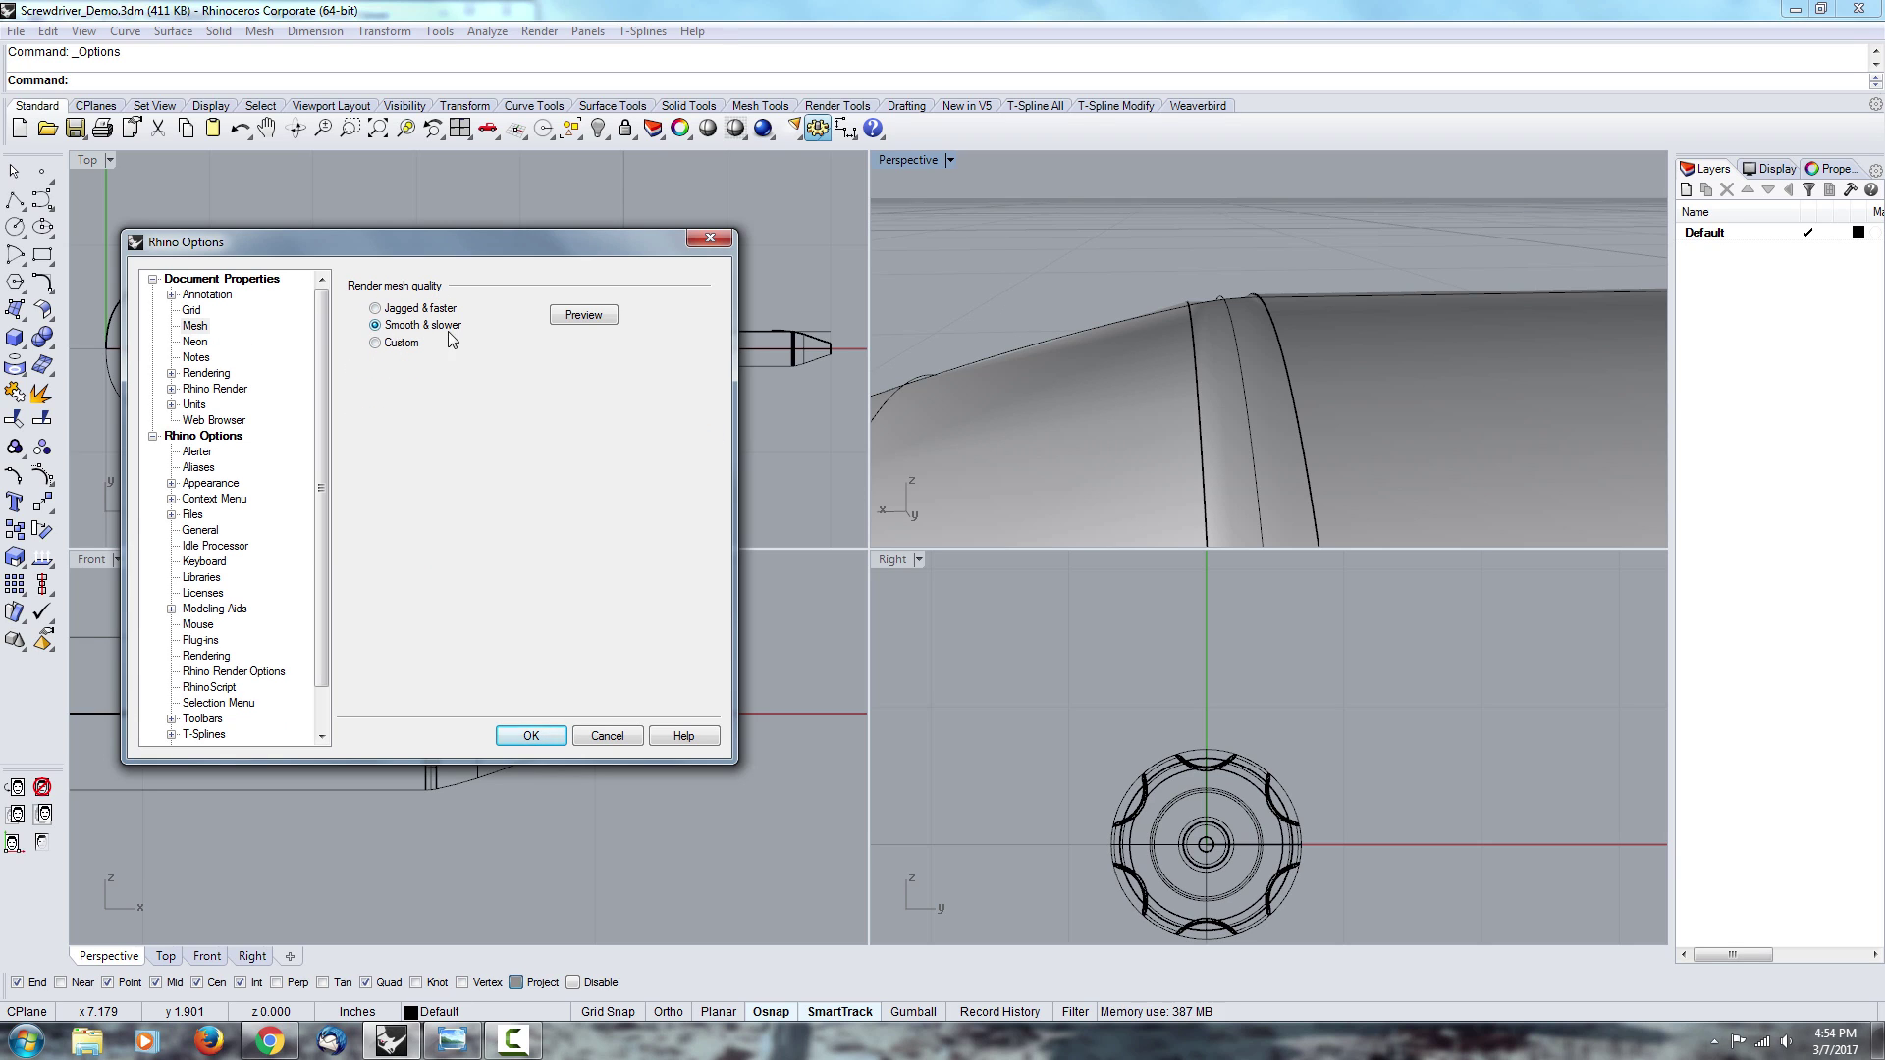
pyautogui.click(384, 346)
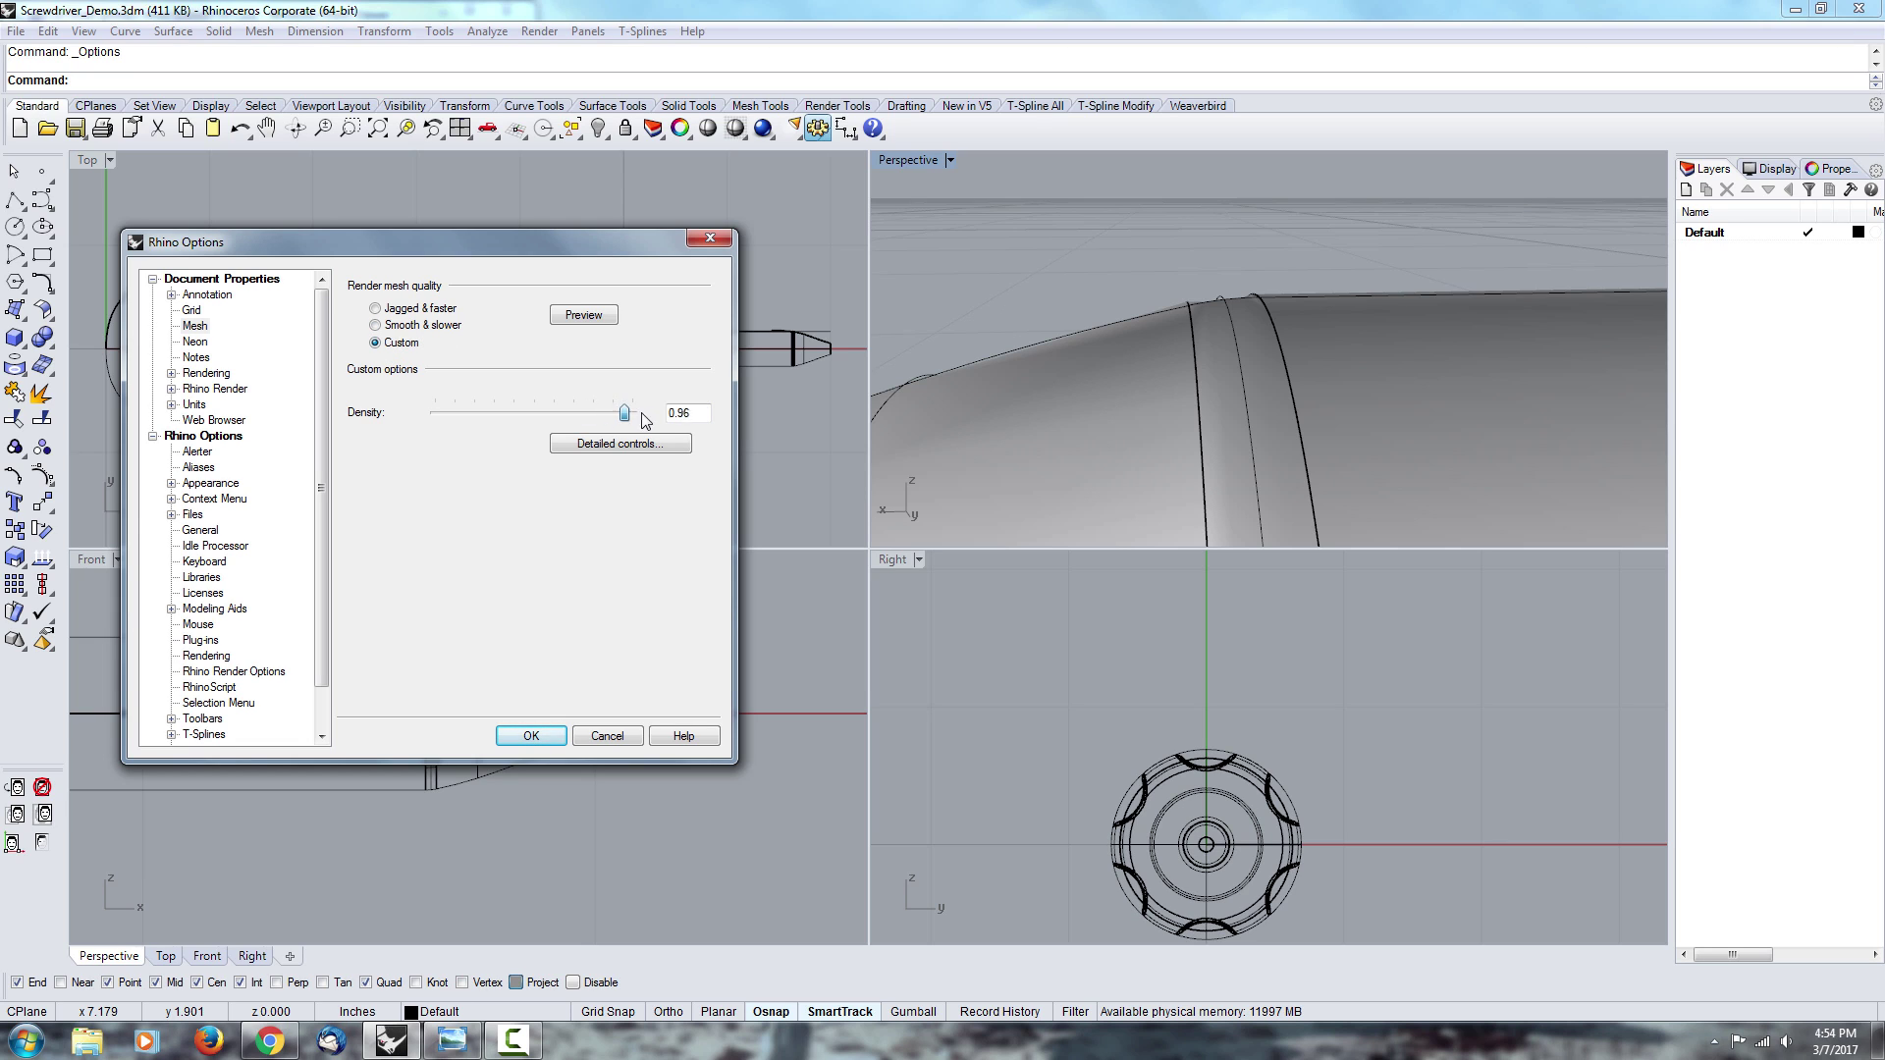
pyautogui.click(531, 736)
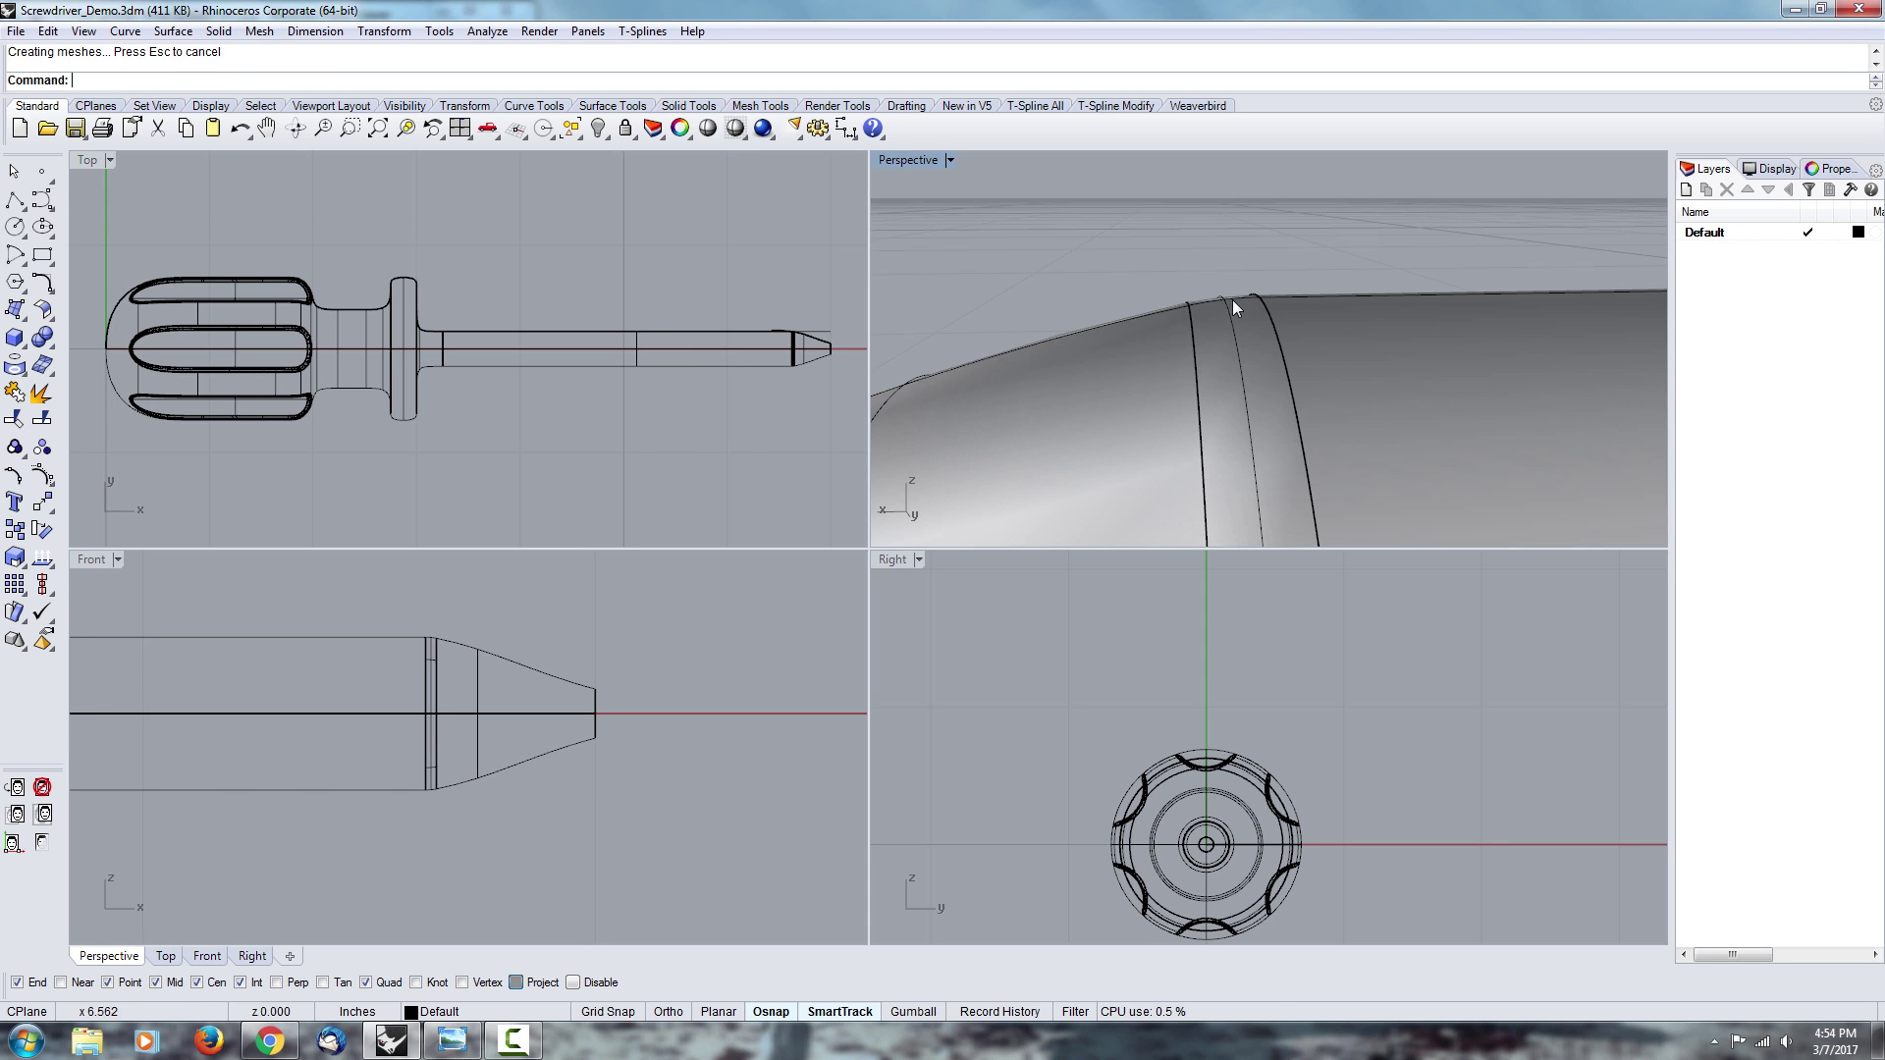
# - Inspect the fillet and tapered tip, and compare their shape with the Phillips-head reference photo
pyautogui.scroll(-15, 1210, 283)
pyautogui.moveTo(1108, 373); pyautogui.dragTo(1519, 387, button='right')
pyautogui.scroll(-10, 1517, 383)
pyautogui.scroll(8, 1532, 344)
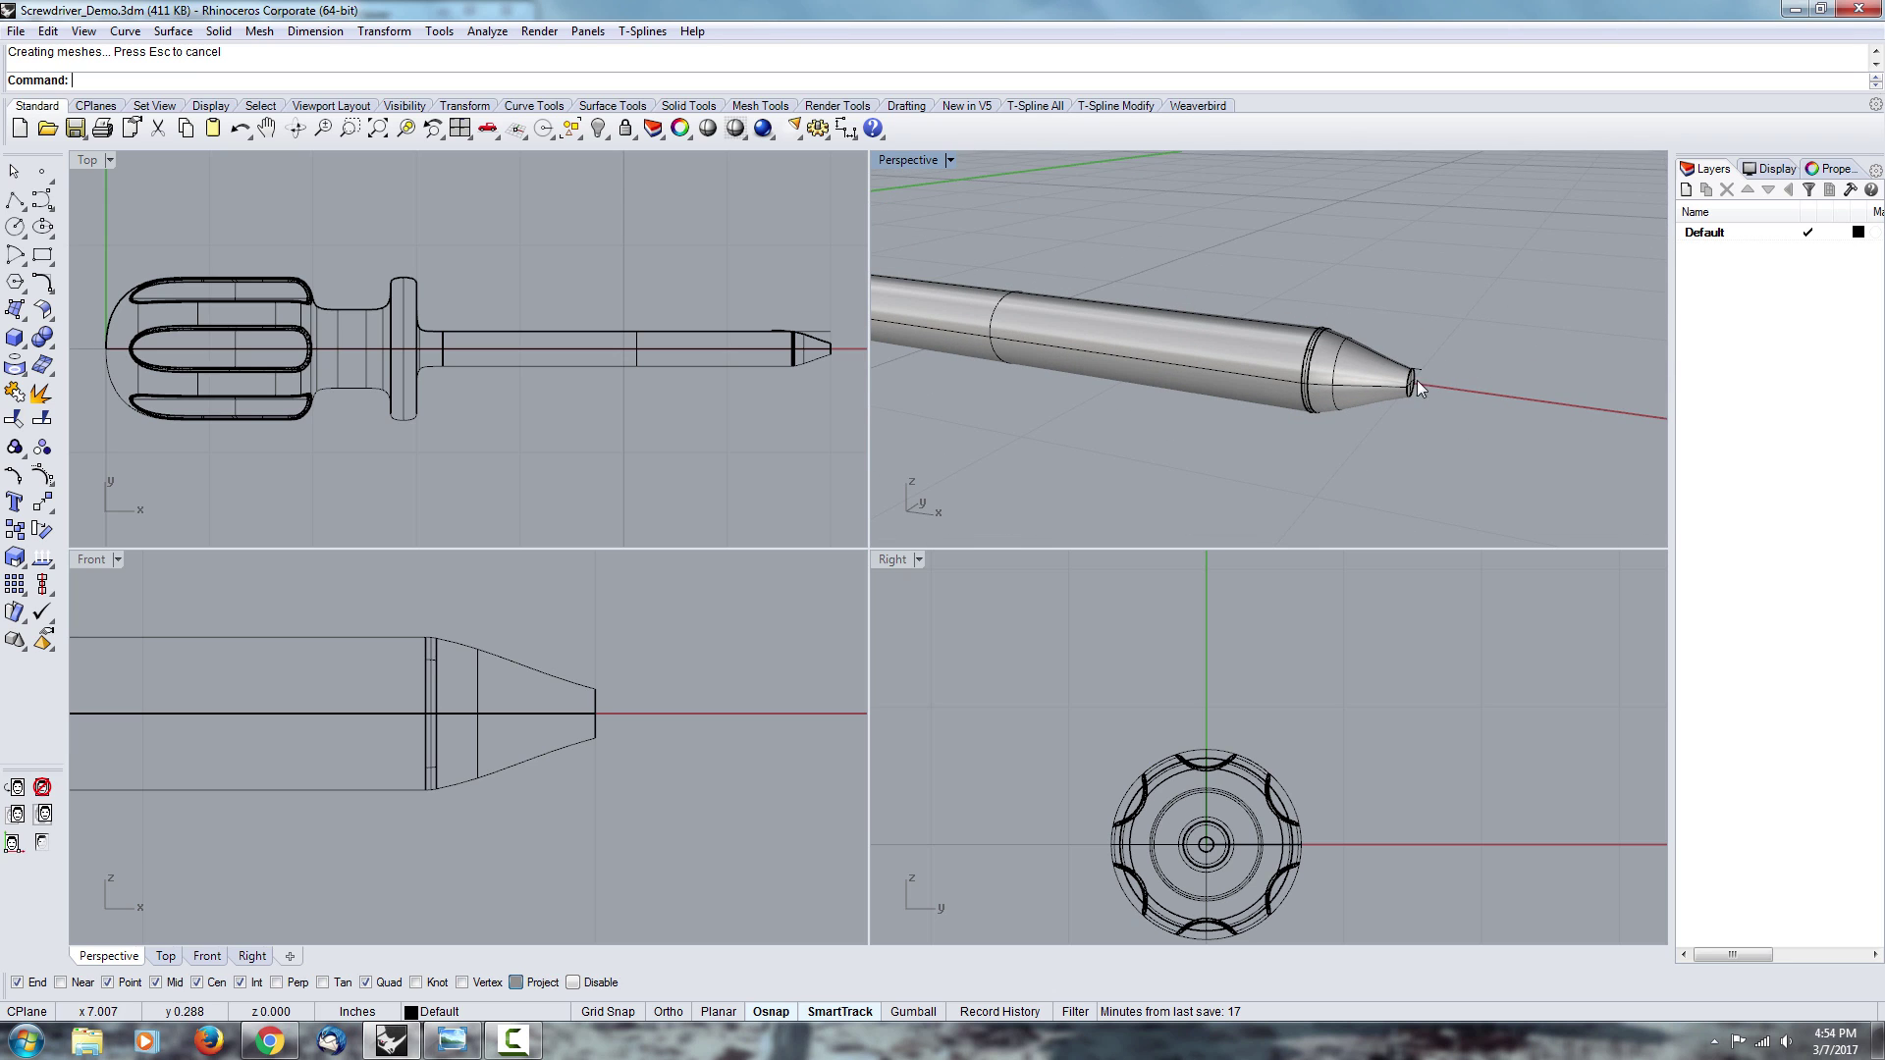
pyautogui.moveTo(1413, 383); pyautogui.dragTo(1395, 365, button='right')
pyautogui.scroll(4, 1398, 371)
pyautogui.moveTo(623, 673); pyautogui.dragTo(706, 694, button='right')
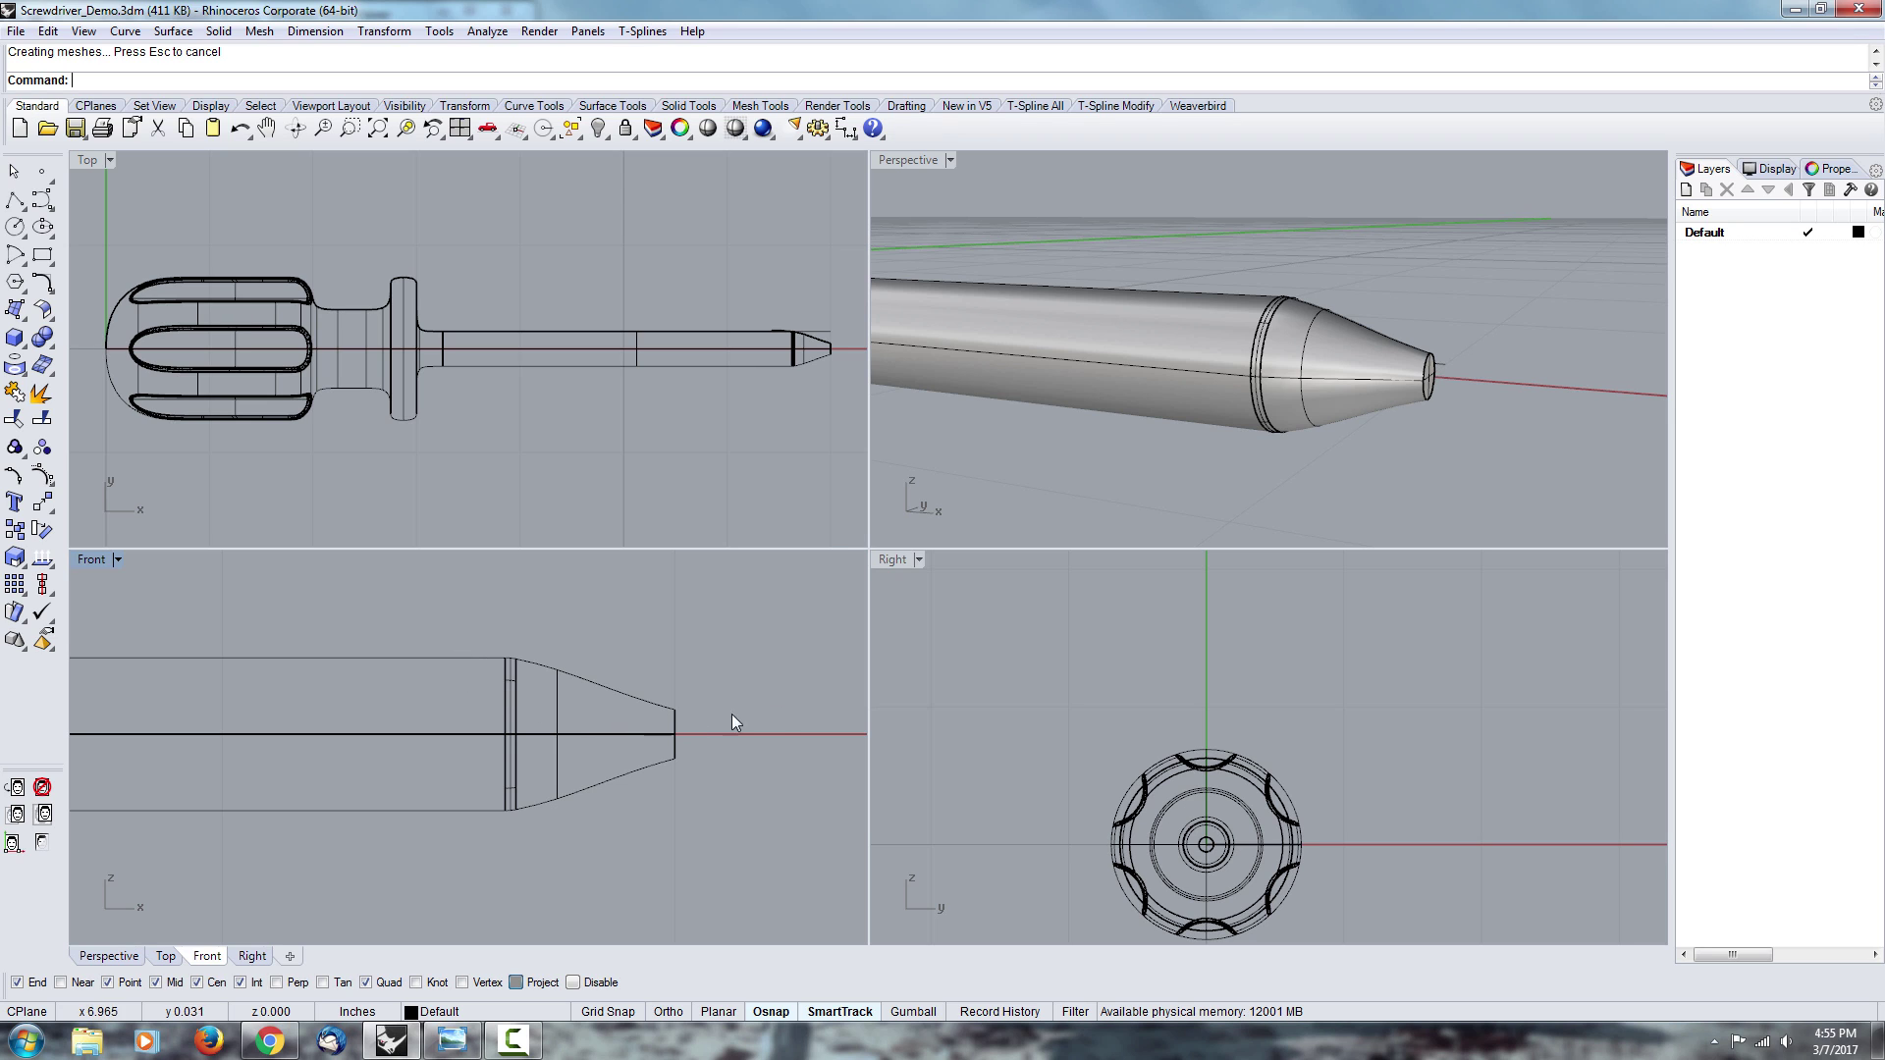
pyautogui.moveTo(687, 732); pyautogui.dragTo(690, 774, button='right')
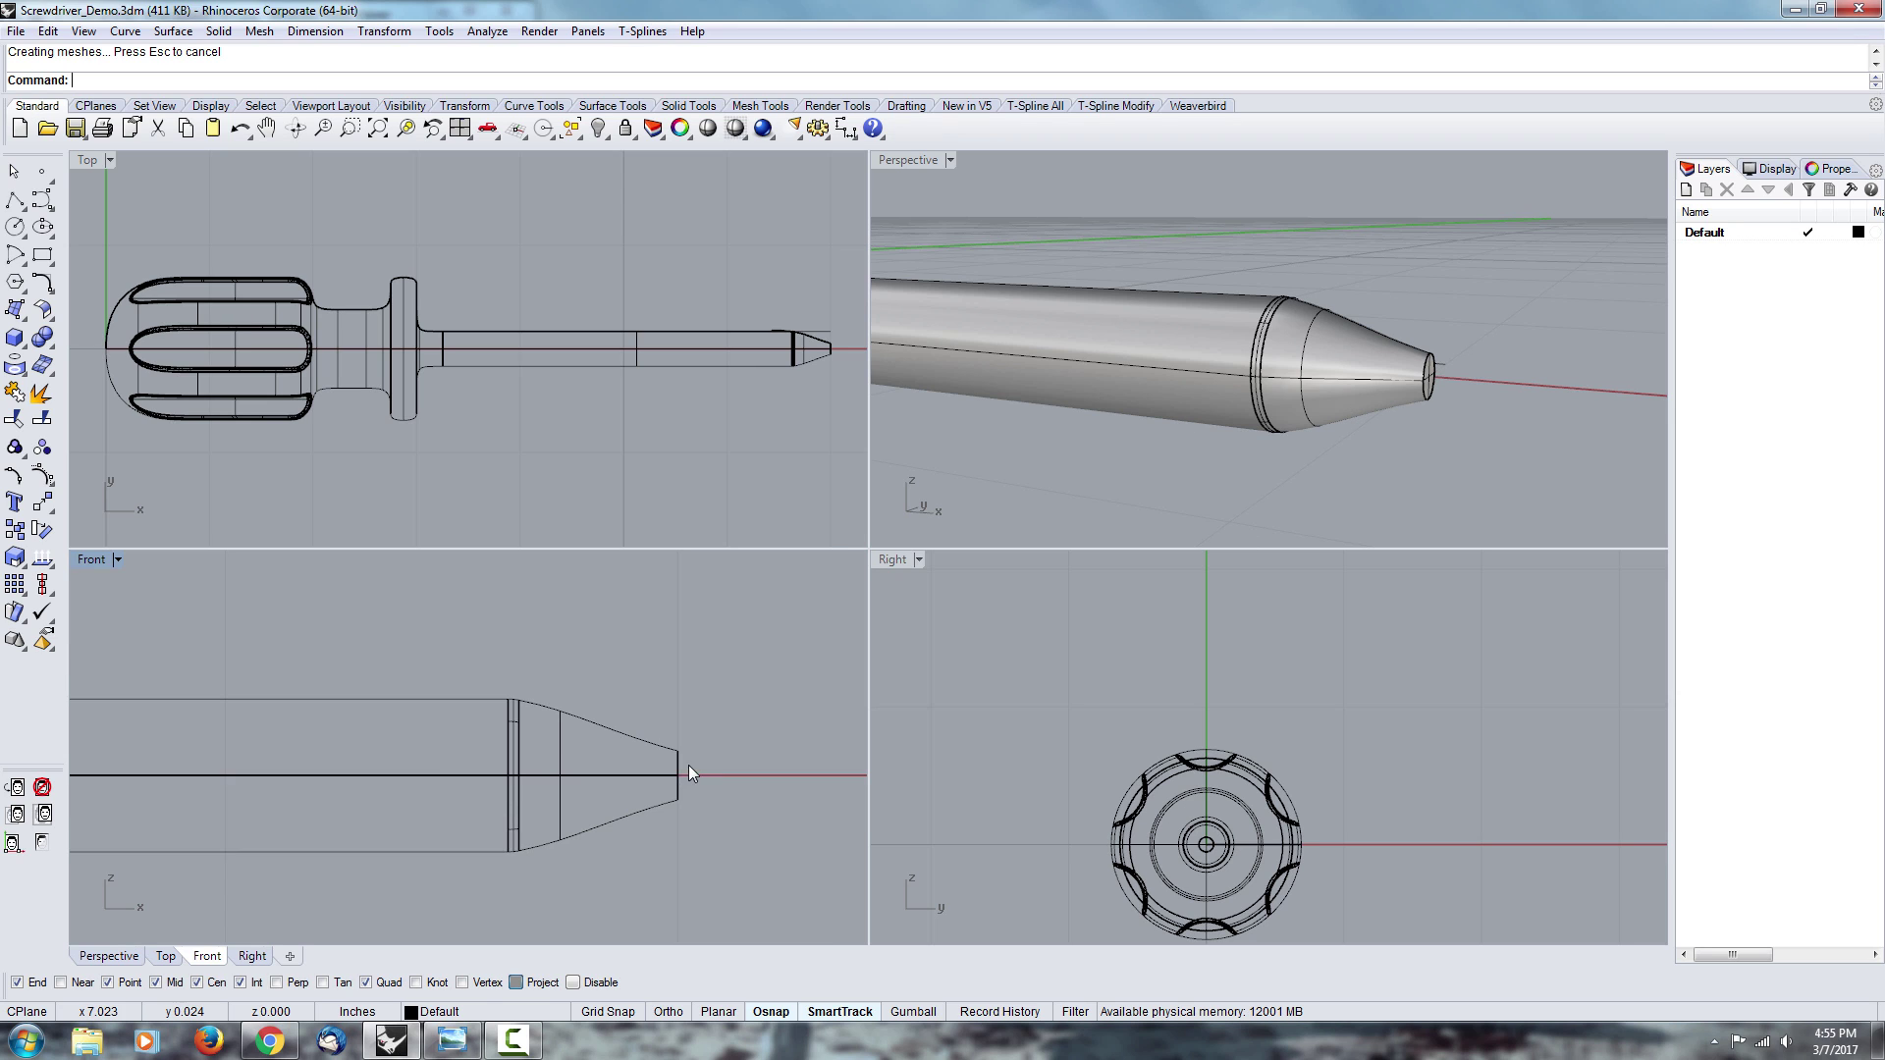
pyautogui.click(452, 1041)
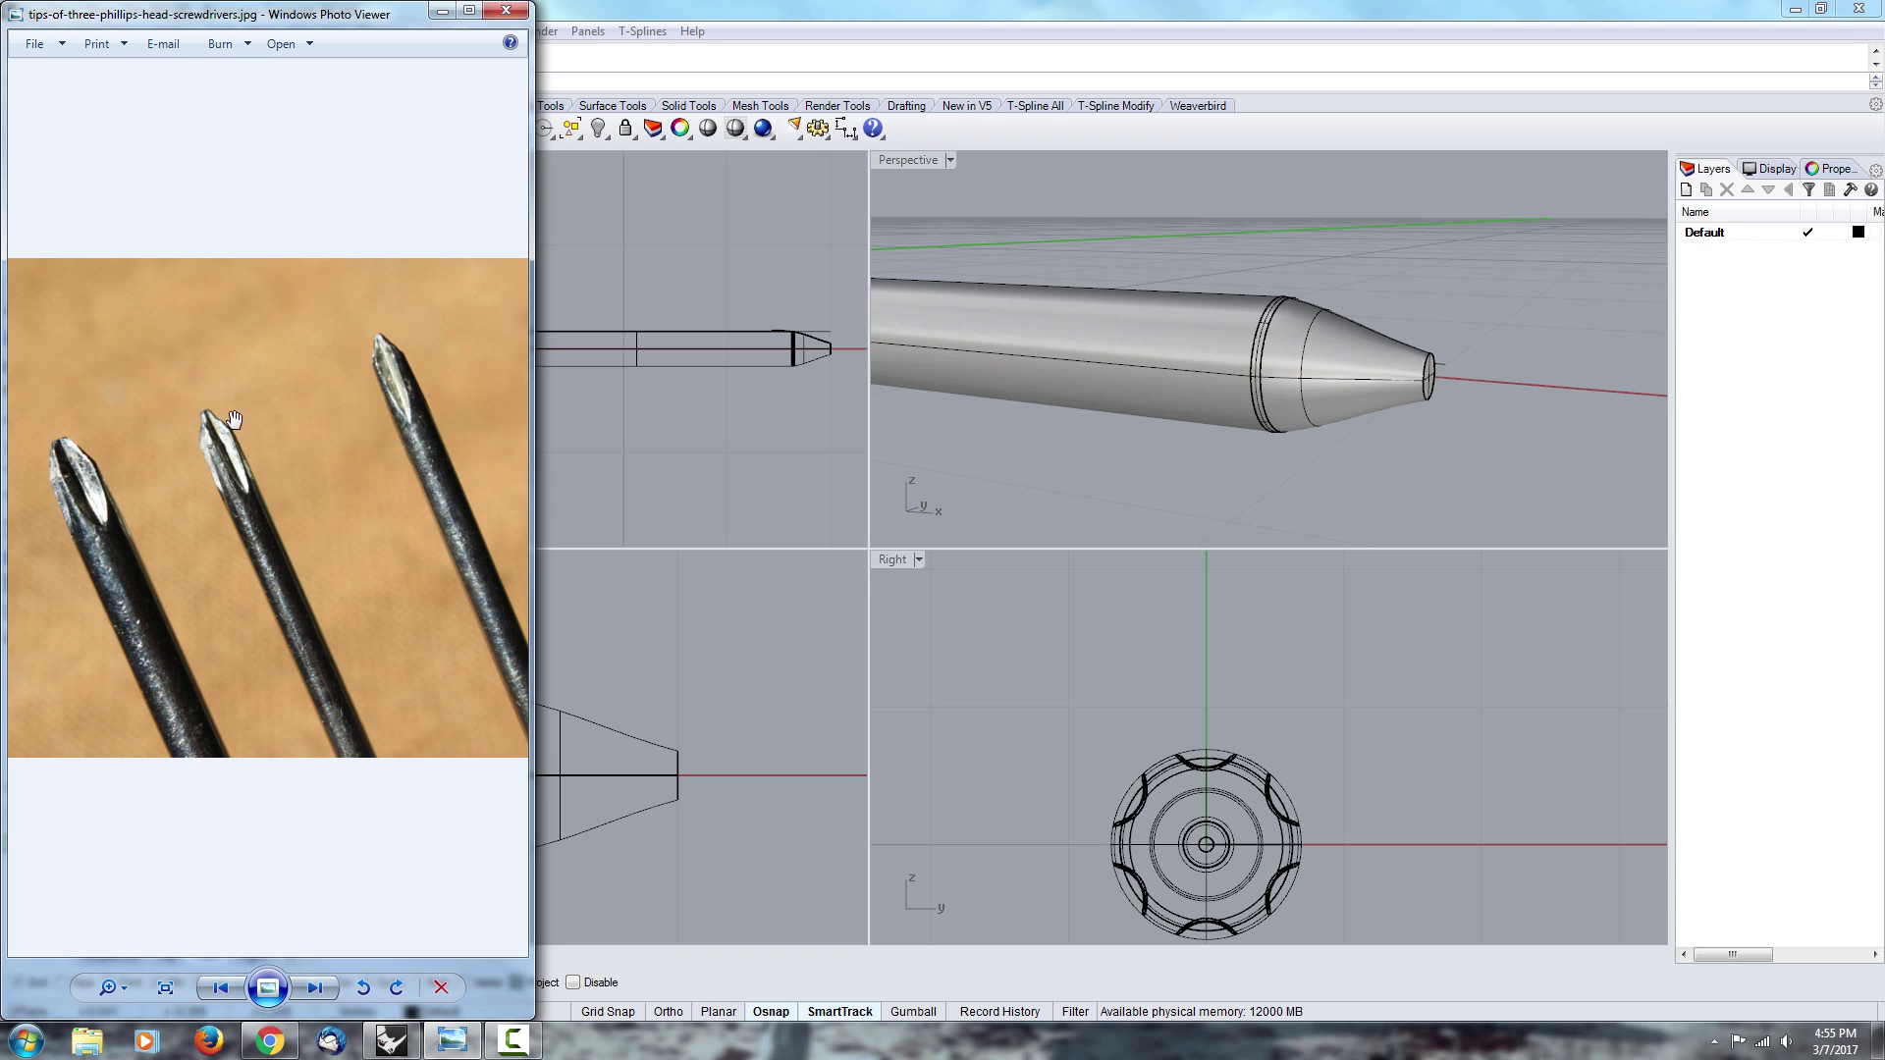
pyautogui.click(701, 729)
pyautogui.moveTo(701, 729); pyautogui.dragTo(730, 726, button='right')
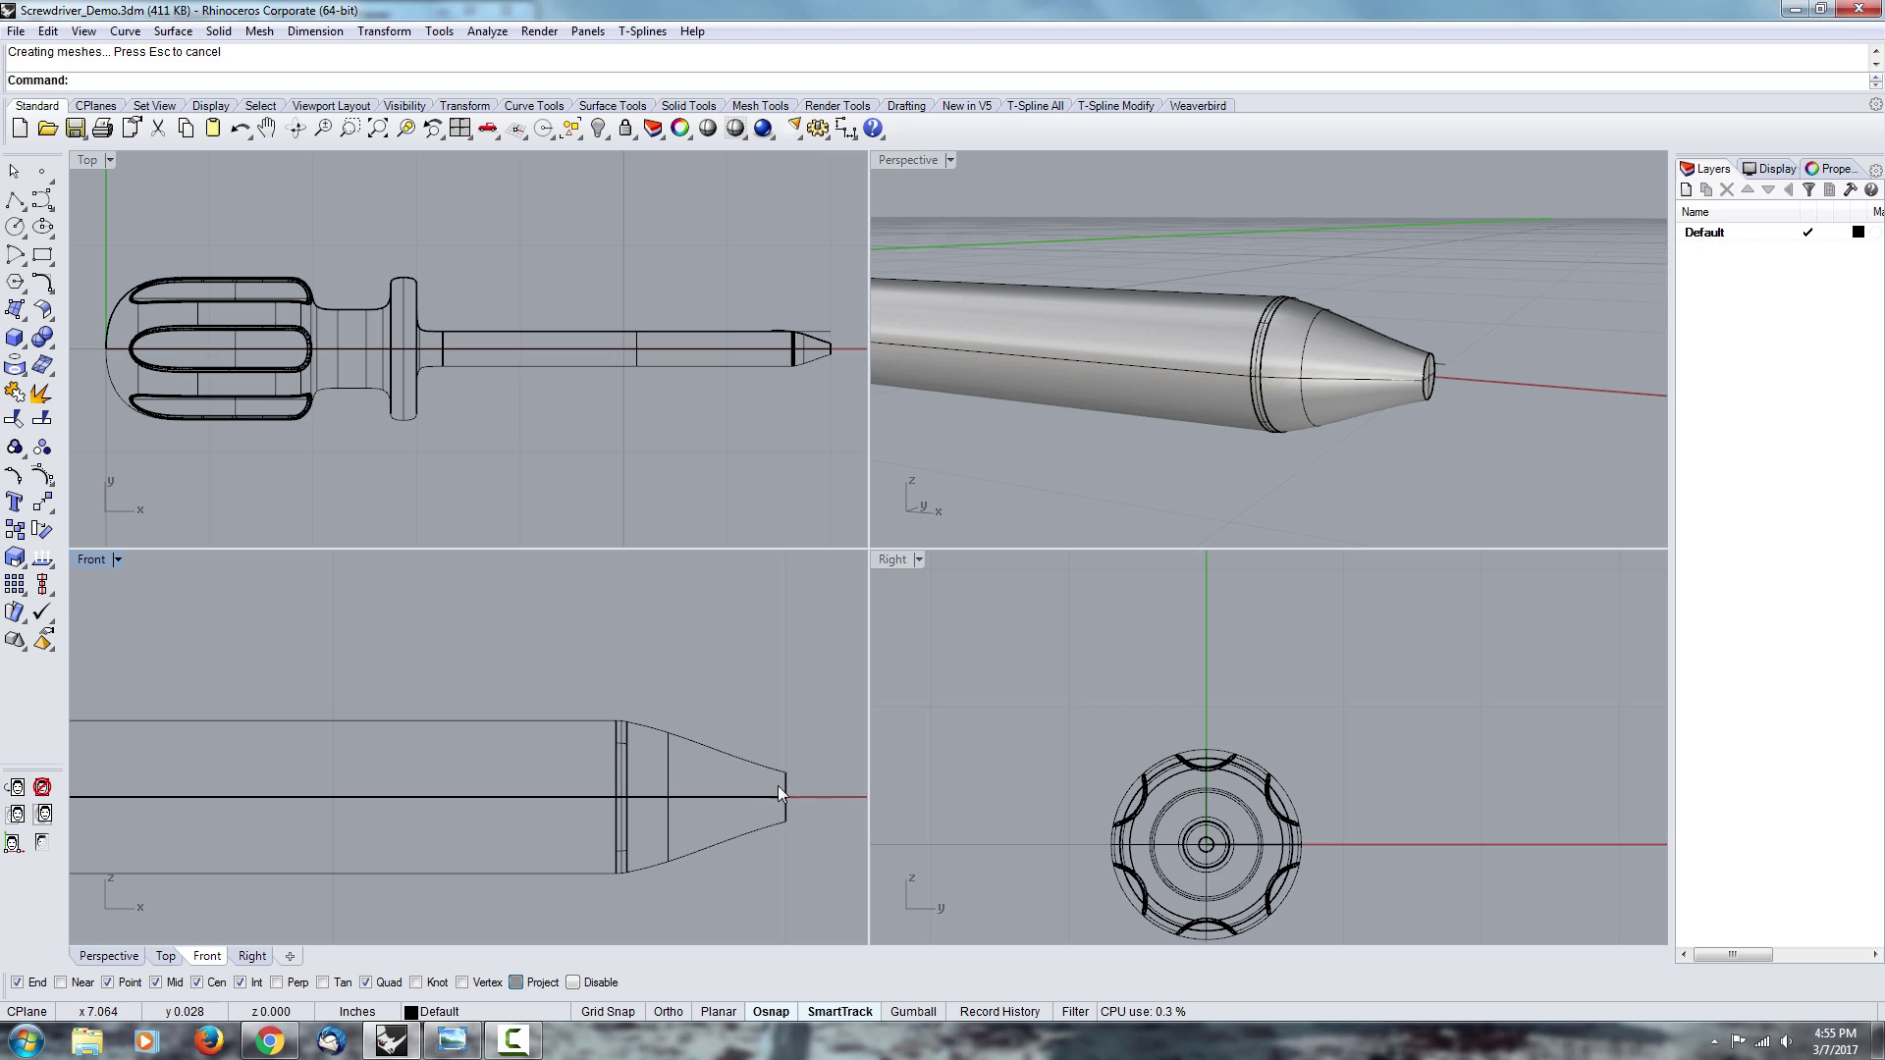
pyautogui.moveTo(727, 691); pyautogui.dragTo(615, 688, button='right')
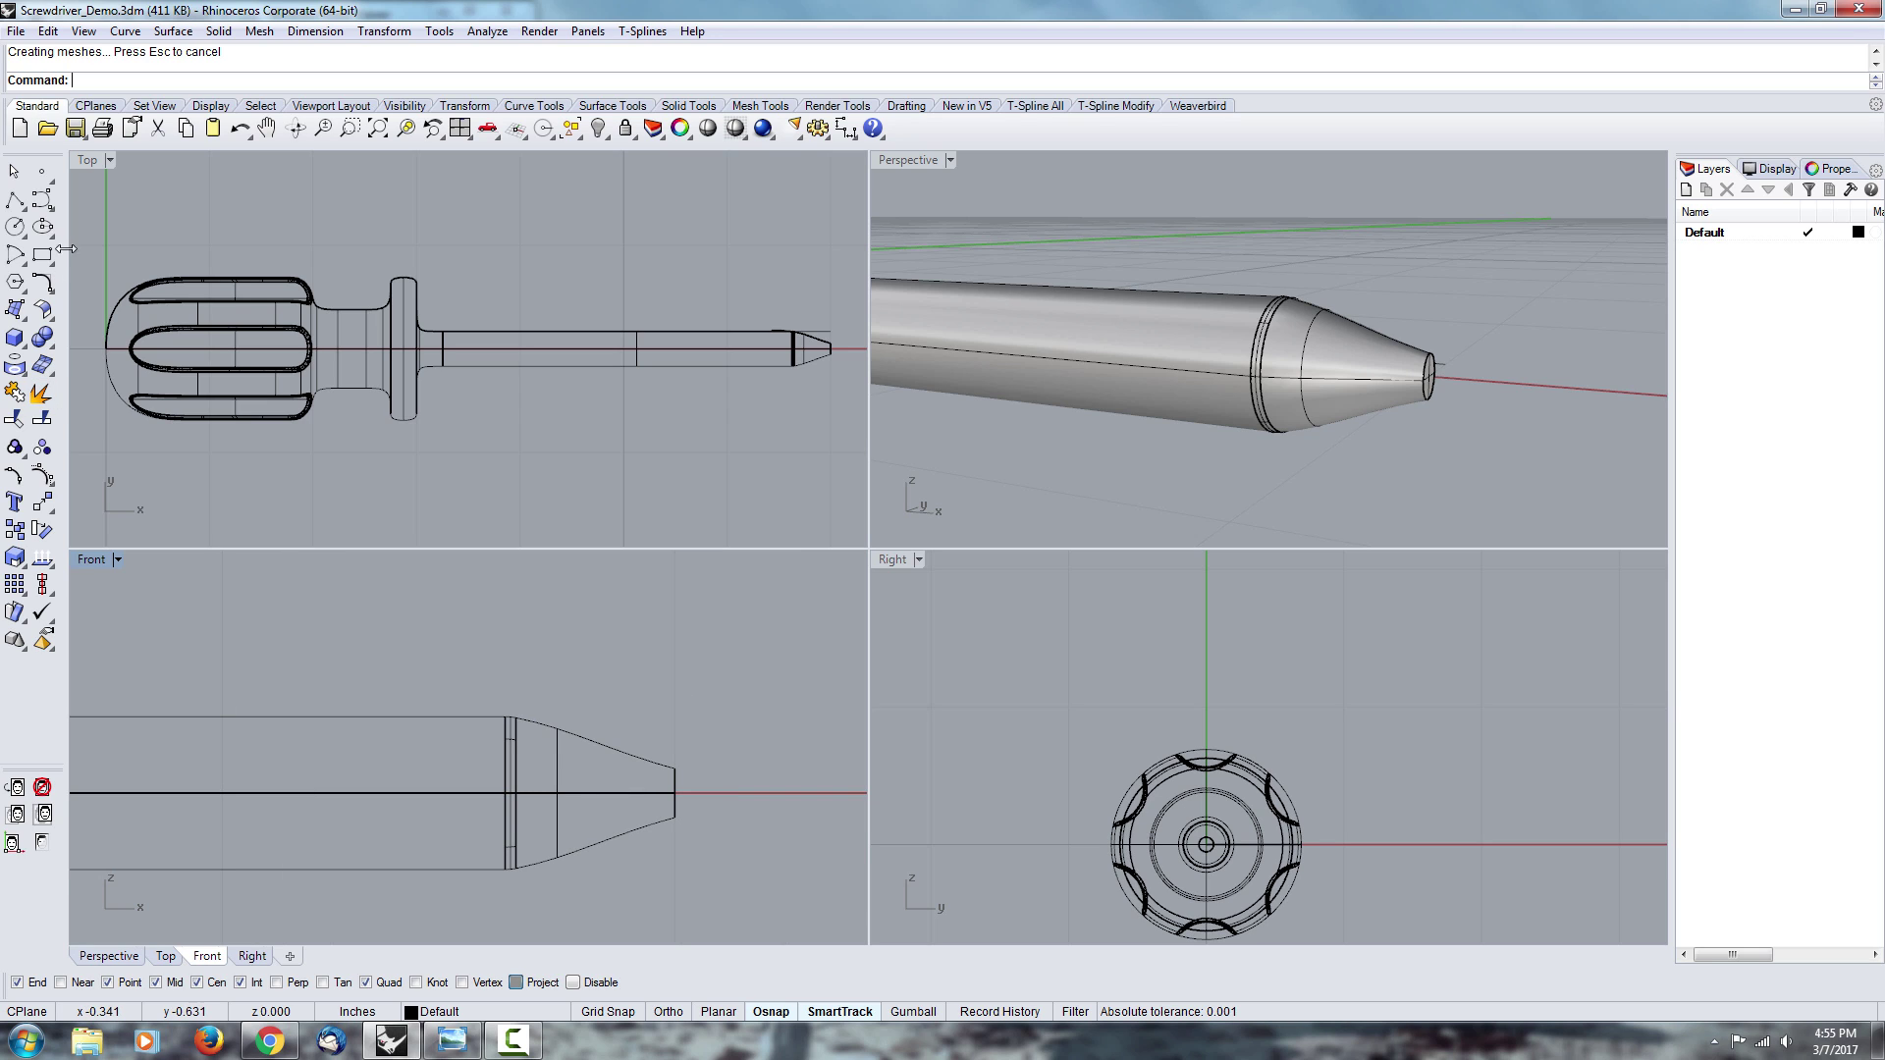
# - In the Front view, draw a straight two-point interpolated curve about 0.5 in long, sloping down just above the tapered tip
pyautogui.click(42, 196)
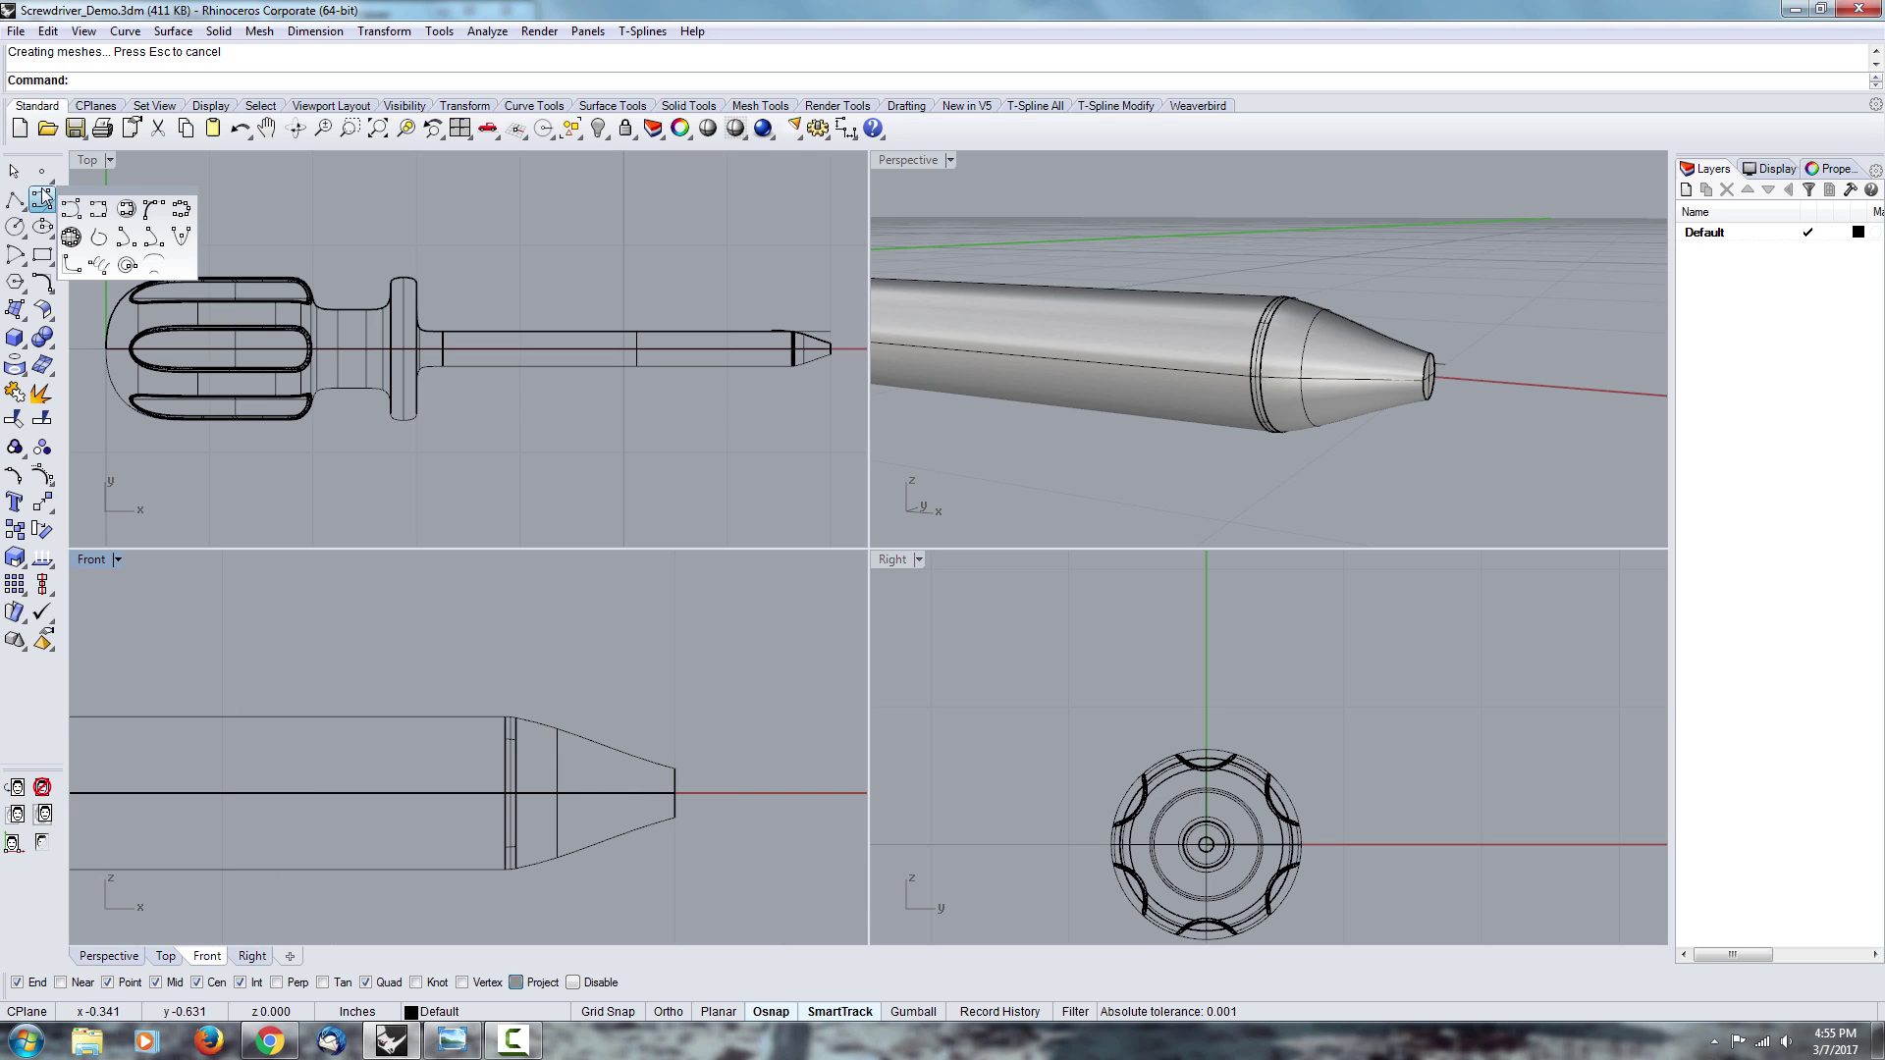
pyautogui.click(98, 210)
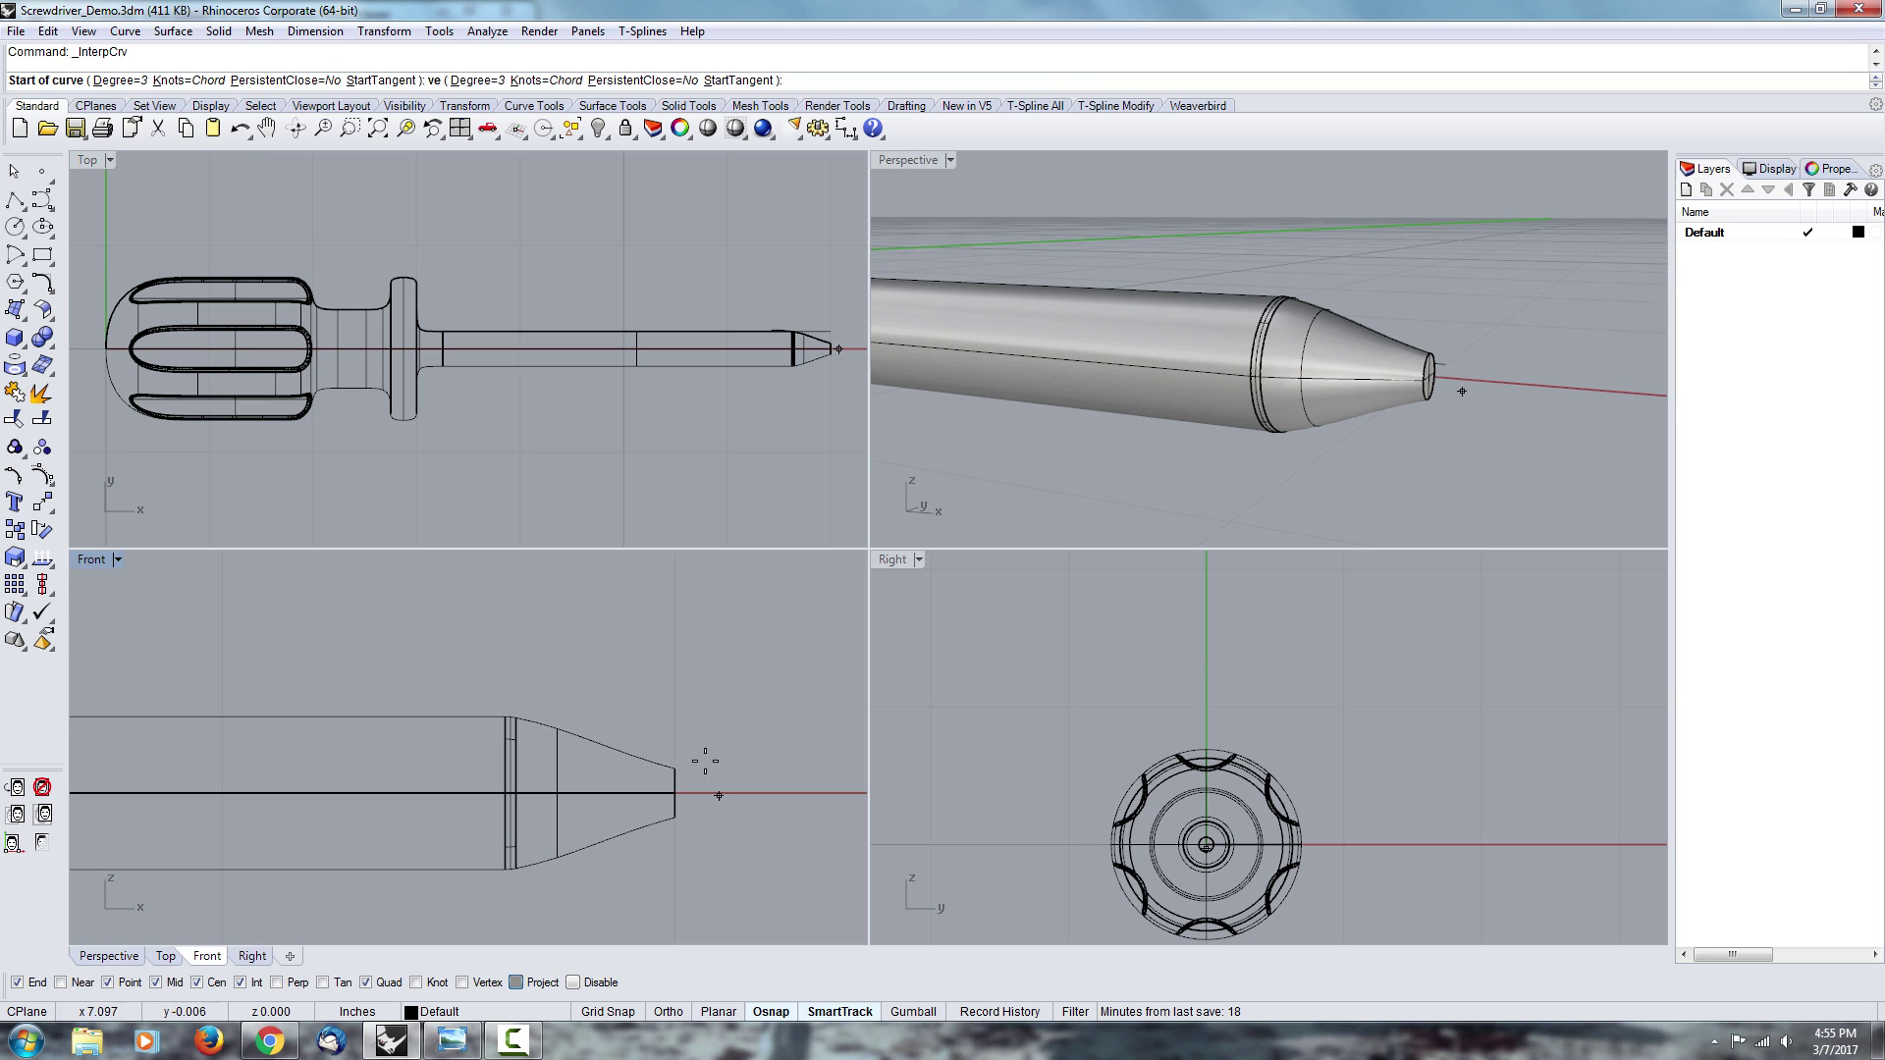
pyautogui.scroll(2, 685, 749)
pyautogui.click(406, 639)
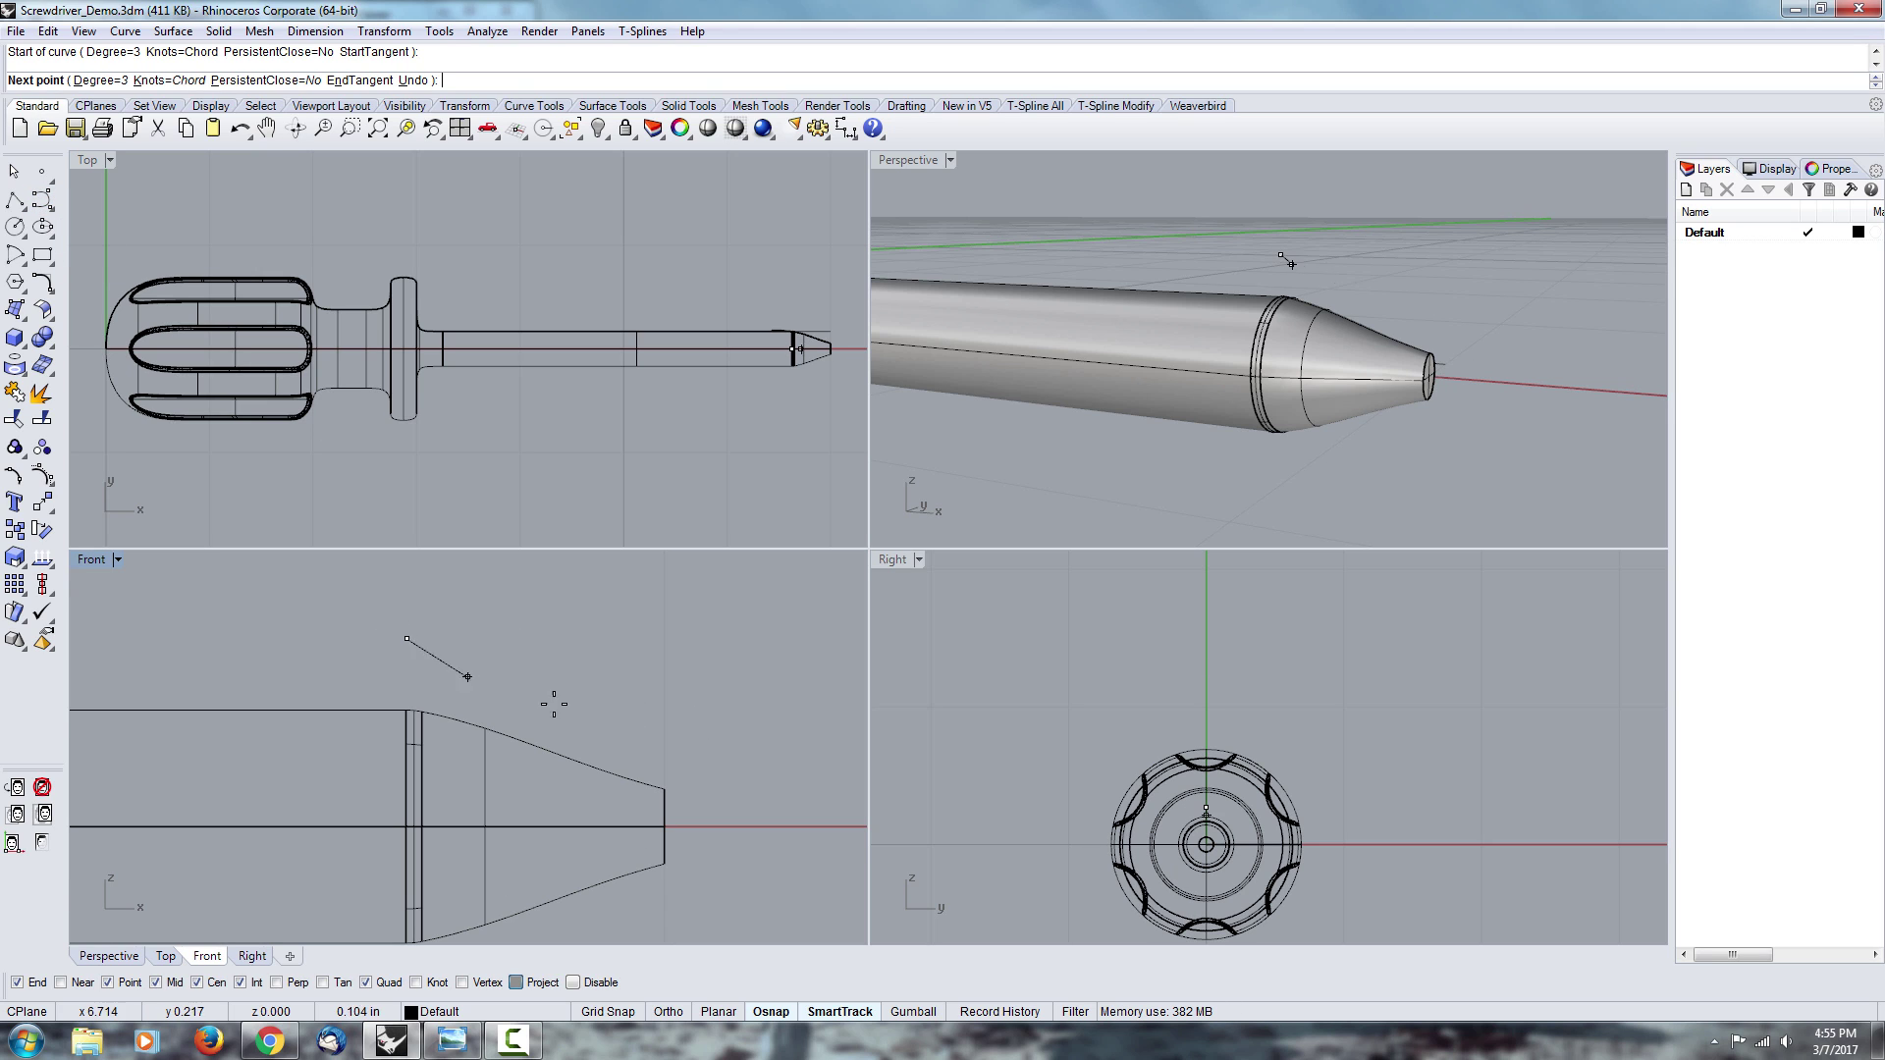
pyautogui.click(714, 778)
pyautogui.press('Return')
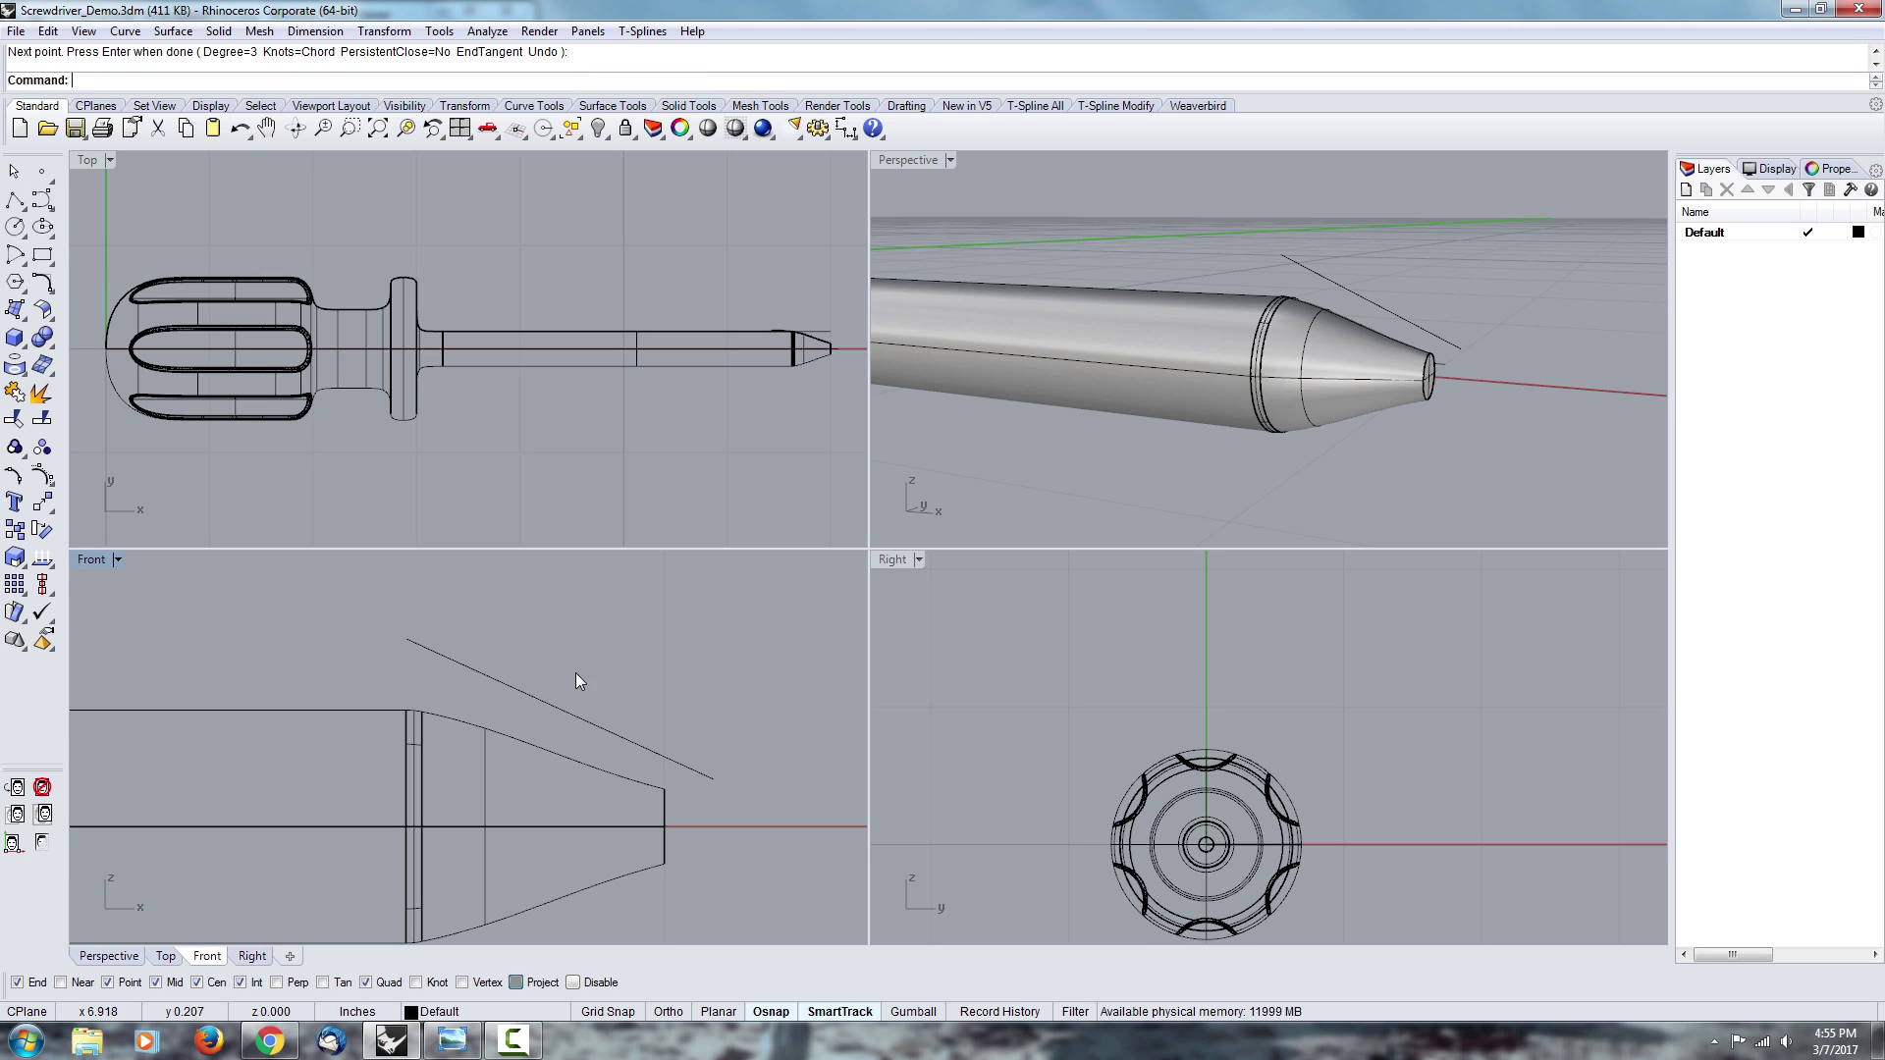
# - Rebuild the sloping curve with a point count of 5 and degree 4
pyautogui.click(572, 717)
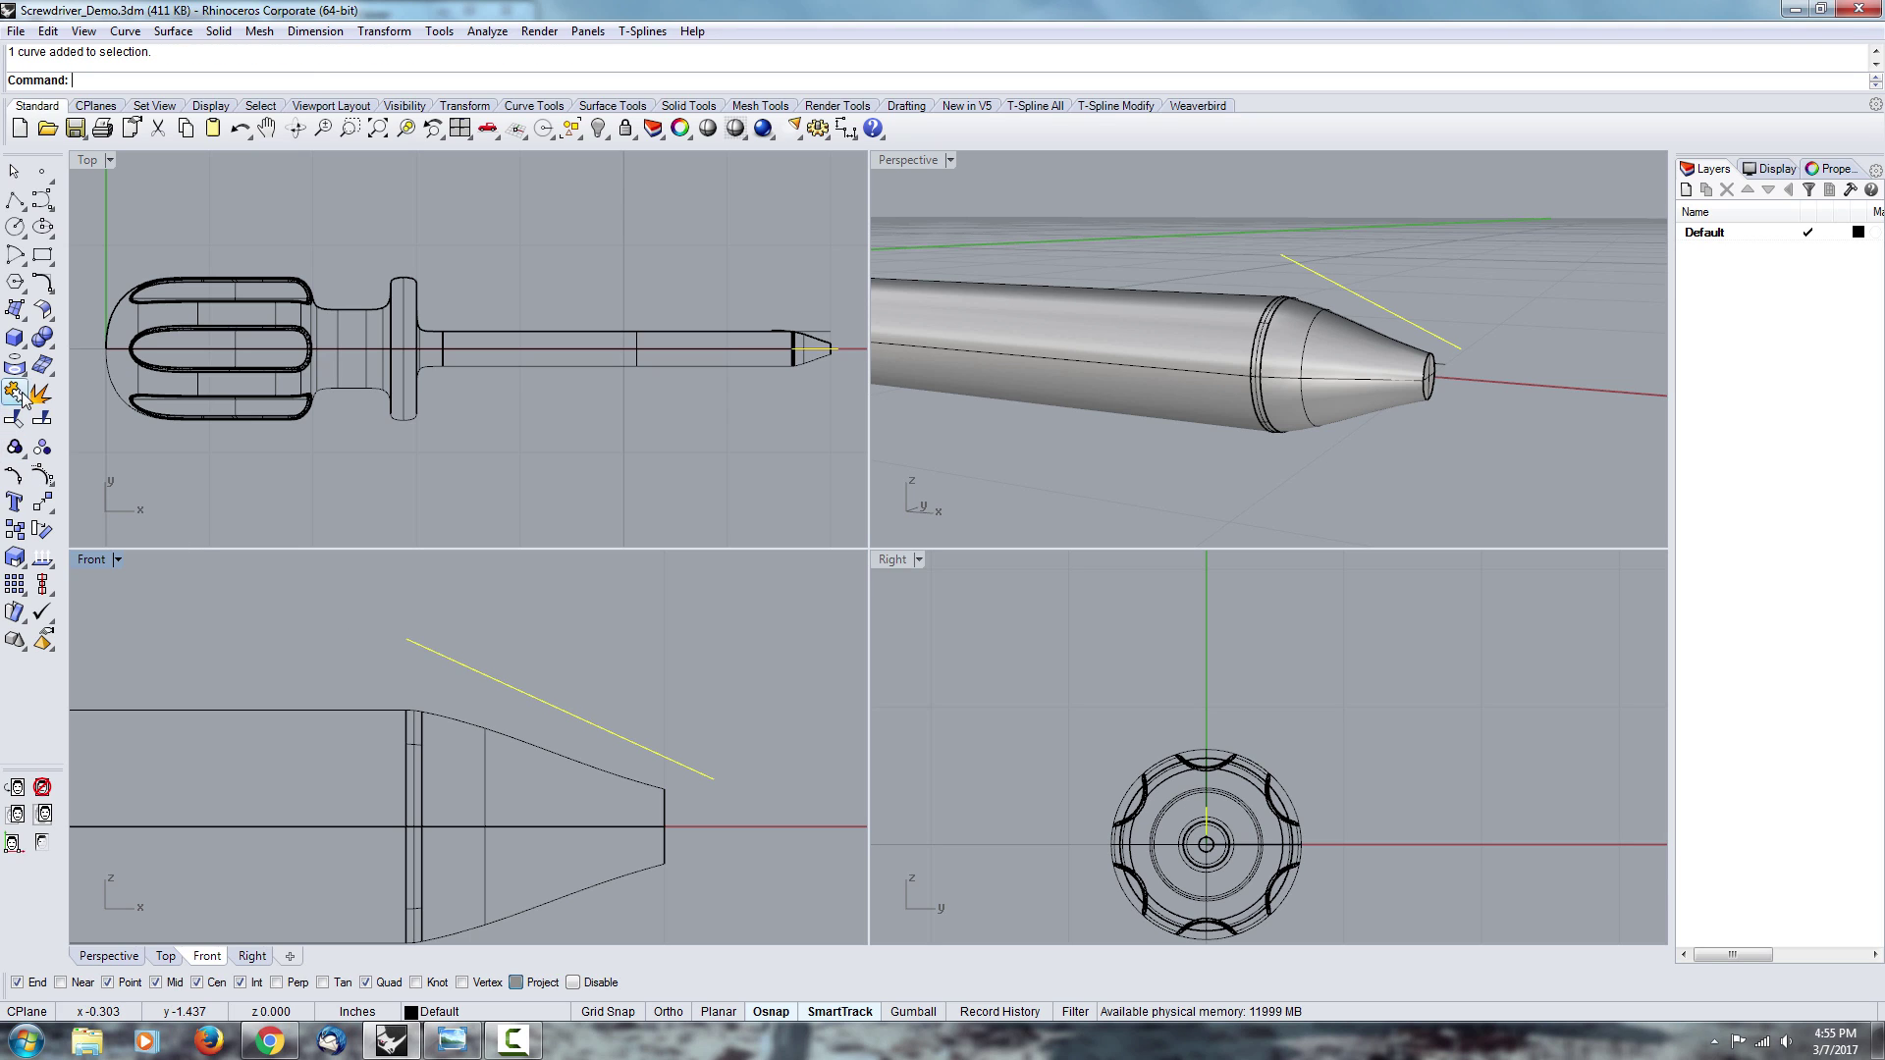
pyautogui.click(42, 481)
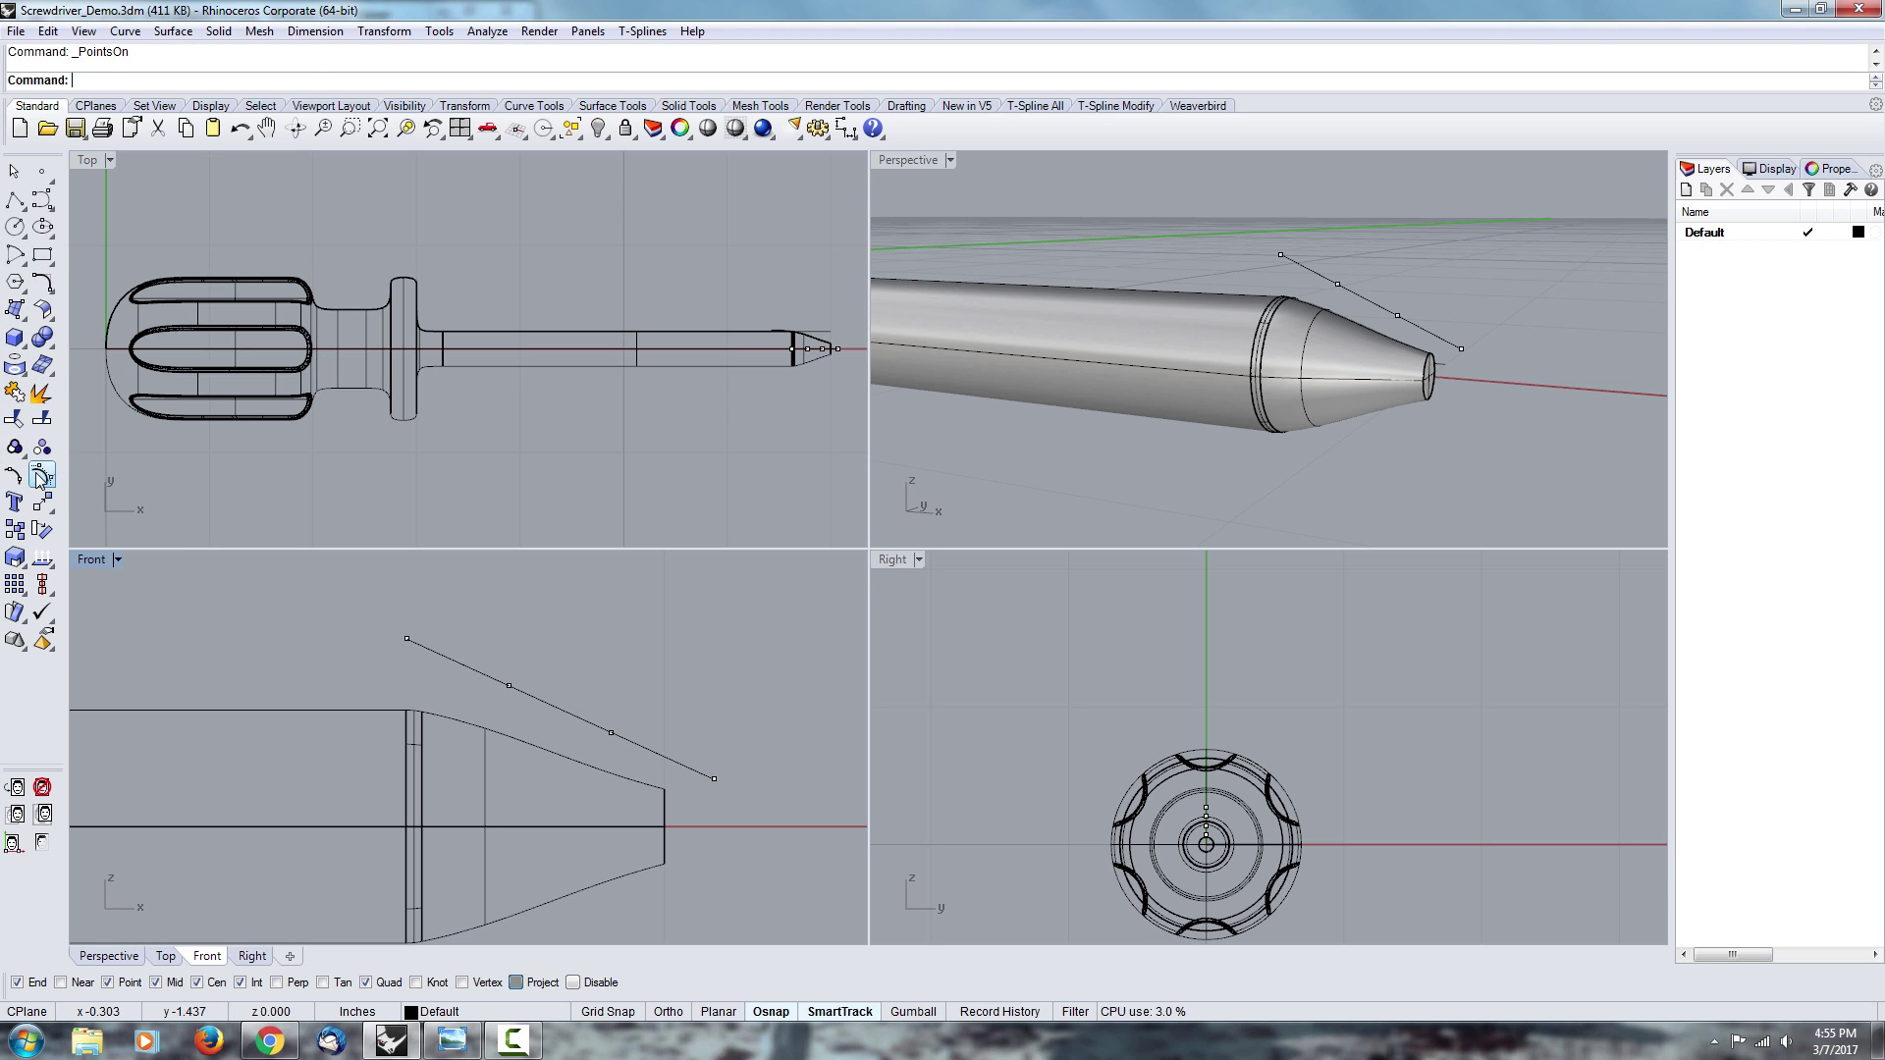
pyautogui.click(544, 700)
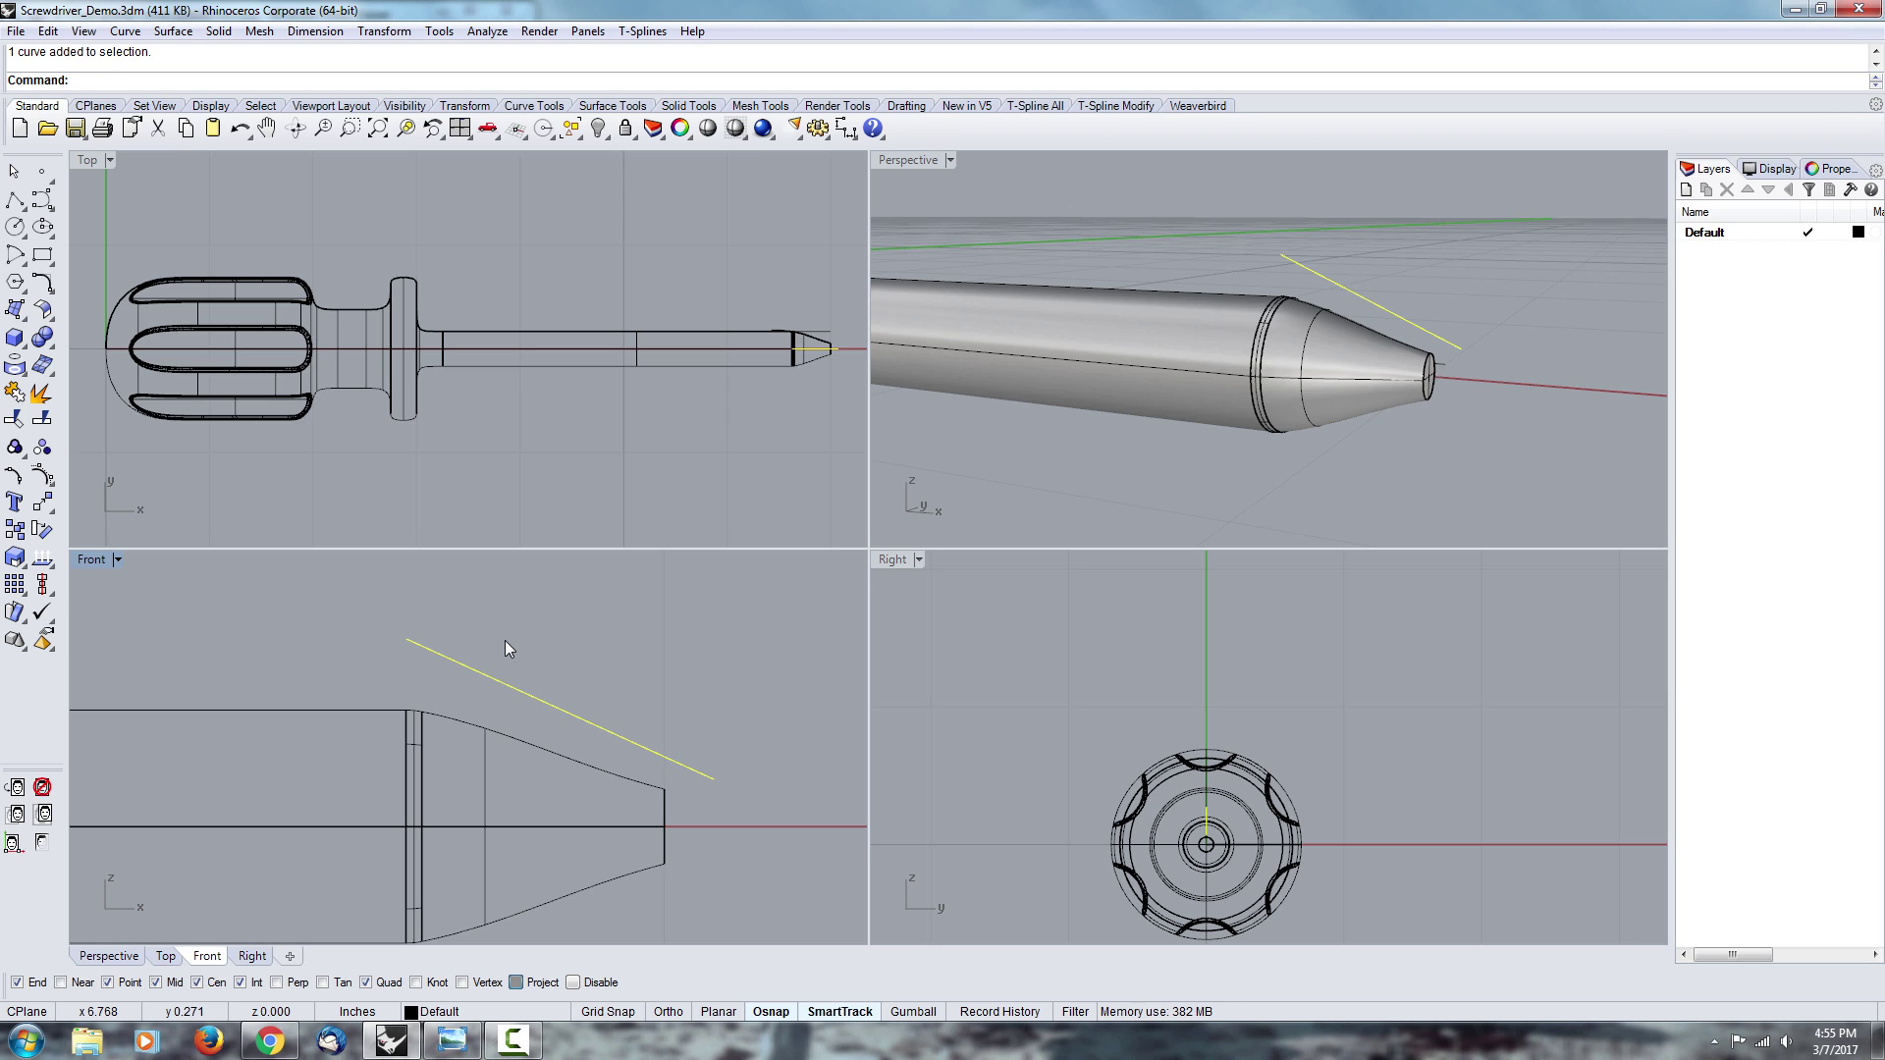
pyautogui.write('Rebuild')
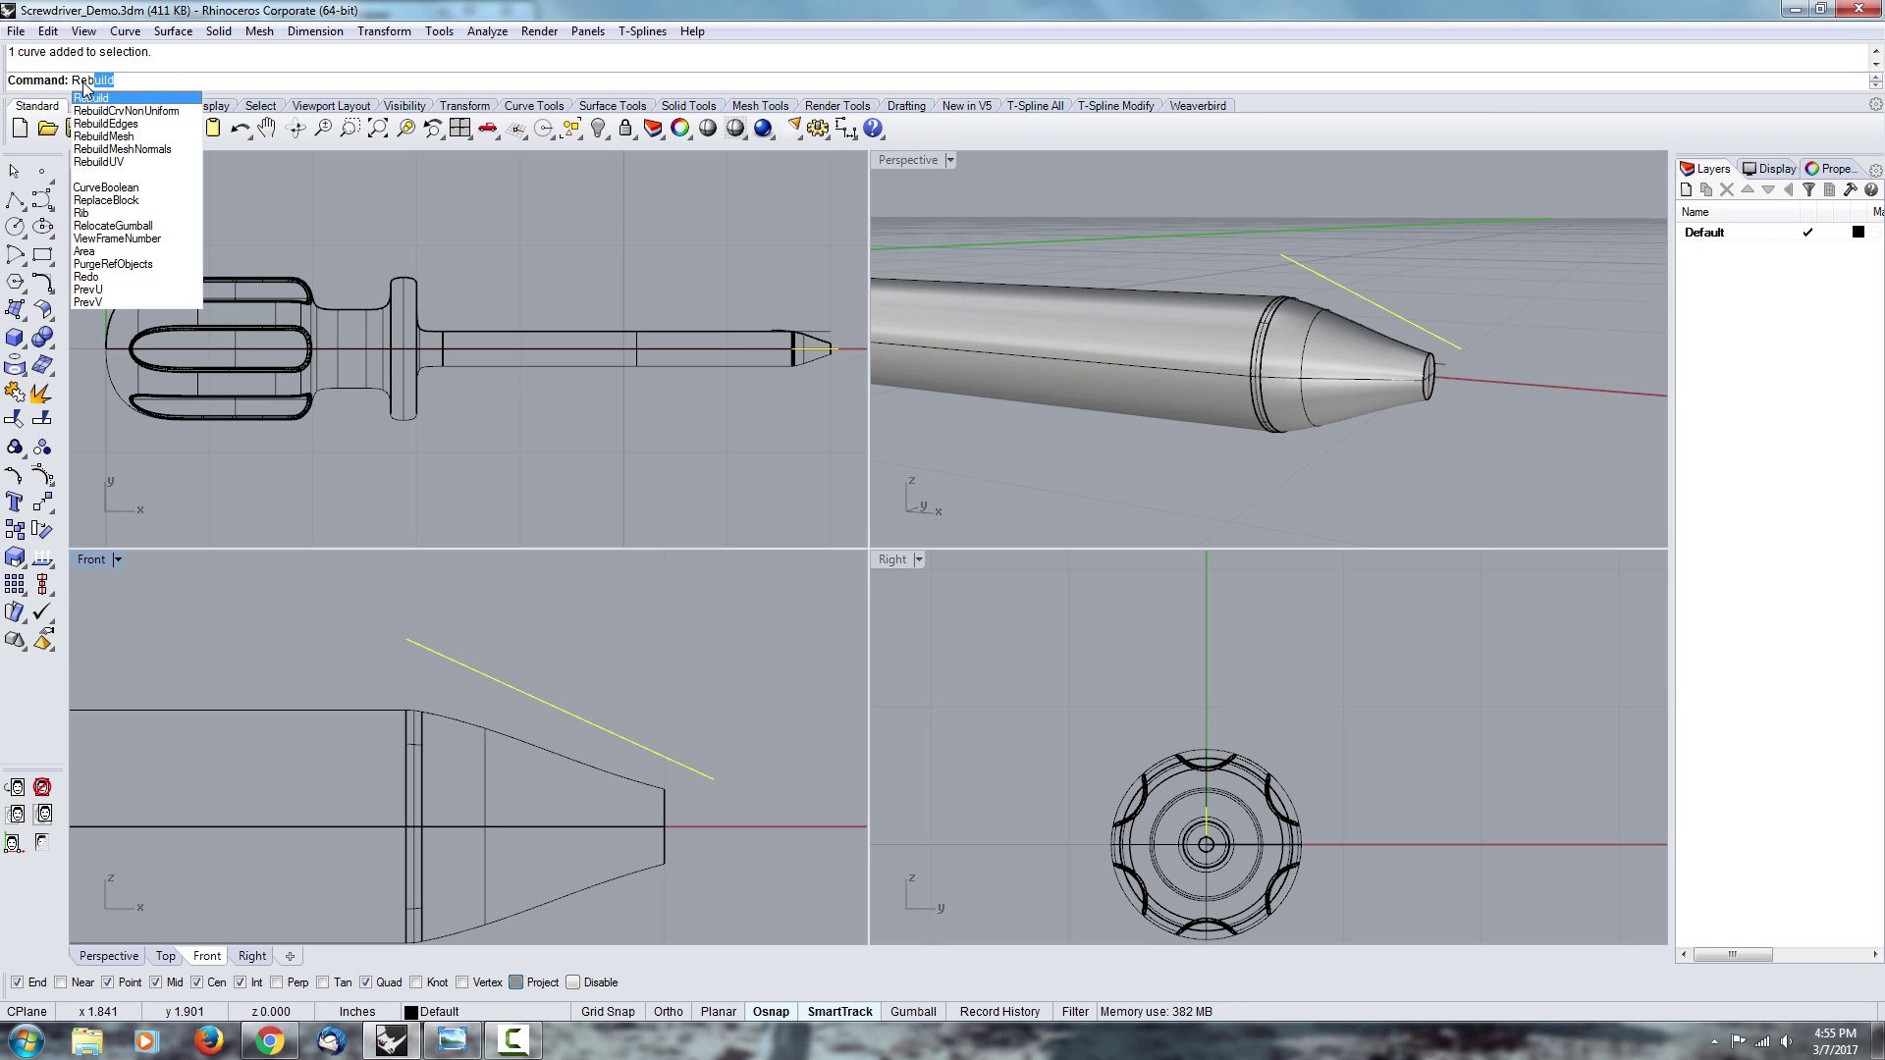
pyautogui.click(135, 97)
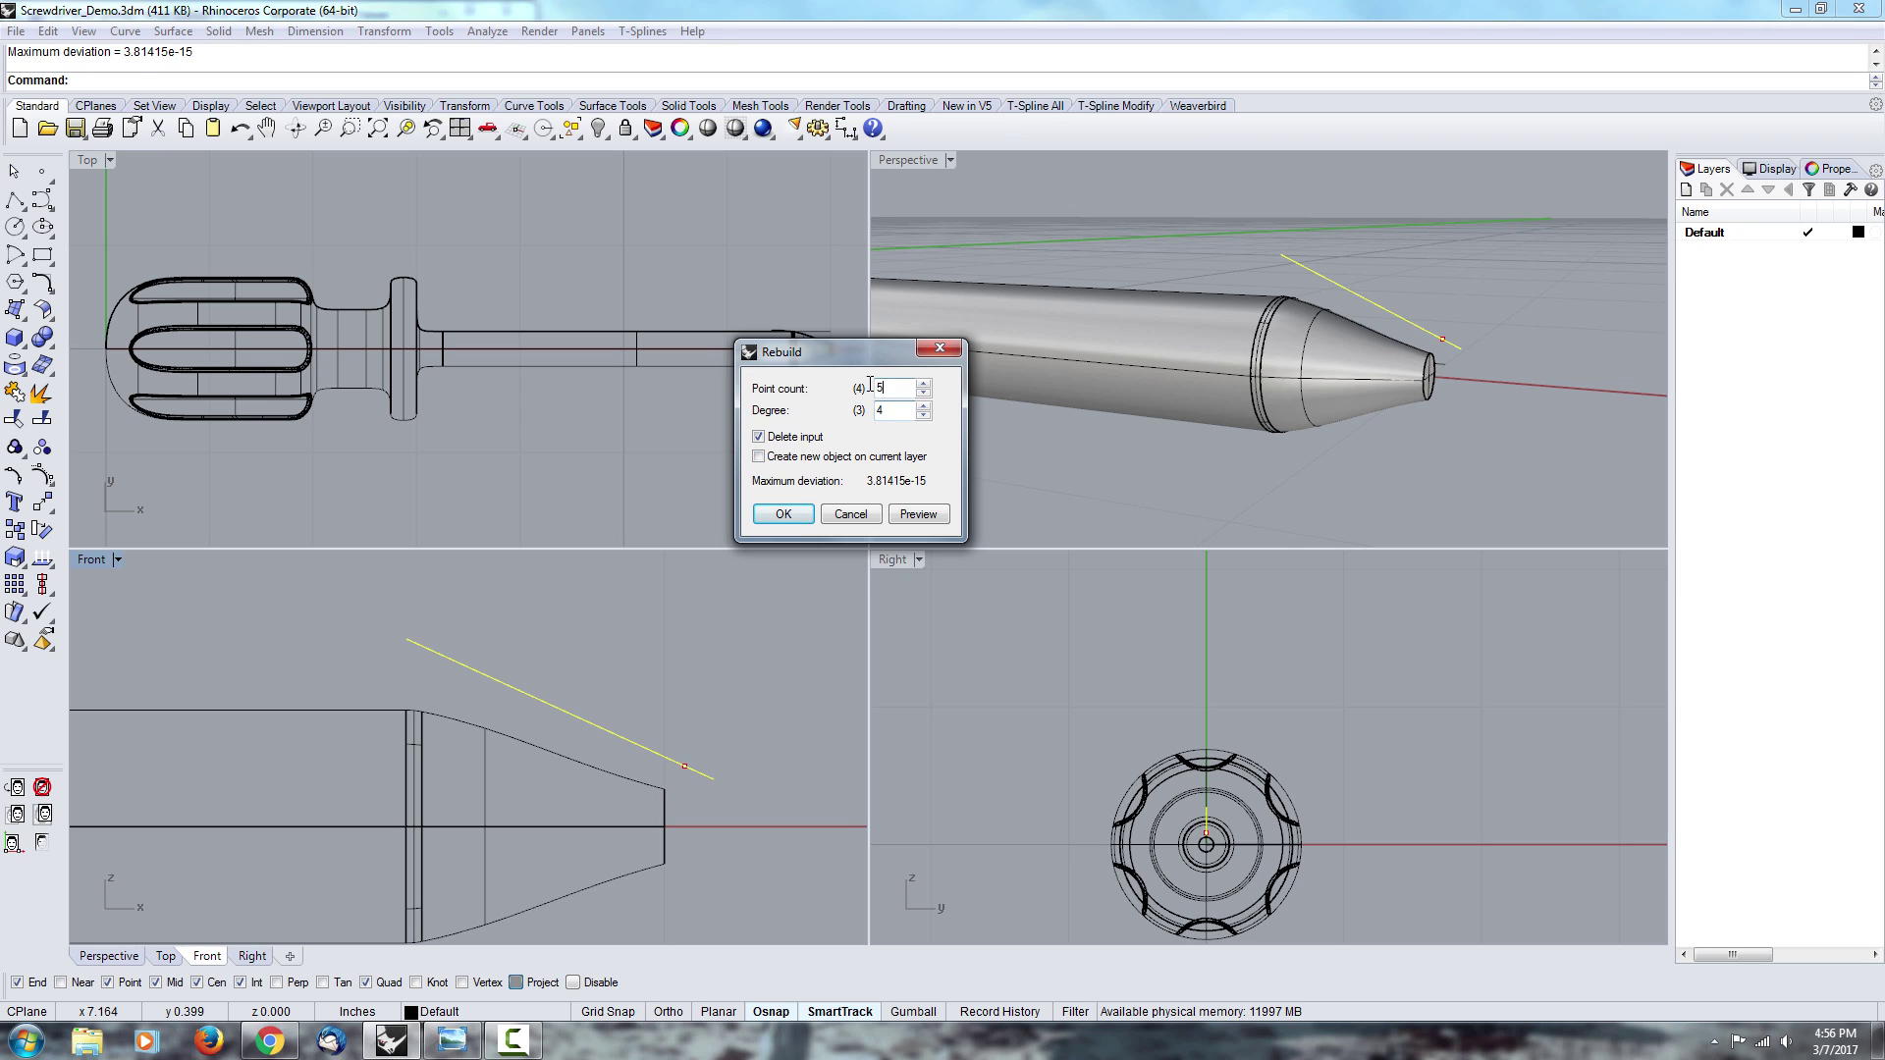
pyautogui.write('4')
pyautogui.click(920, 515)
pyautogui.click(813, 515)
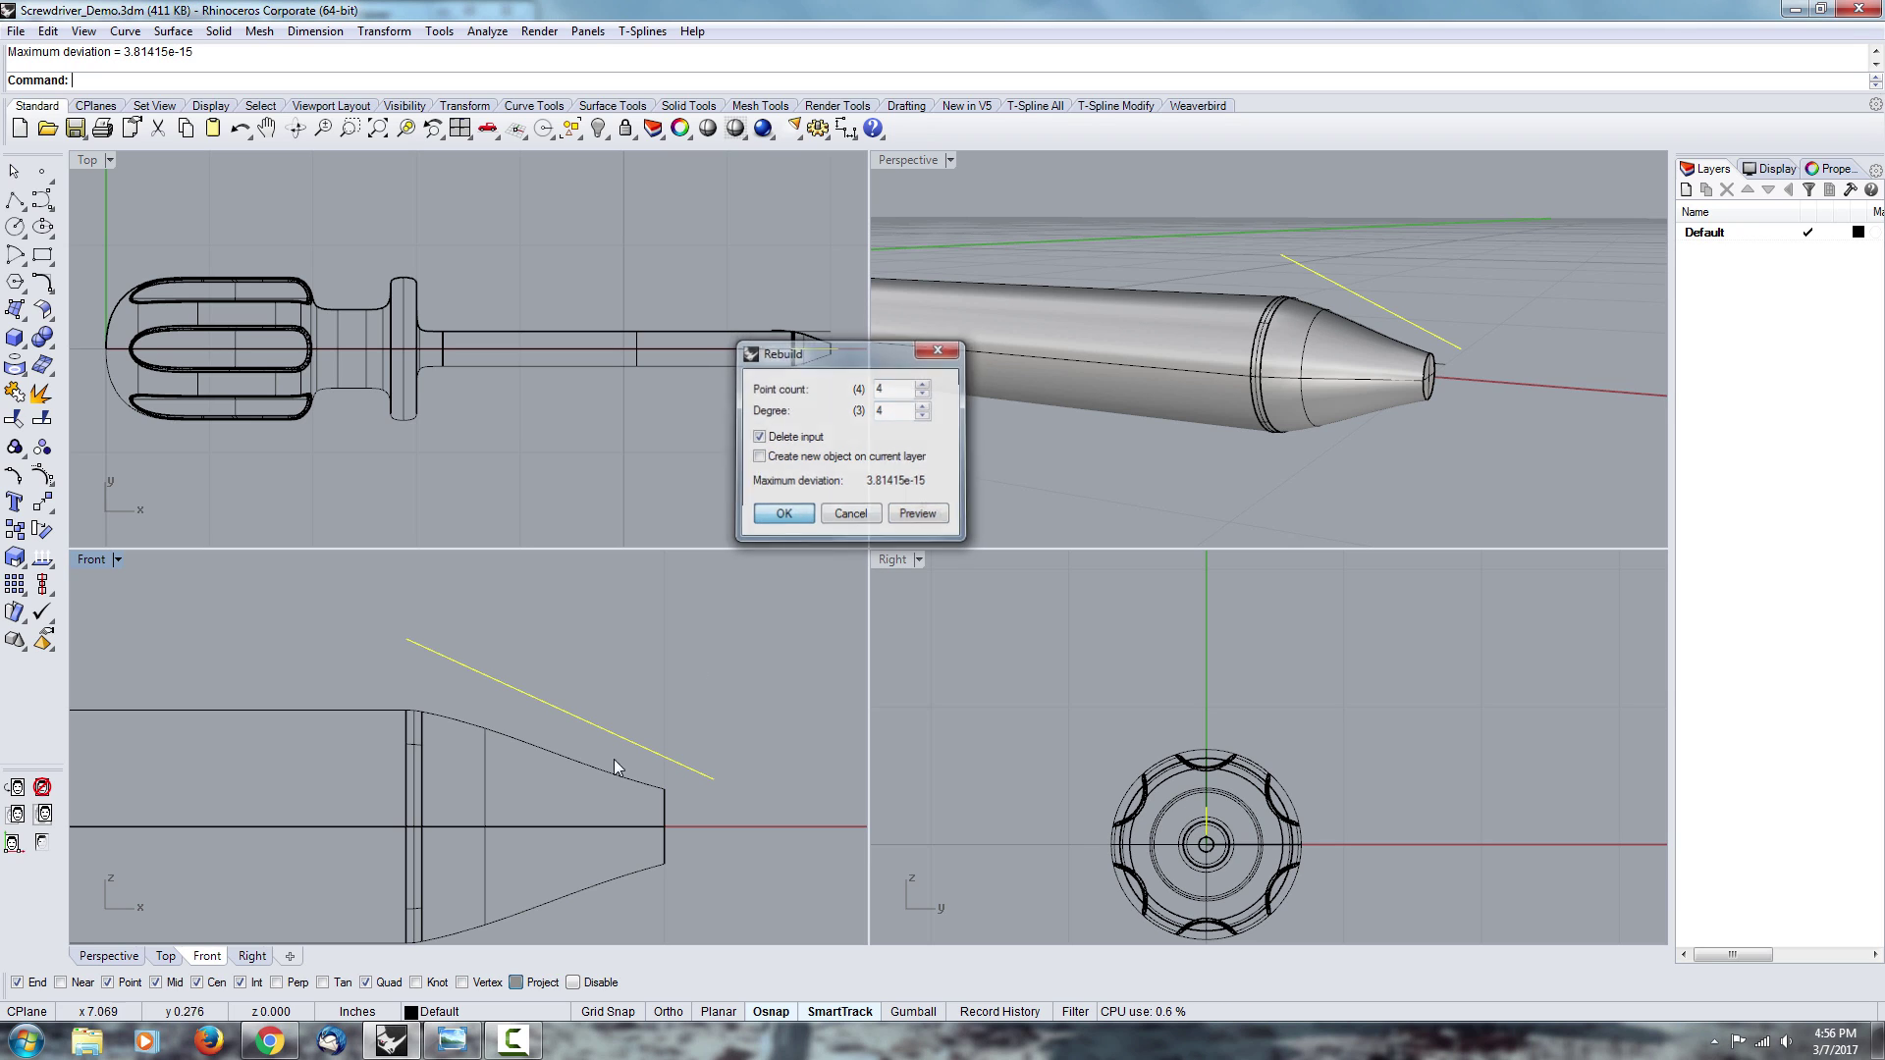
# - Show the rebuilt curve's control points and move the four nearest the handle about 0.165 in down and back, bending the curve
pyautogui.click(554, 725)
pyautogui.click(41, 477)
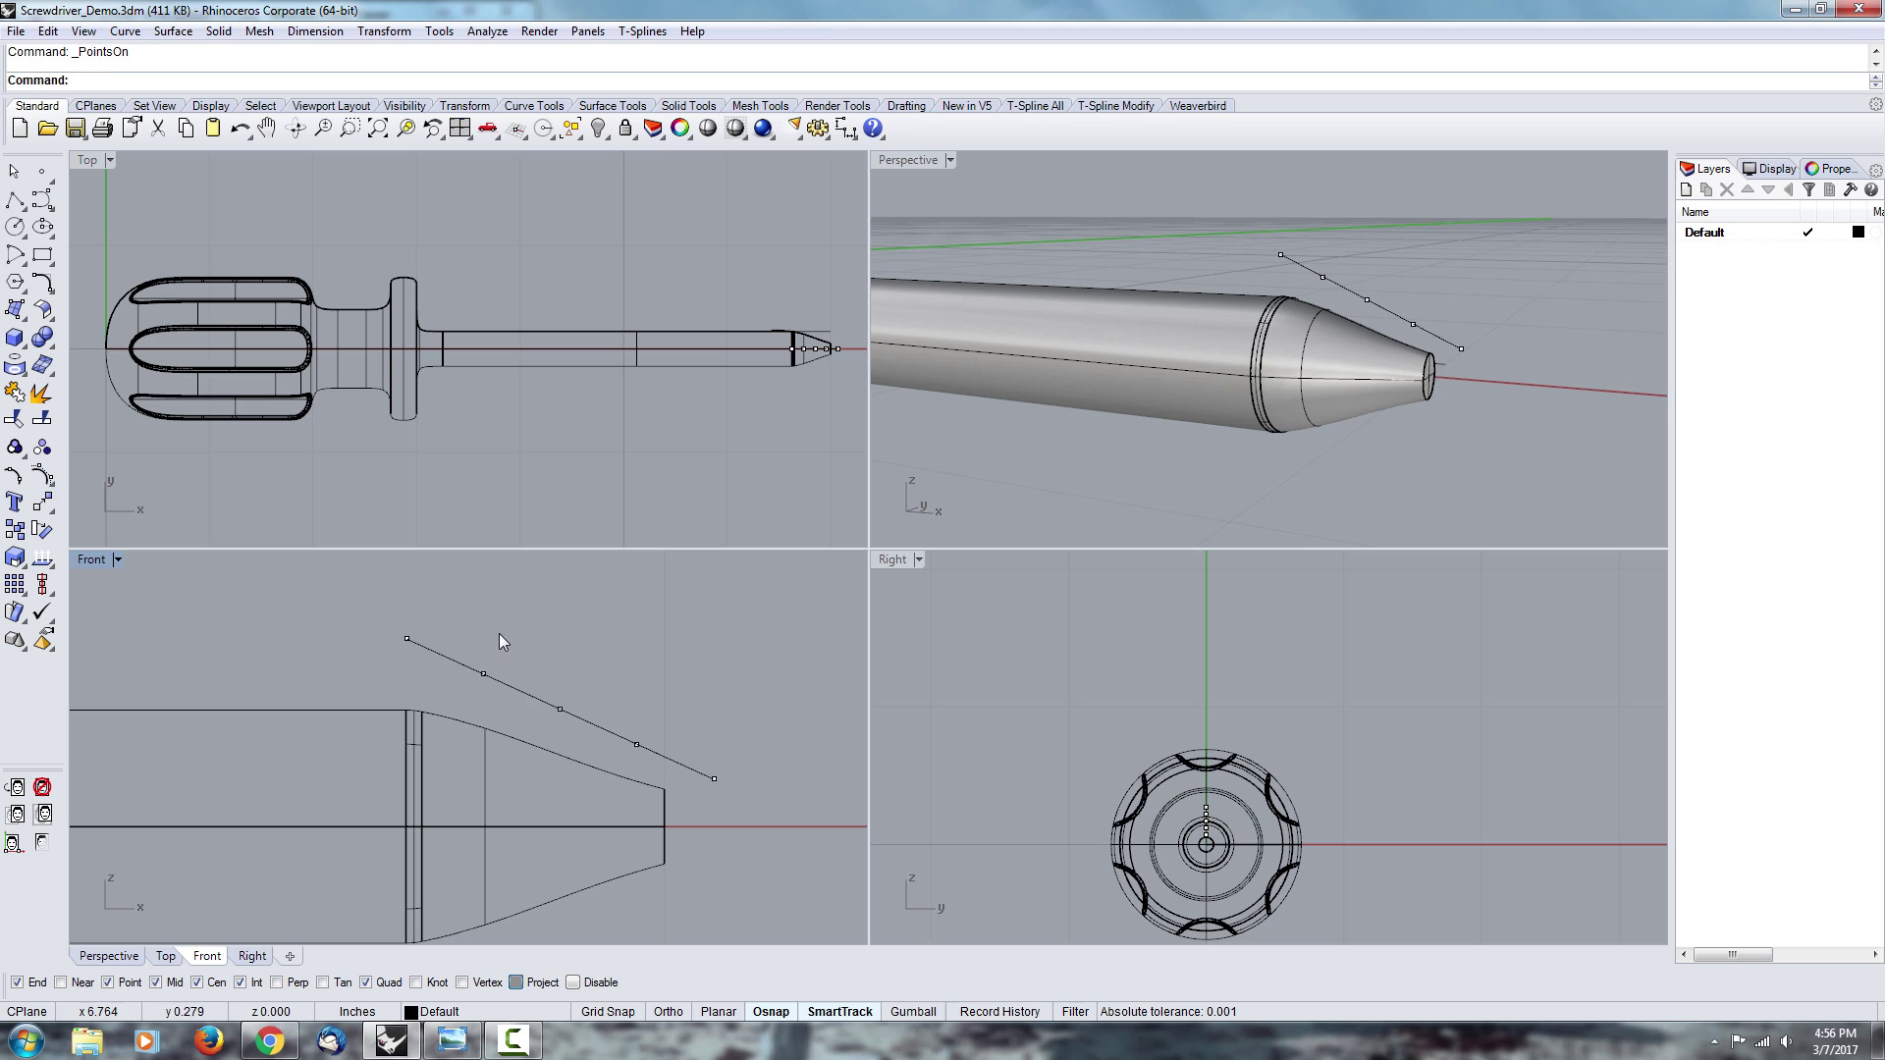
pyautogui.moveTo(499, 679); pyautogui.dragTo(663, 765)
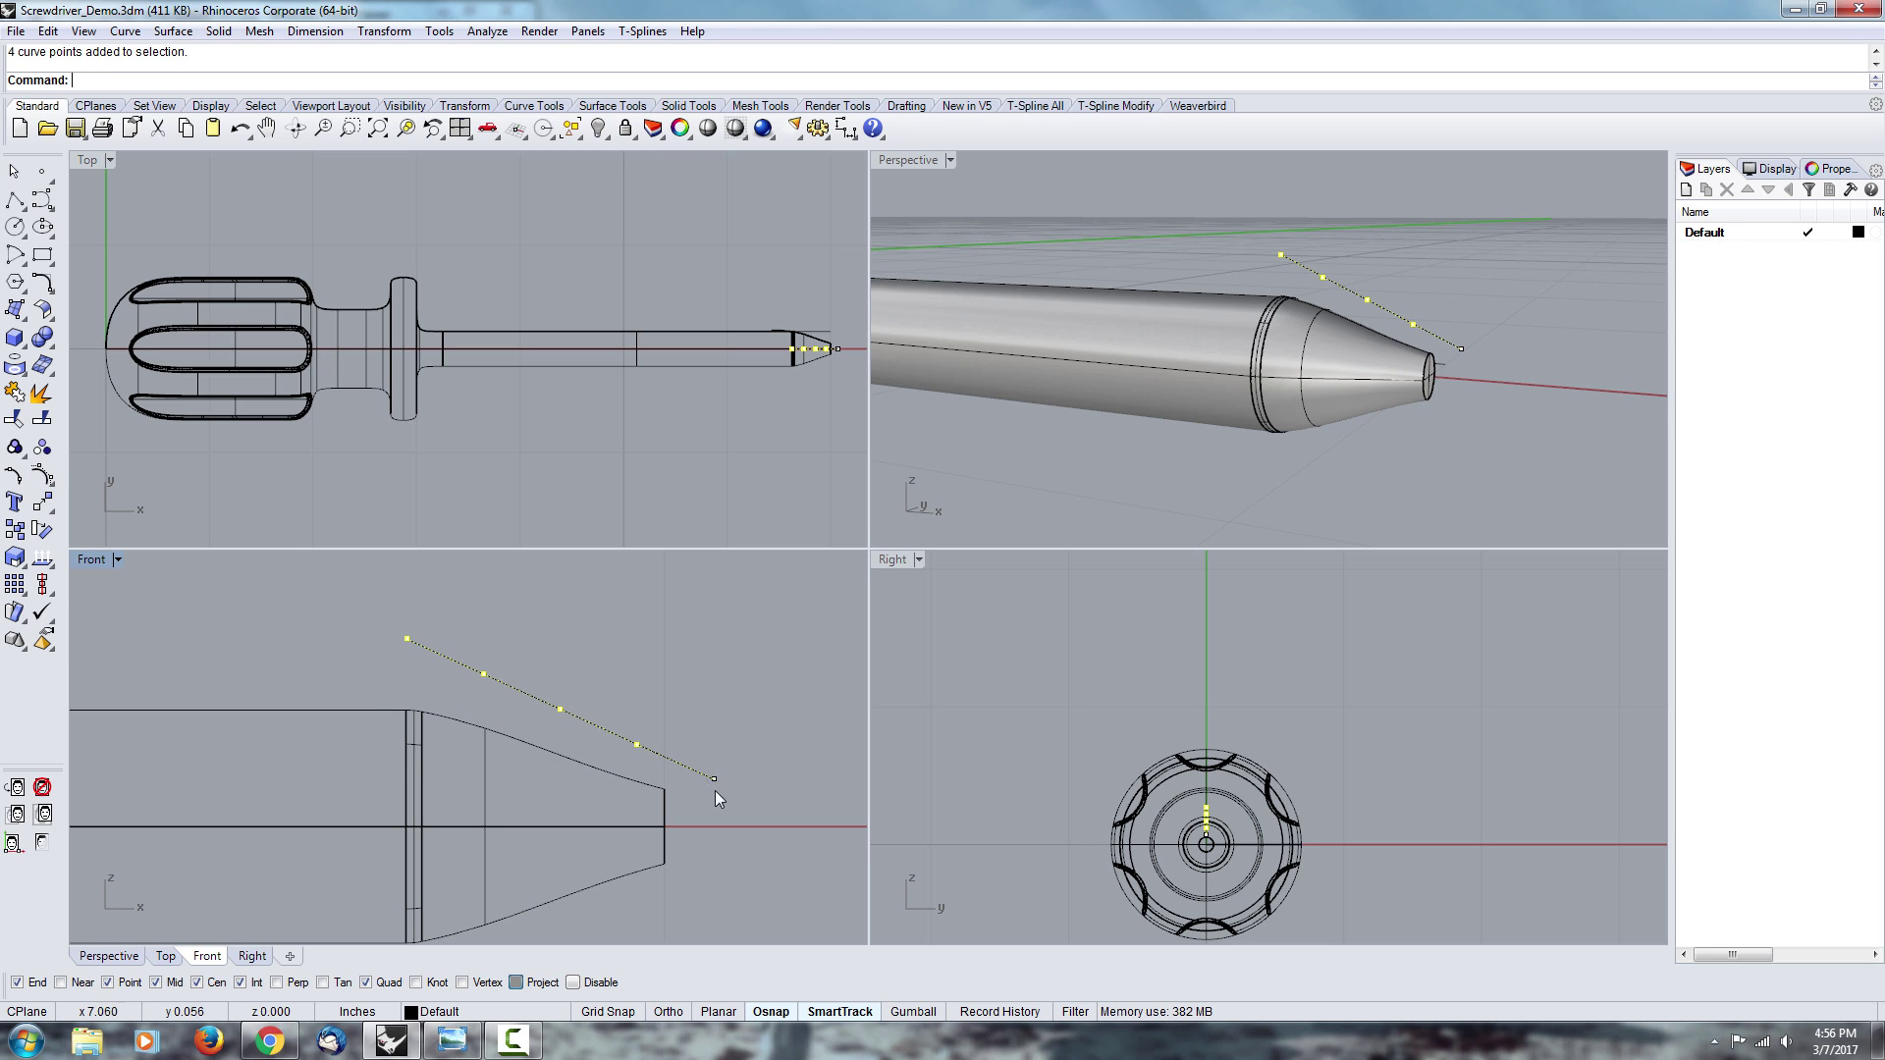
pyautogui.moveTo(685, 815); pyautogui.dragTo(736, 762, button='right')
pyautogui.scroll(2, 719, 630)
pyautogui.click(719, 632)
pyautogui.moveTo(713, 658); pyautogui.dragTo(651, 668, button='right')
pyautogui.moveTo(288, 575); pyautogui.dragTo(688, 737)
pyautogui.moveTo(574, 718); pyautogui.dragTo(728, 723, button='right')
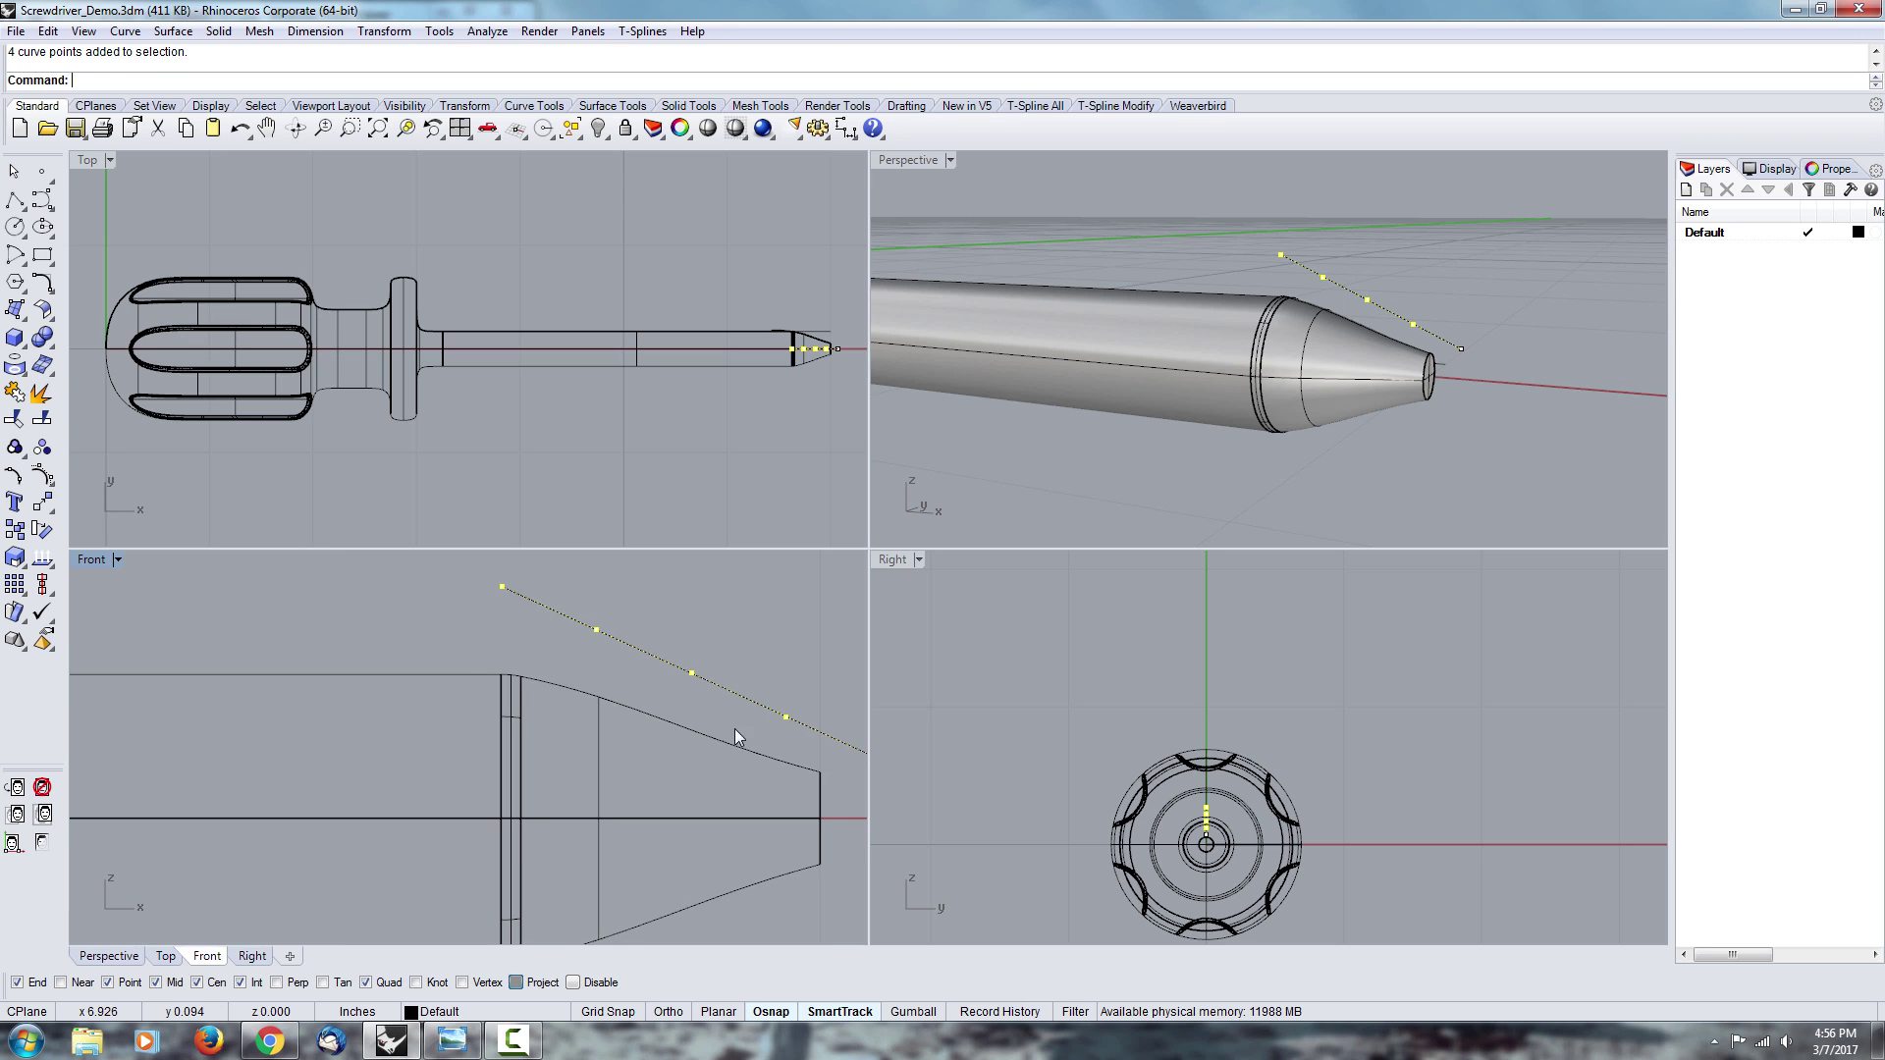
pyautogui.write('m')
pyautogui.press('Return')
pyautogui.scroll(-3, 539, 741)
pyautogui.click(675, 812)
pyautogui.click(589, 847)
# - Move the curve's tip-side end point down about 0.032 in and check the shape against the reference photo
pyautogui.click(652, 664)
pyautogui.rightClick(719, 736)
pyautogui.click(720, 737)
pyautogui.click(729, 753)
pyautogui.click(469, 1045)
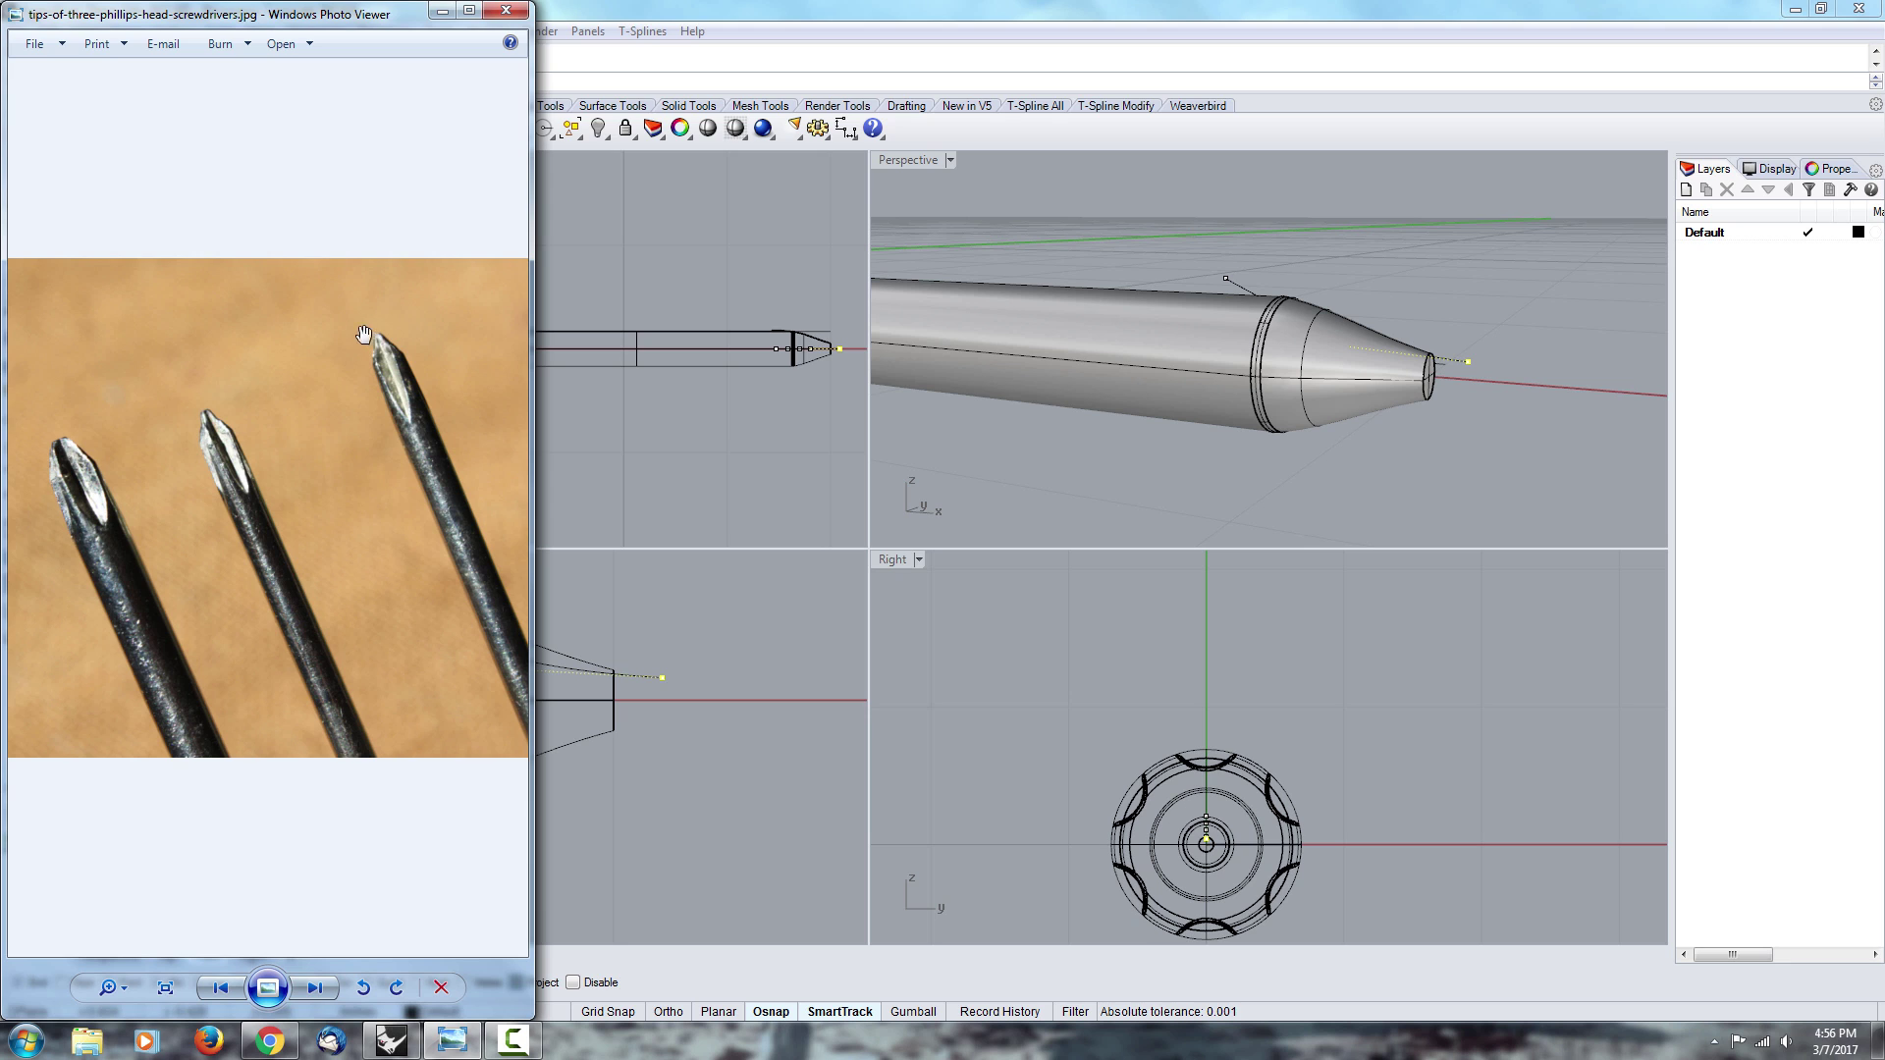
pyautogui.click(728, 599)
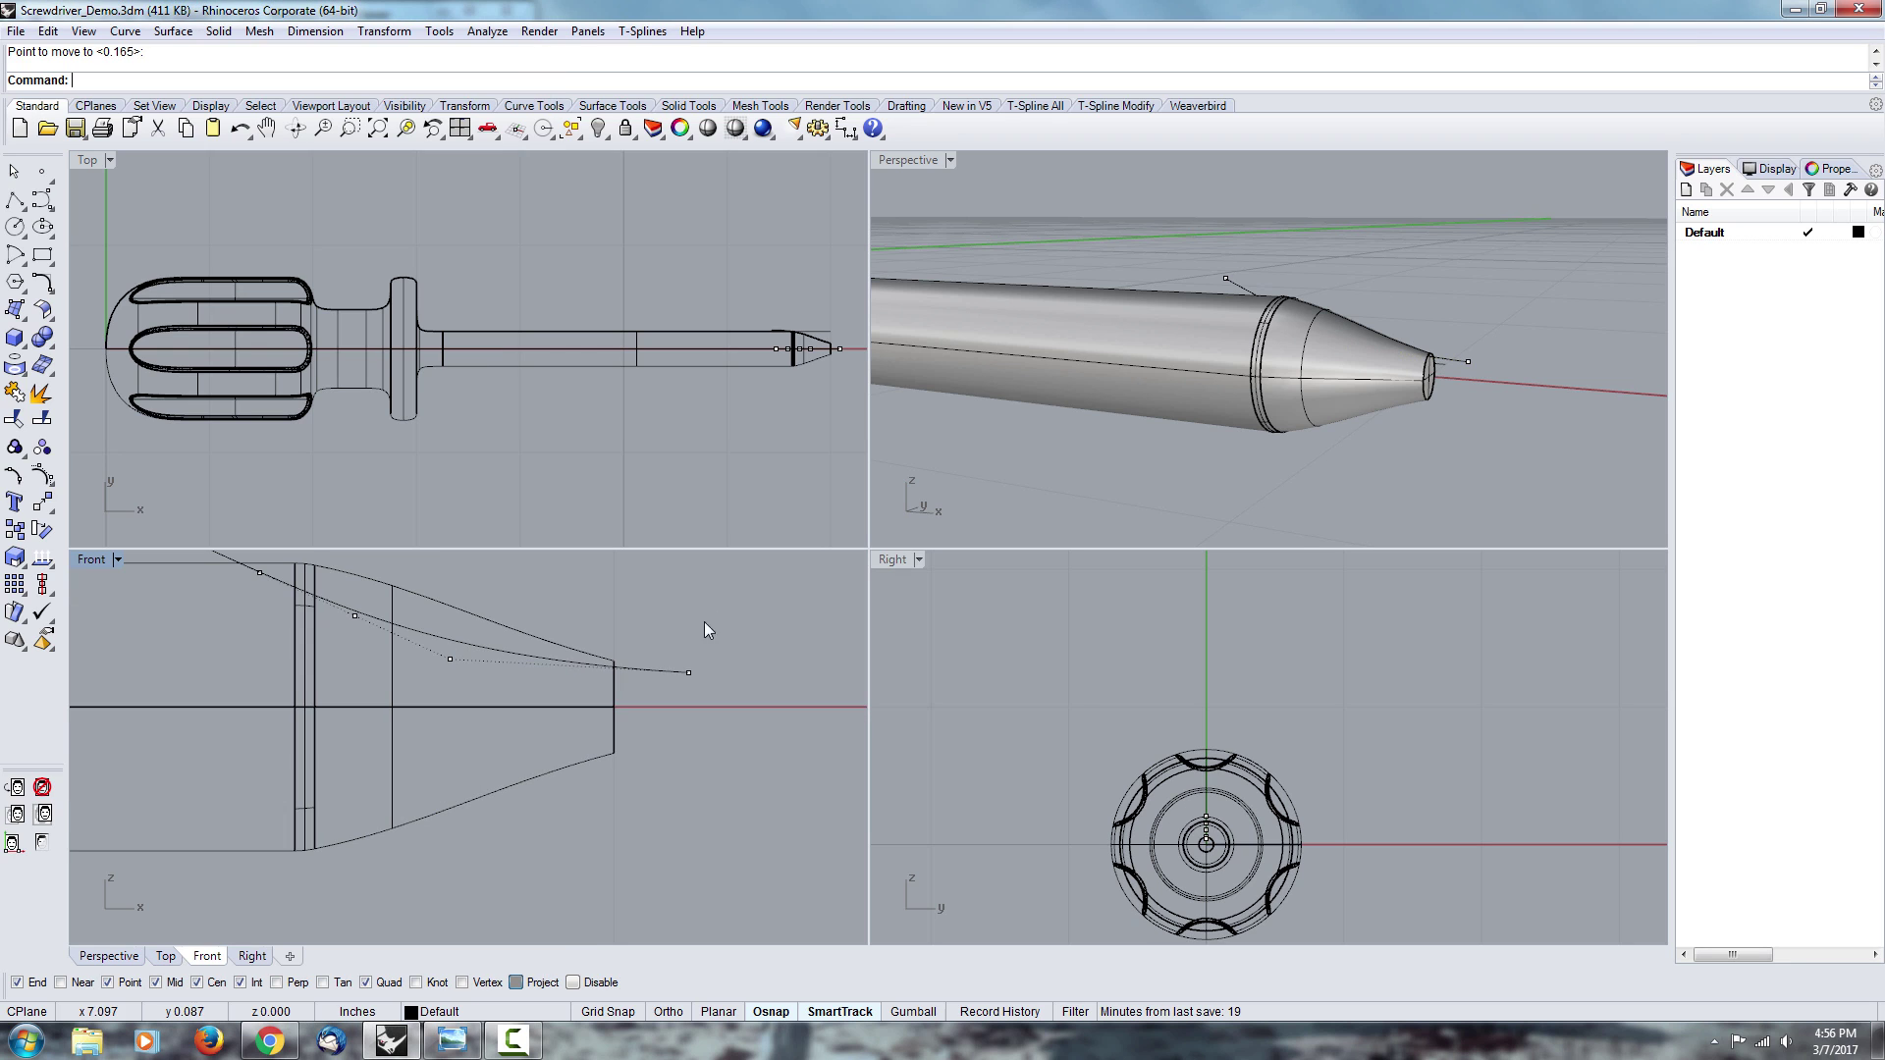
# - Move the curve's tip-side end point about 0.09 in down and back, close to the shaft axis at the tip's flat end
pyautogui.scroll(3, 707, 687)
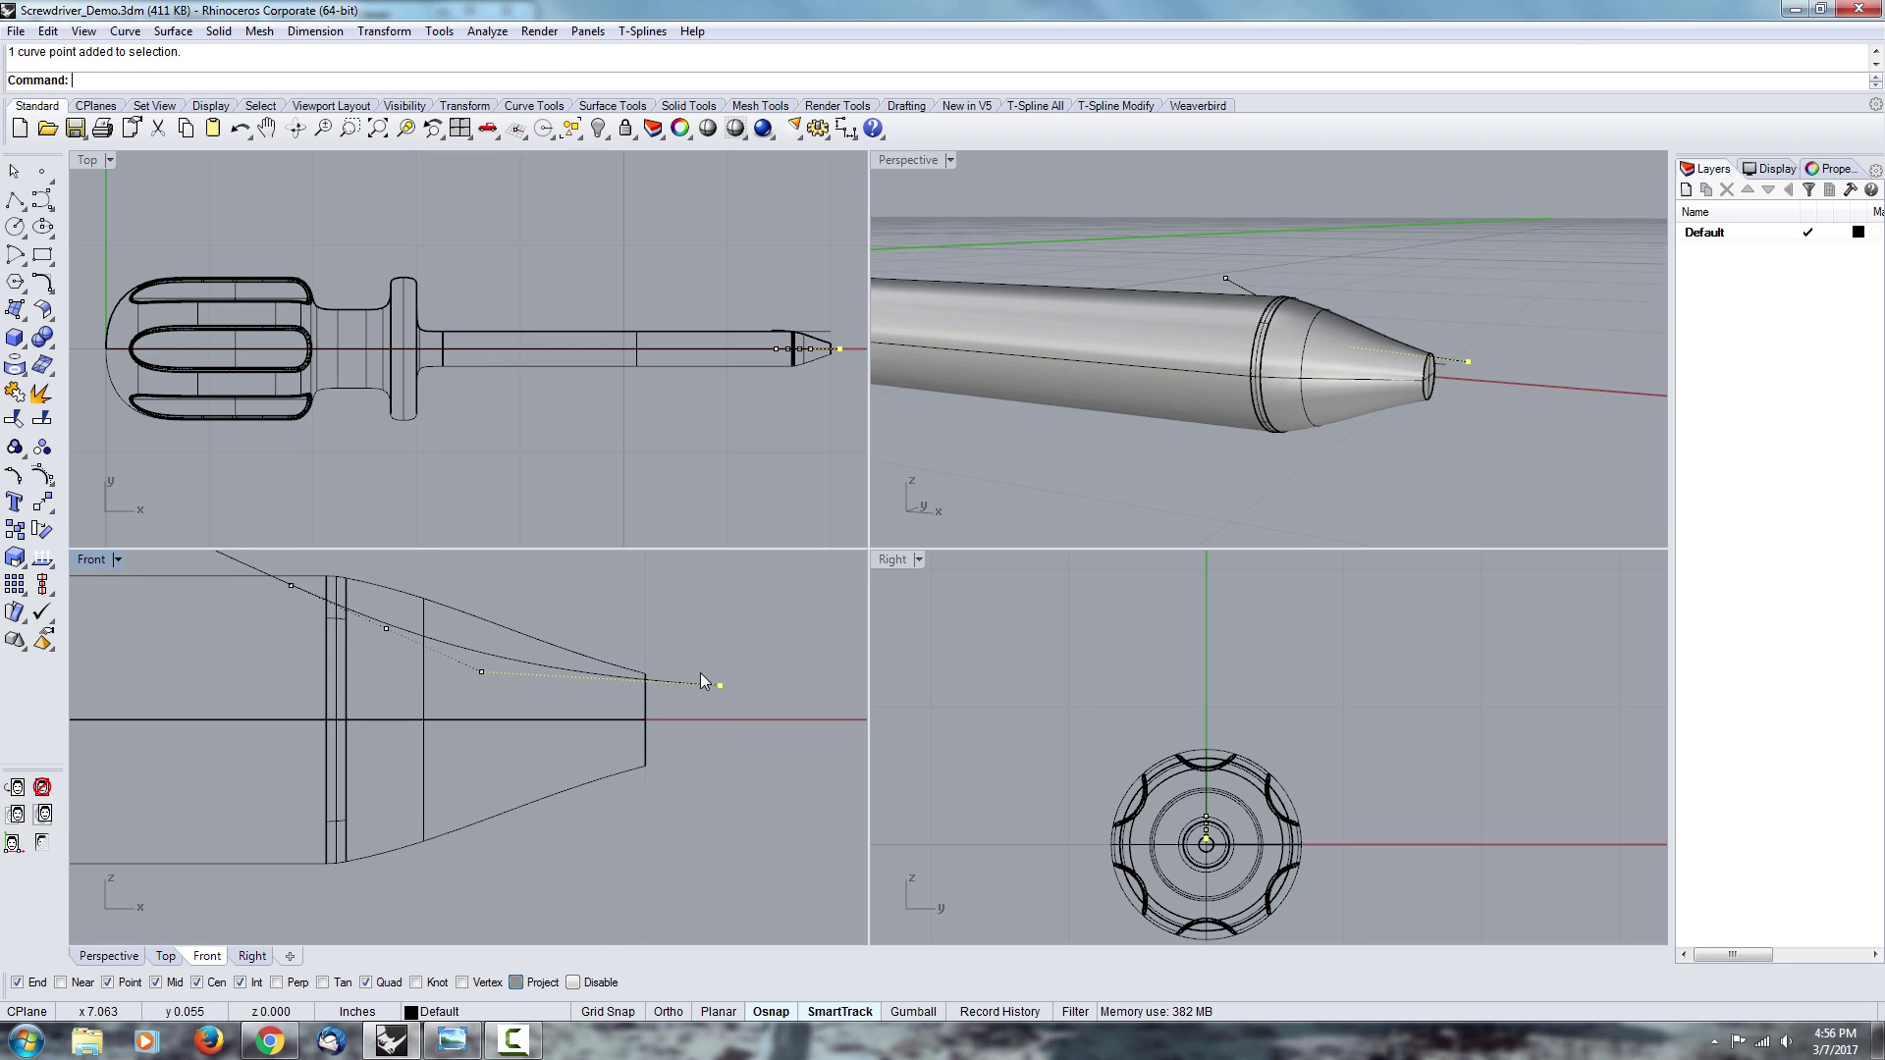
pyautogui.write('m')
pyautogui.press('Return')
pyautogui.click(770, 780)
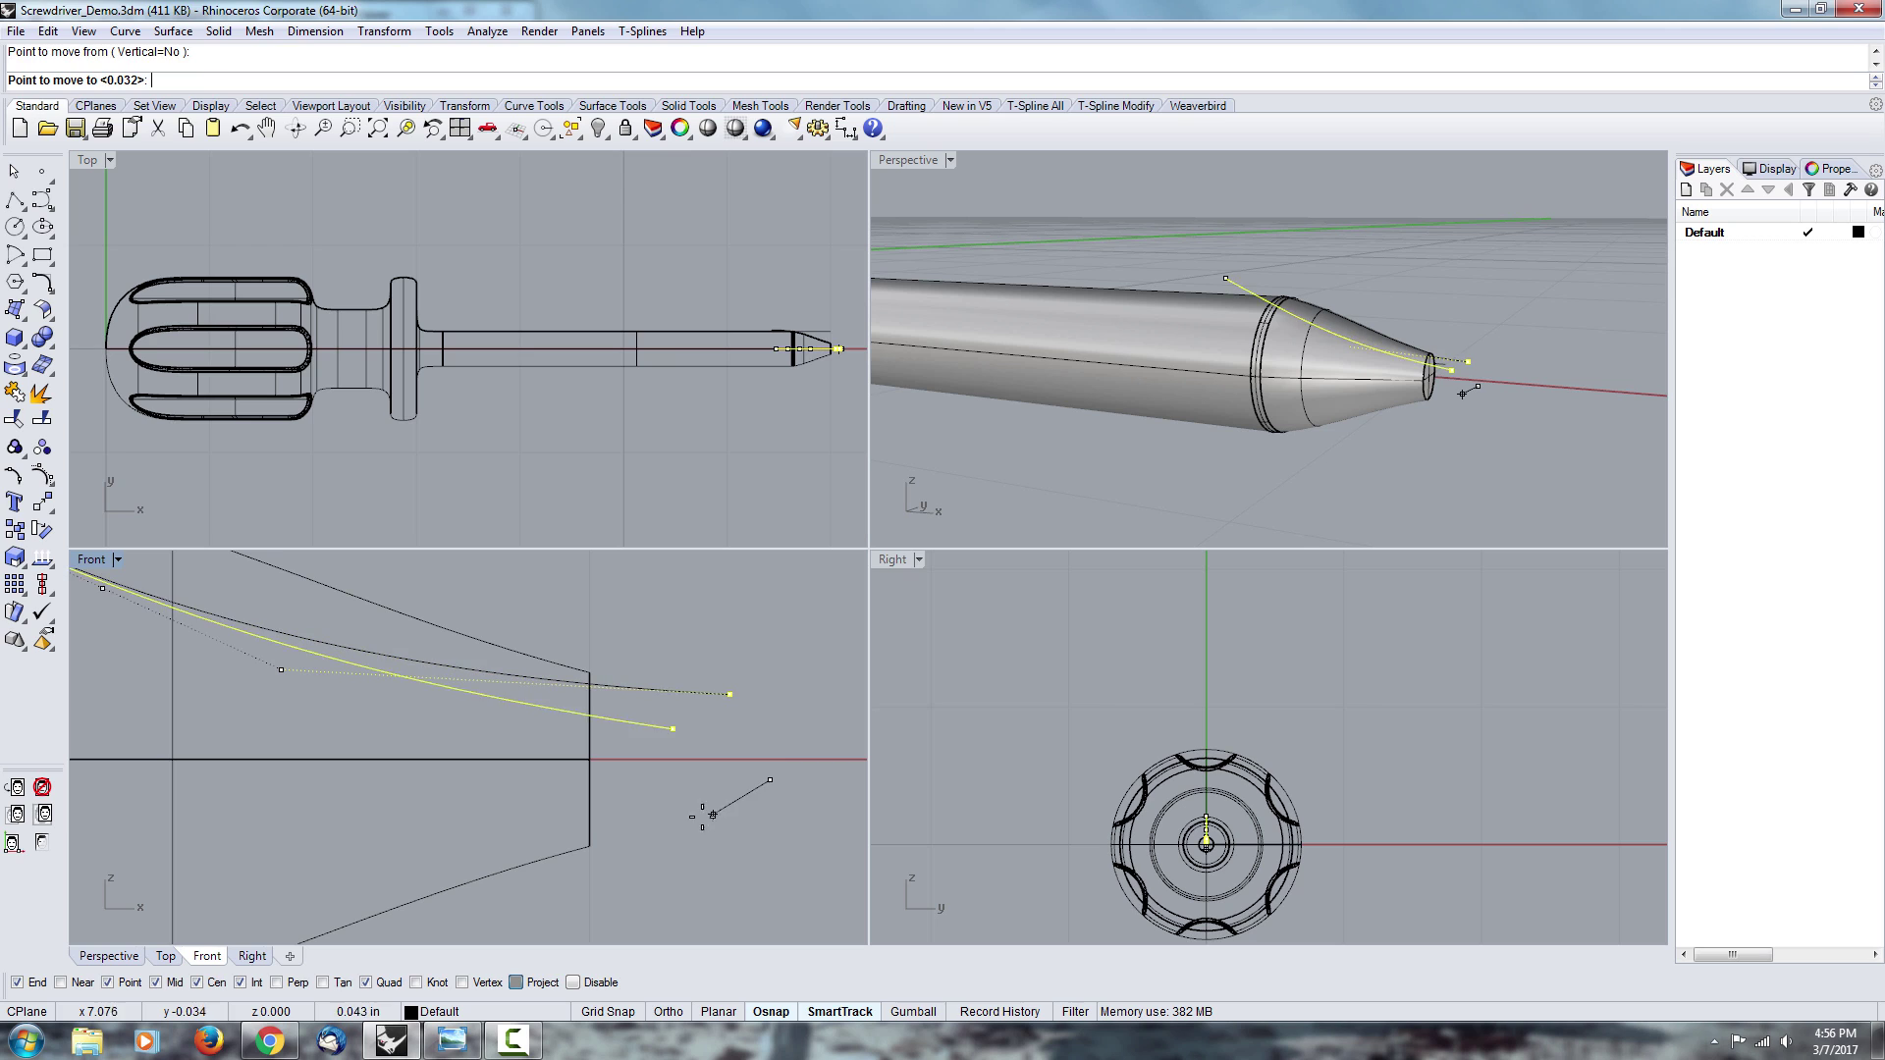
pyautogui.click(647, 844)
# - Reposition the control points just behind the tip-side end point one at a time to refine the curve's slope into the tip
pyautogui.scroll(-4, 647, 768)
pyautogui.moveTo(522, 724); pyautogui.dragTo(640, 795, button='right')
pyautogui.click(495, 703)
pyautogui.click(525, 773)
pyautogui.rightClick(615, 774)
pyautogui.click(709, 639)
pyautogui.click(705, 664)
pyautogui.click(390, 641)
pyautogui.click(409, 719)
pyautogui.rightClick(579, 640)
pyautogui.click(602, 632)
pyautogui.click(532, 651)
# - Shift the control points at the curve's handle side about 0.14 in toward the handle
pyautogui.moveTo(220, 614); pyautogui.dragTo(407, 651, button='right')
pyautogui.moveTo(320, 635); pyautogui.dragTo(512, 718)
pyautogui.rightClick(683, 637)
pyautogui.click(685, 634)
pyautogui.click(535, 626)
# - Lower the curve's middle control points by about 0.018 in to even out the bend
pyautogui.scroll(-4, 523, 632)
pyautogui.scroll(-2, 533, 640)
pyautogui.moveTo(338, 595); pyautogui.dragTo(499, 716)
pyautogui.rightClick(581, 633)
pyautogui.click(588, 627)
pyautogui.click(583, 636)
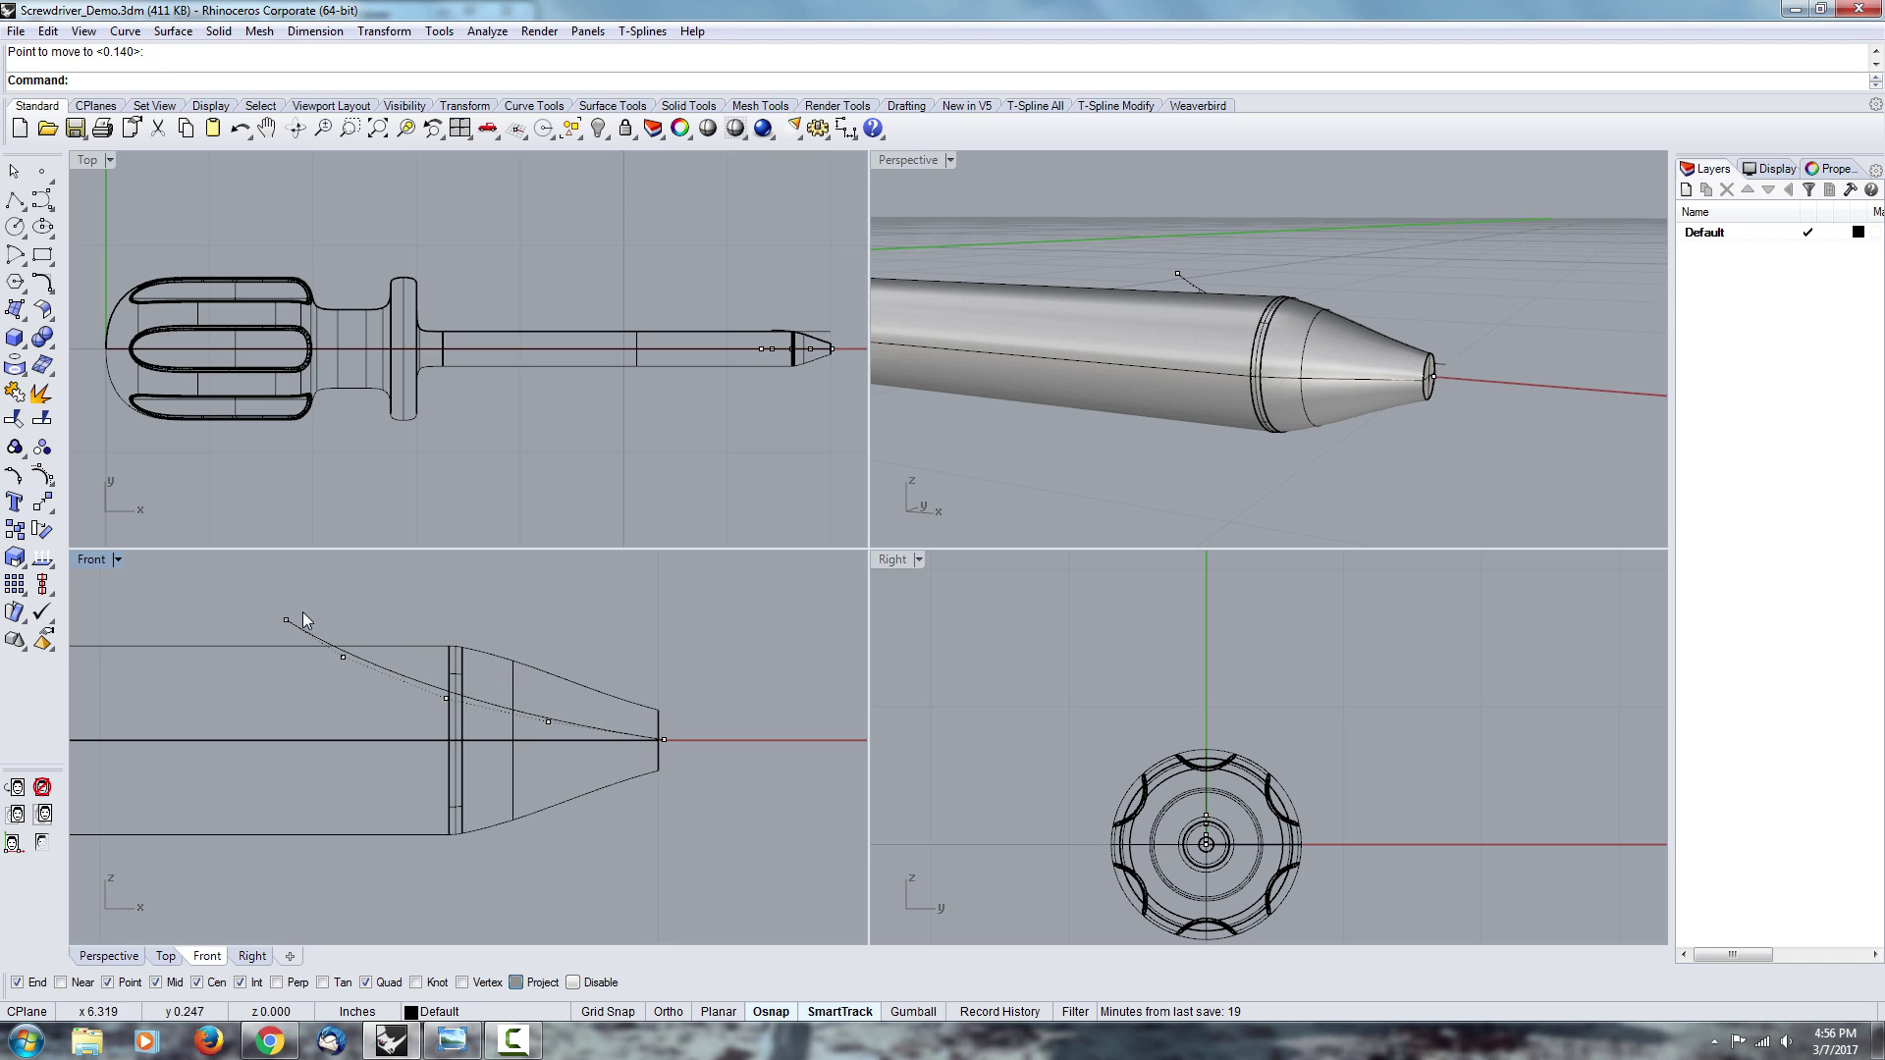
# - Move the curve's handle-side end point up and farther from the tip, and compare the profile with the reference photo
pyautogui.scroll(-6, 676, 695)
pyautogui.scroll(5, 622, 691)
pyautogui.press('Return')
pyautogui.click(530, 632)
pyautogui.click(486, 618)
pyautogui.moveTo(430, 712); pyautogui.dragTo(299, 701, button='right')
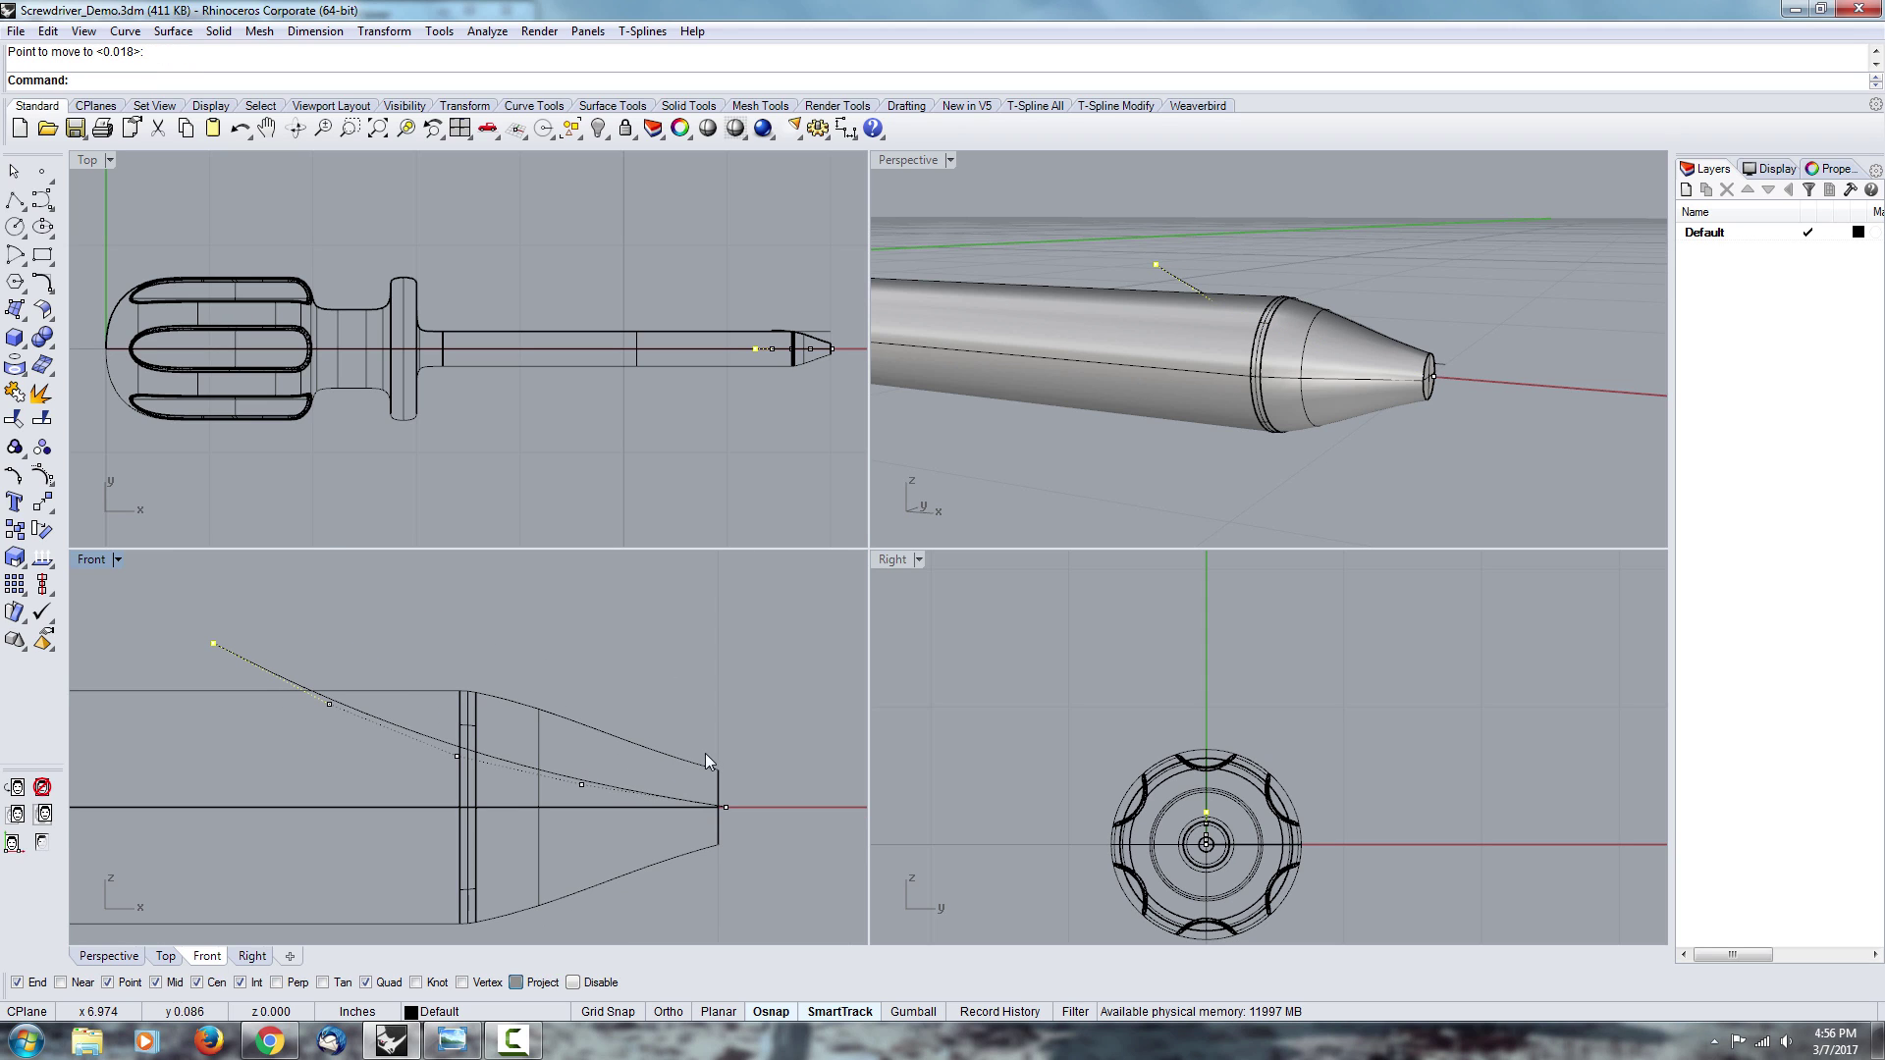
pyautogui.click(470, 1039)
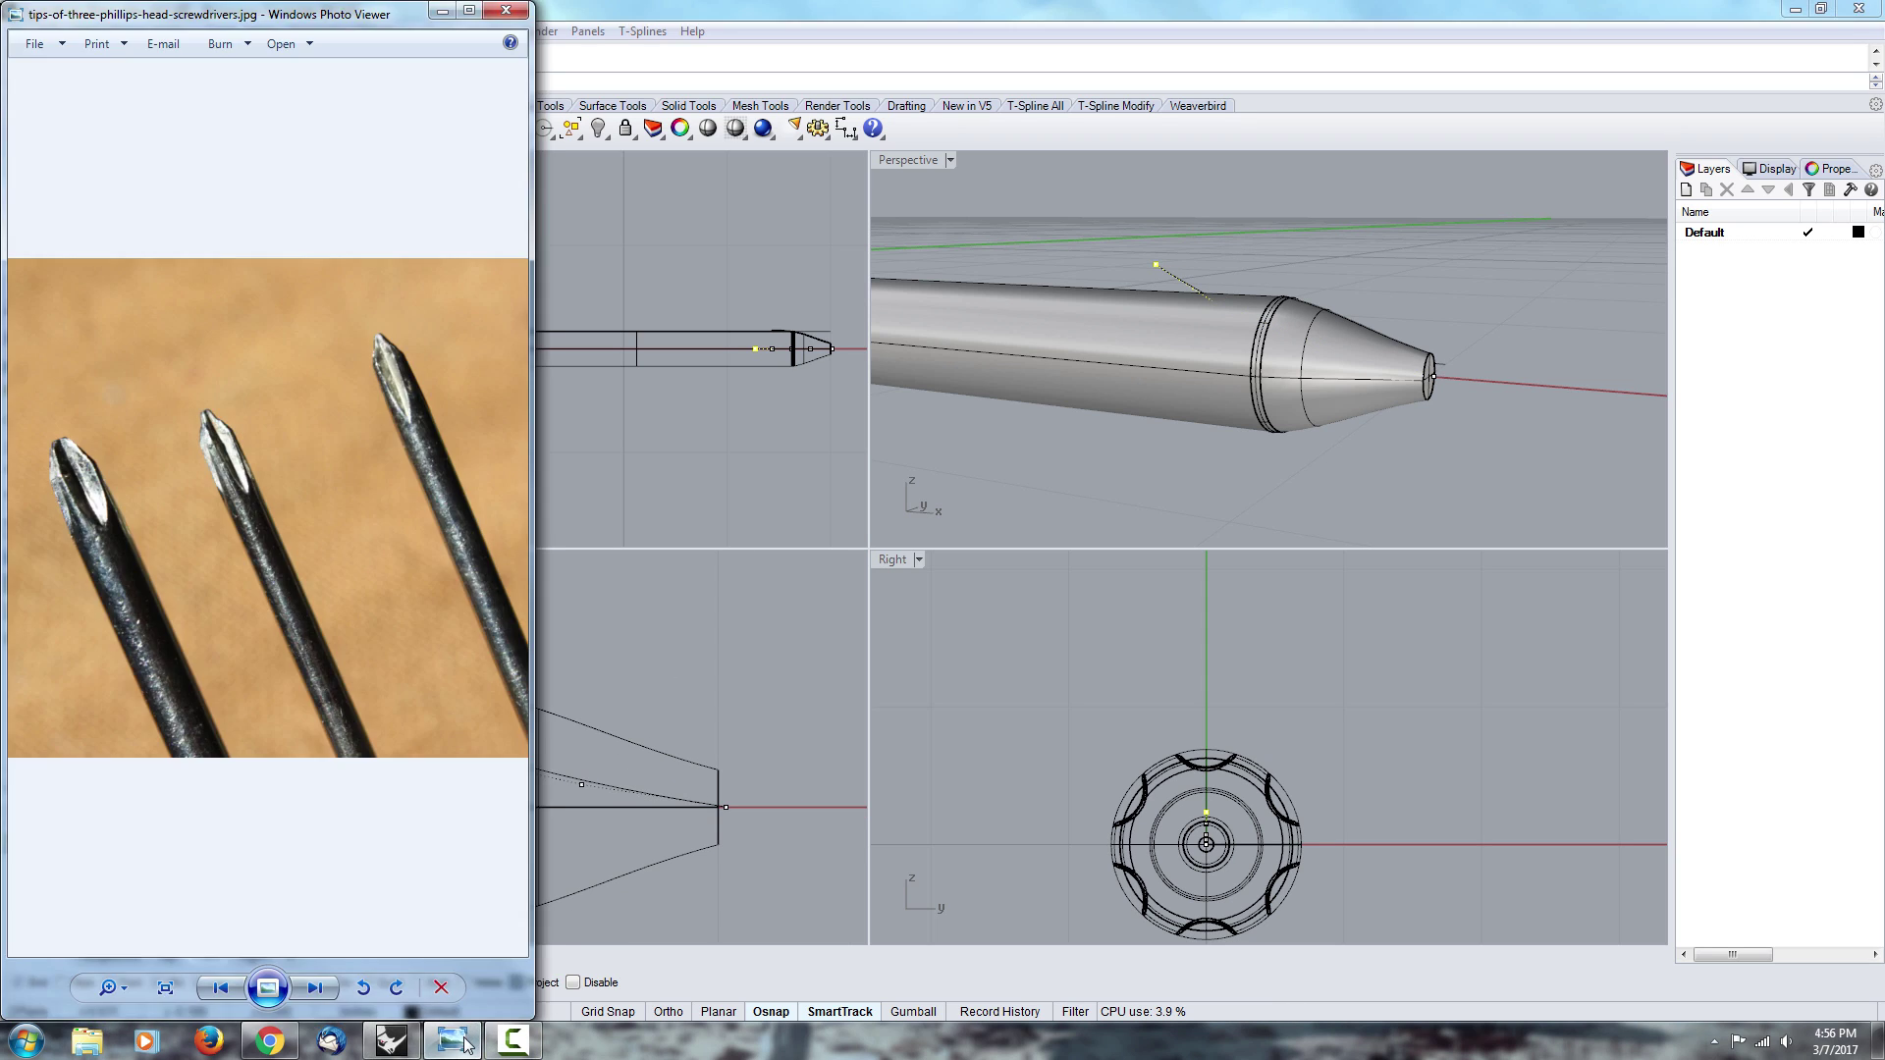